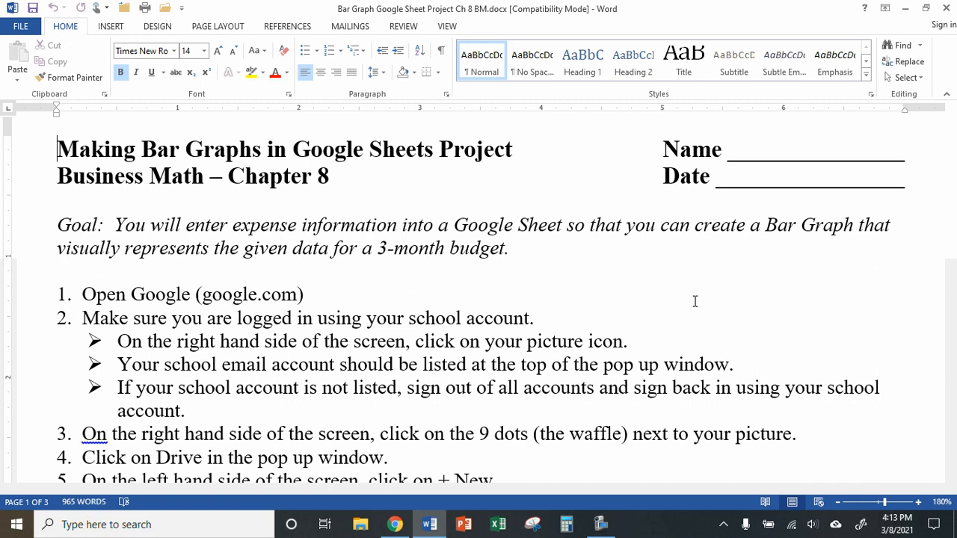
Step: Read the setup instructions in the Word handout, switch to Chrome, and create a blank Google Sheets spreadsheet
scroll(713, 294, down, 3)
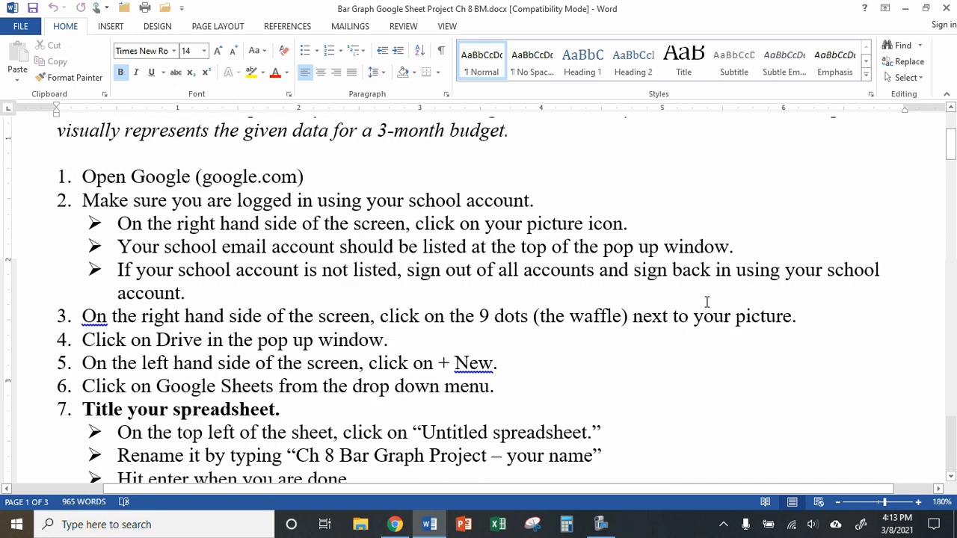
scroll(707, 301, down, 1)
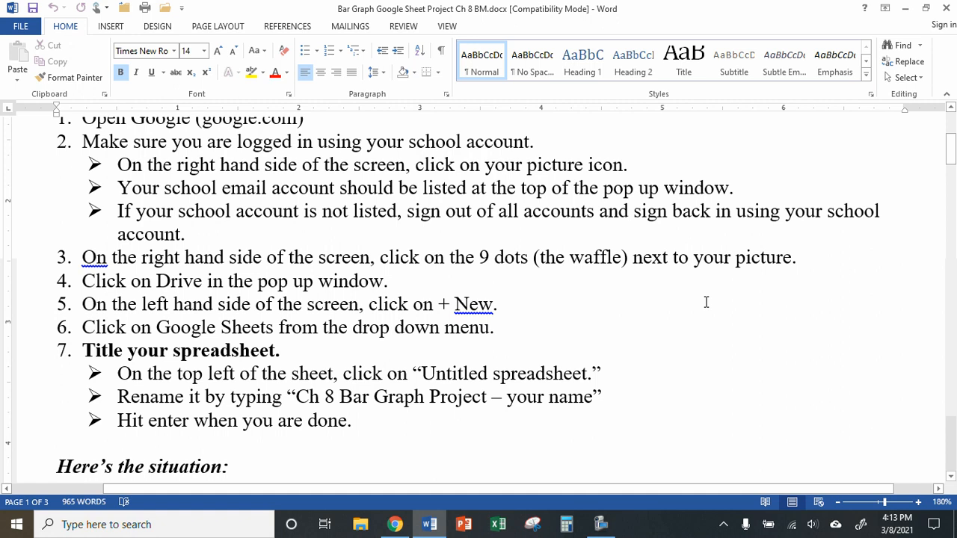
drag(948, 147, 953, 153)
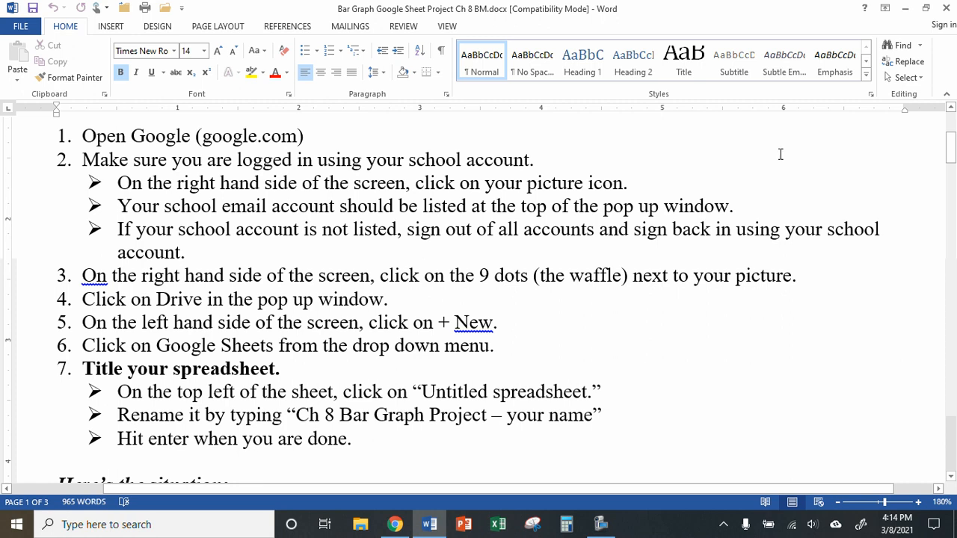
click(908, 9)
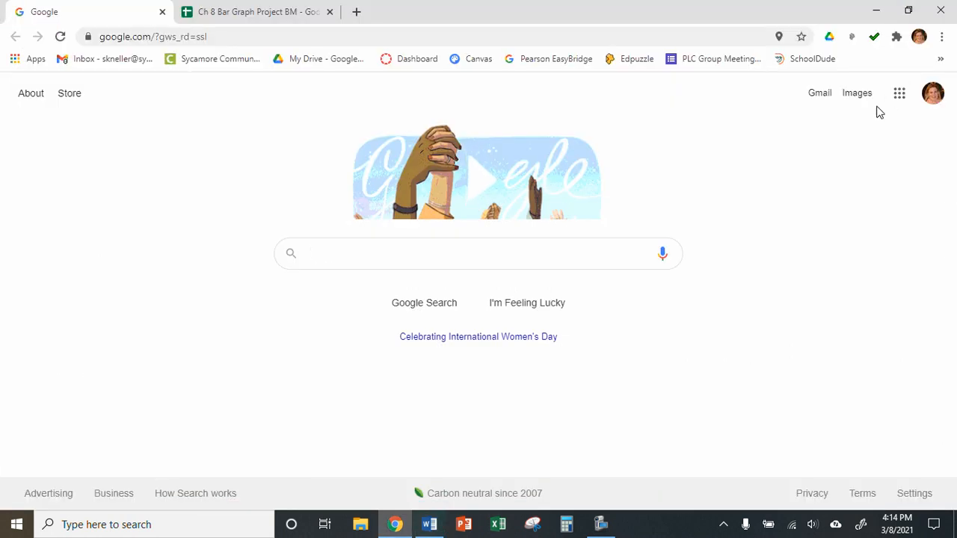
click(899, 98)
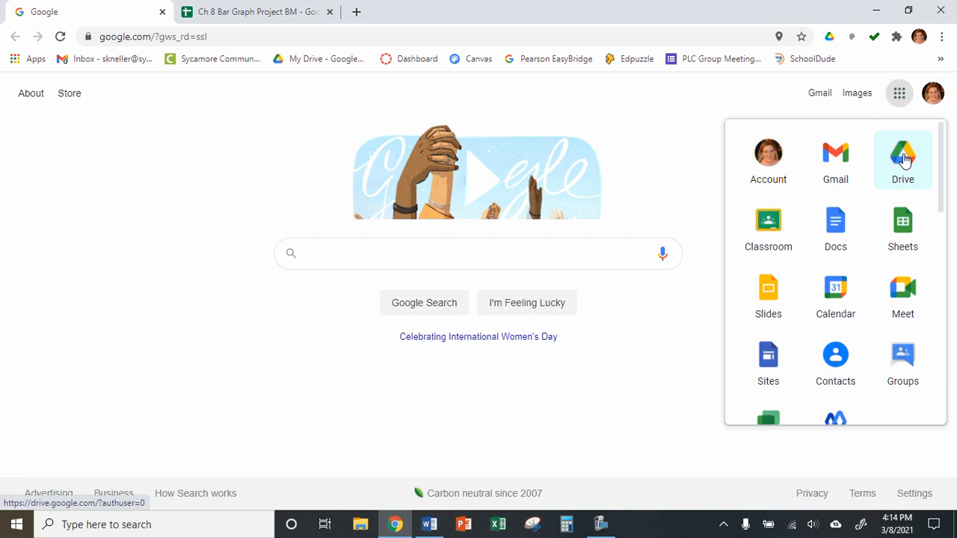
click(902, 224)
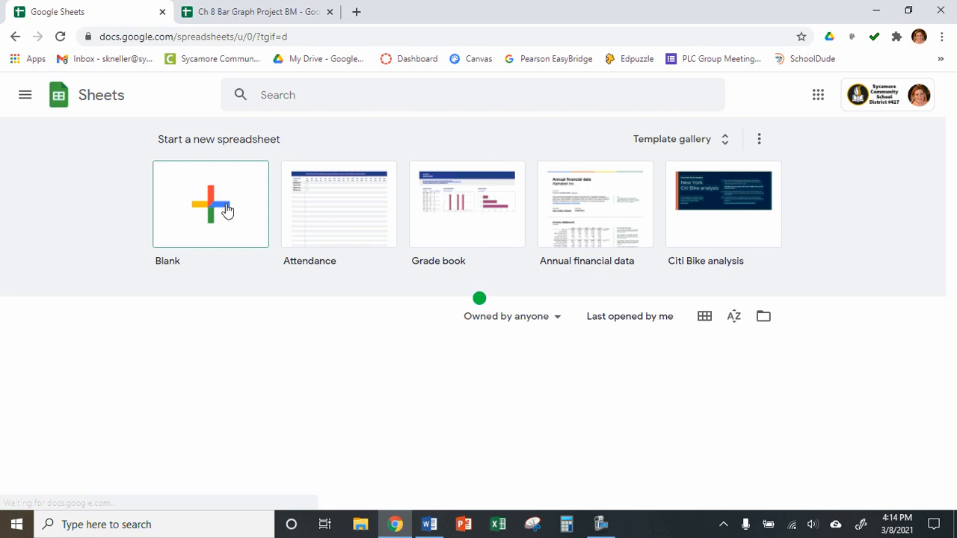
click(215, 211)
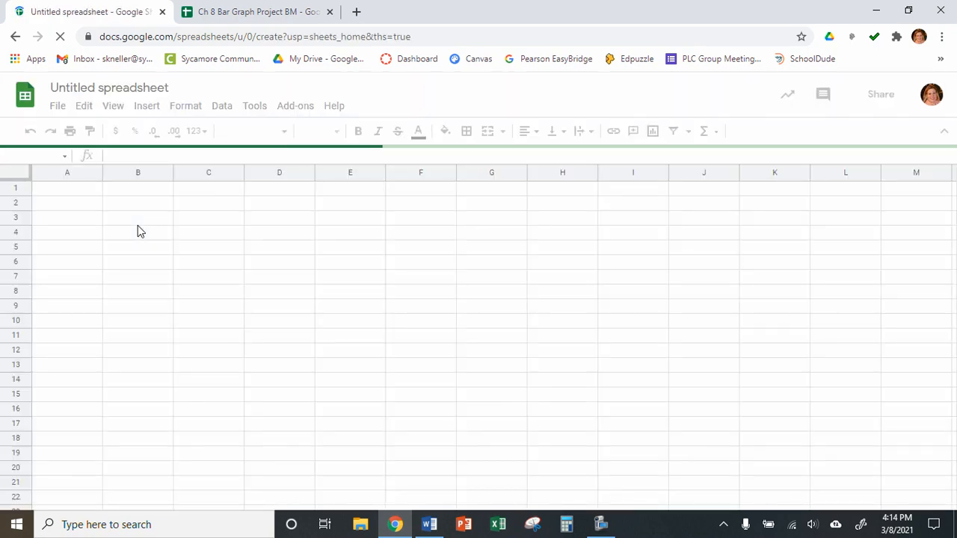
Step: Check the handout's naming instruction in Word and rename the blank spreadsheet in Chrome as "Ch 8 Bar Graph Project -- " plus the owner's surname
click(260, 12)
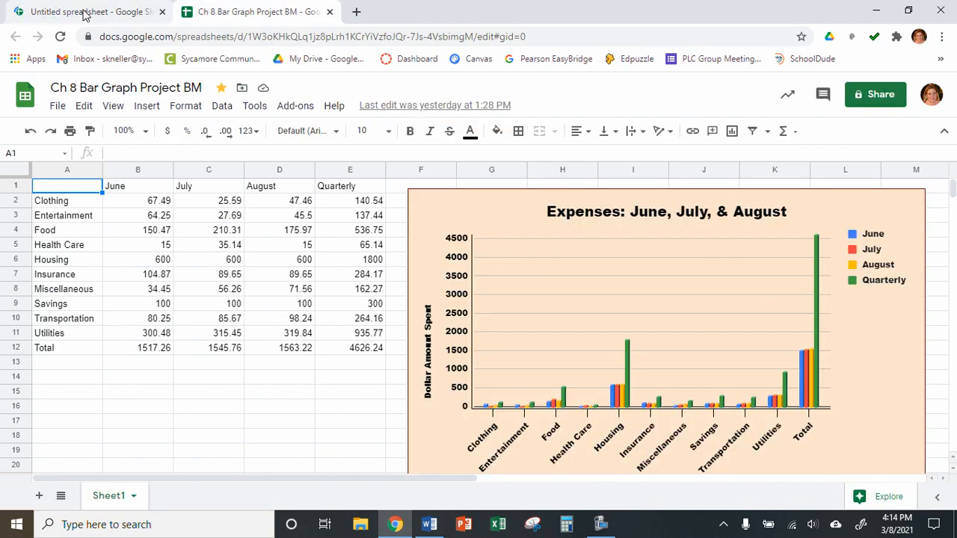
click(82, 11)
click(430, 531)
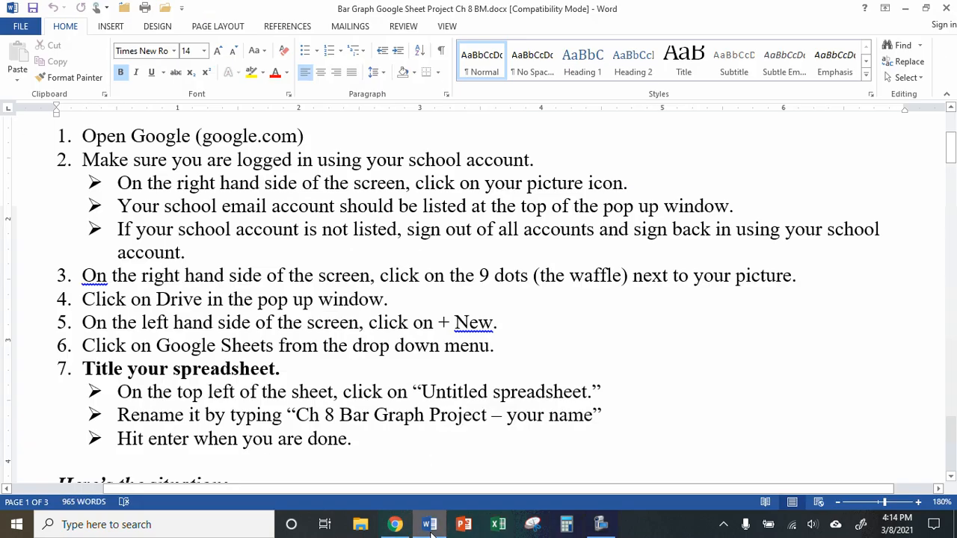
scroll(399, 338, down, 3)
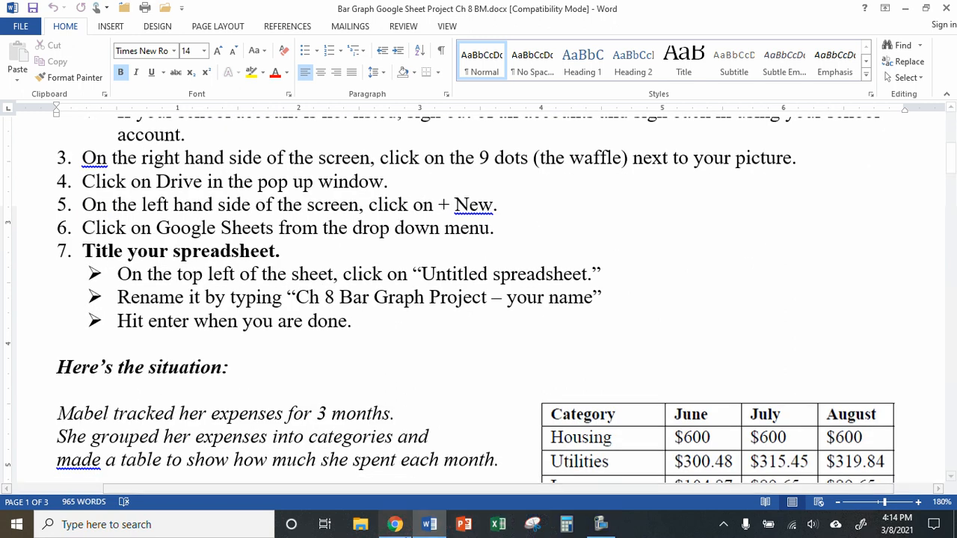
click(394, 524)
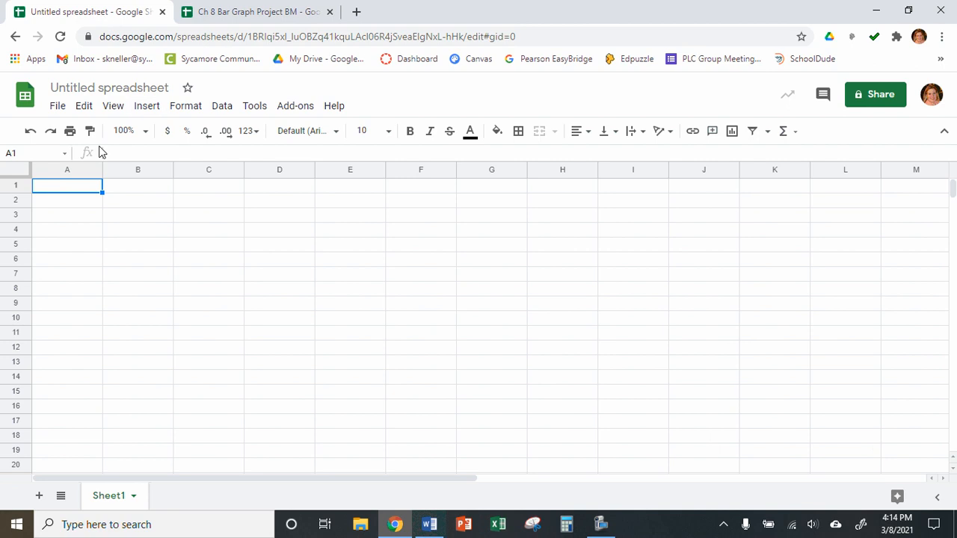
click(85, 87)
text(Ch 8 )
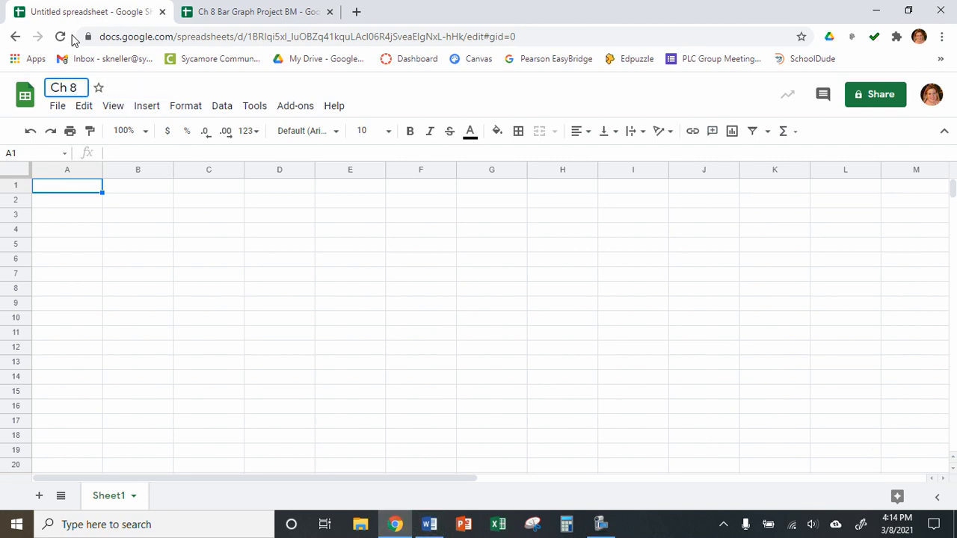
text(V)
key(BackSpace)
text(Bar Graph Pro)
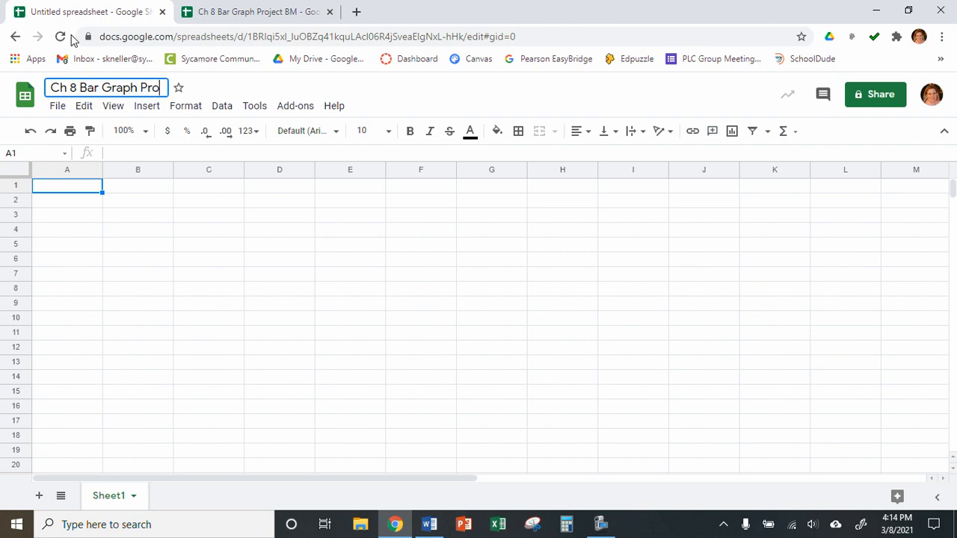
text(ject -- Kneller)
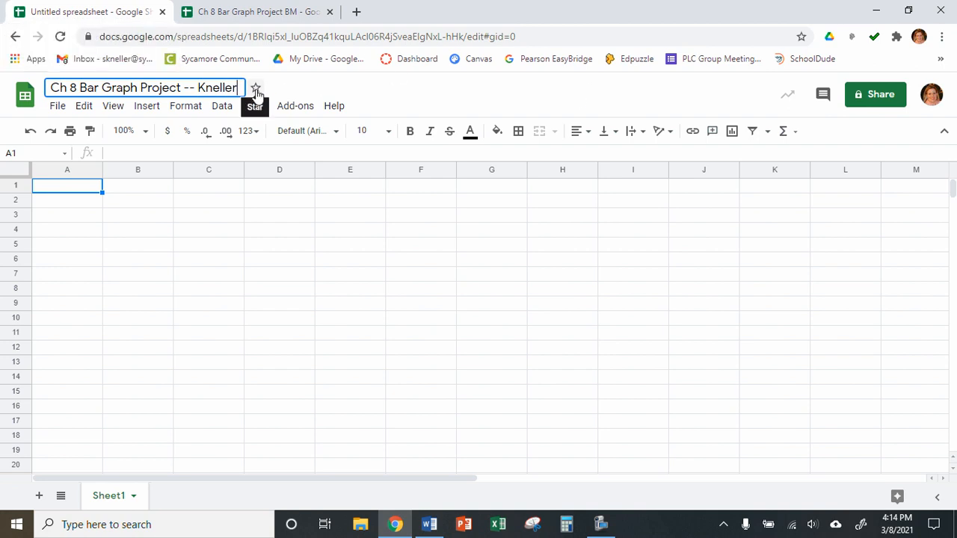
key(Return)
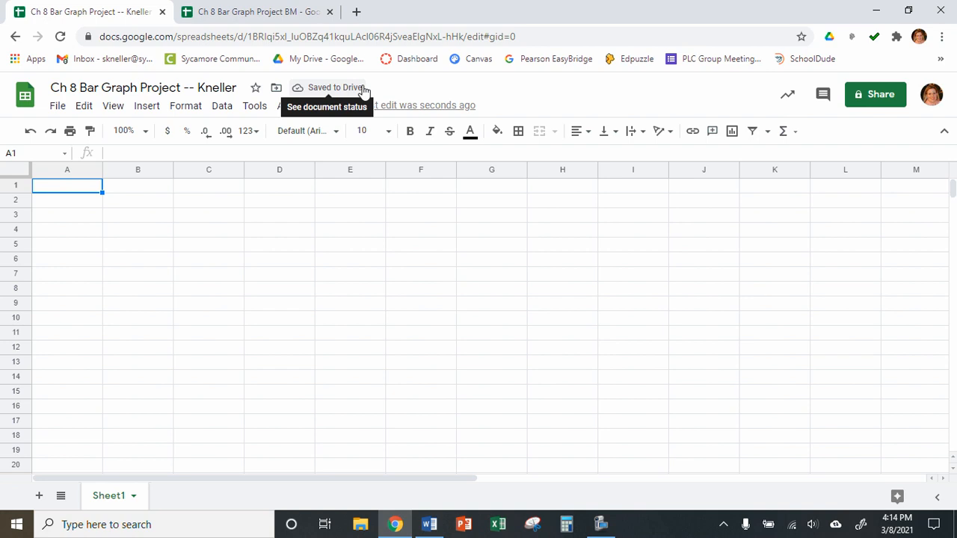
Step: Star the renamed spreadsheet and look at the finished sample spreadsheet with its expense bar graph
click(256, 88)
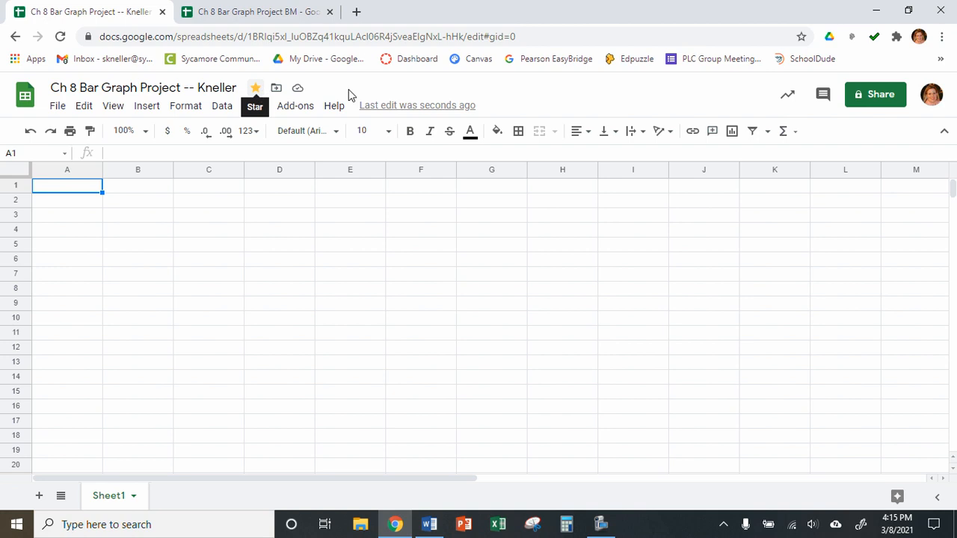
click(265, 15)
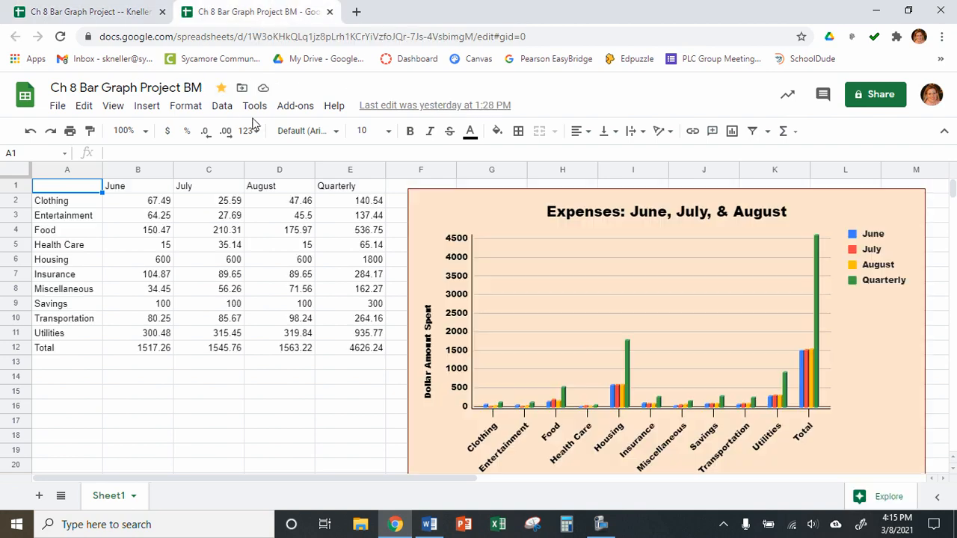
click(116, 16)
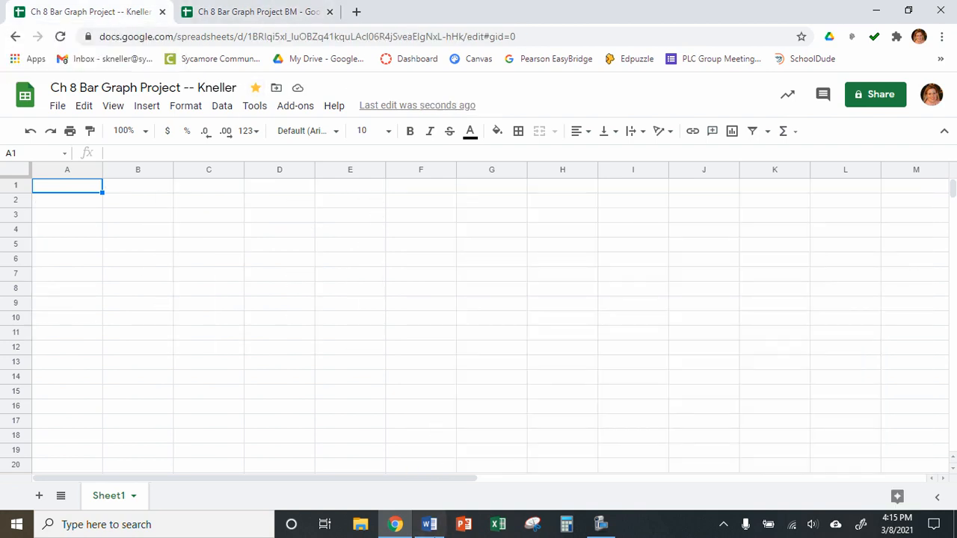
Step: Switch to the Word handout and examine the three-month expense table and the row 1 headings listed in instruction 8
click(429, 524)
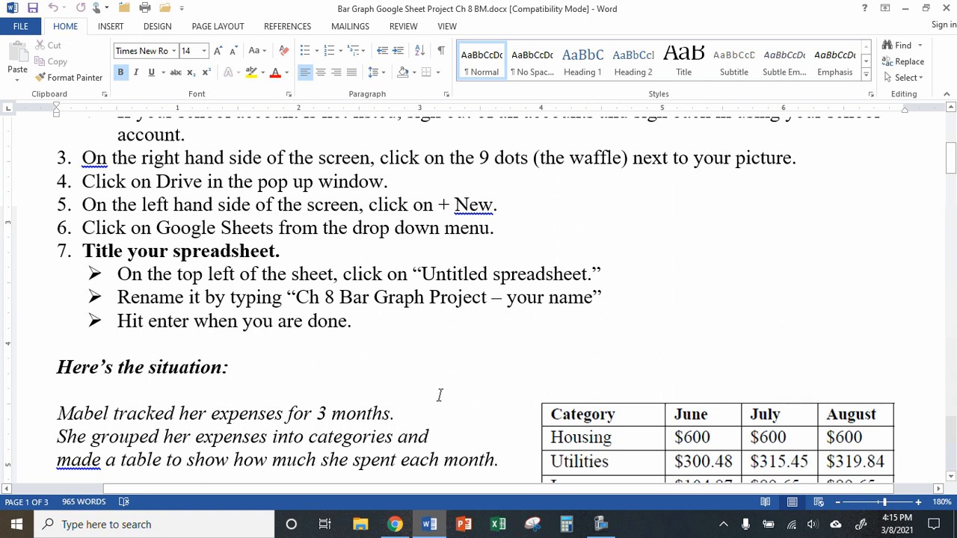
scroll(439, 394, down, 1)
scroll(440, 395, down, 5)
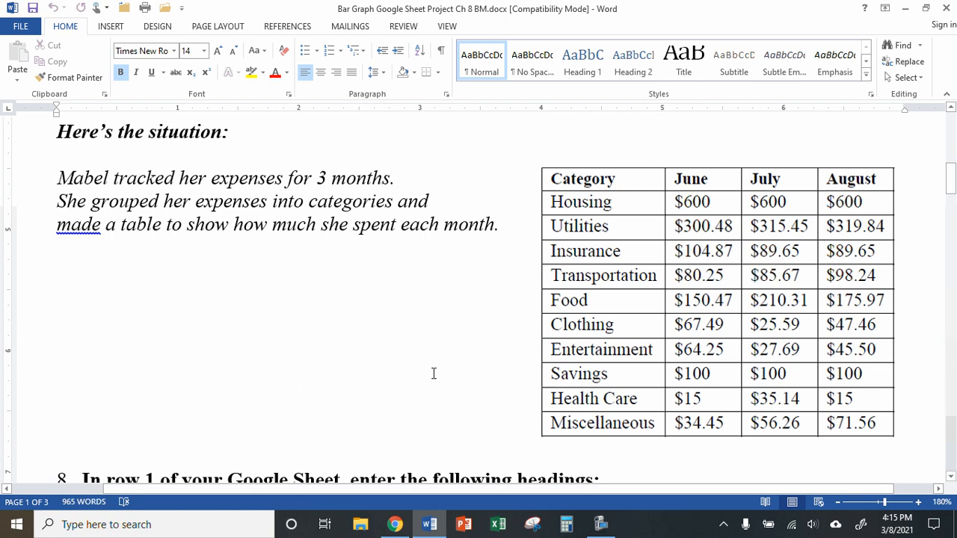
scroll(414, 344, down, 5)
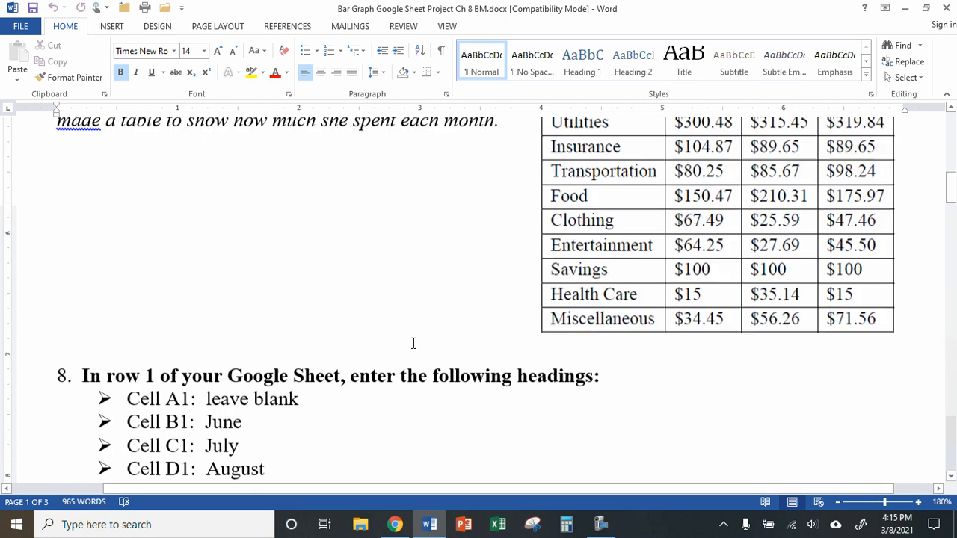
scroll(412, 342, down, 1)
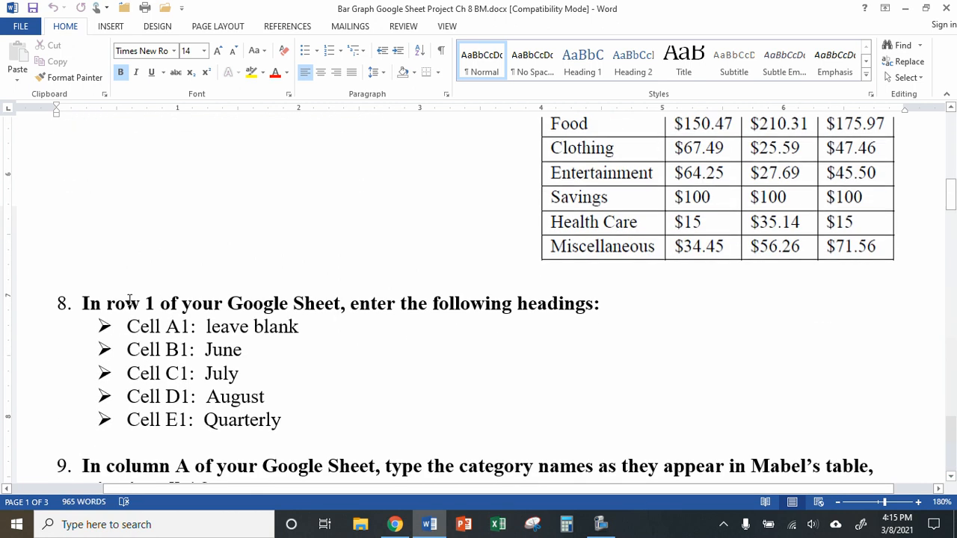
scroll(607, 411, up, 2)
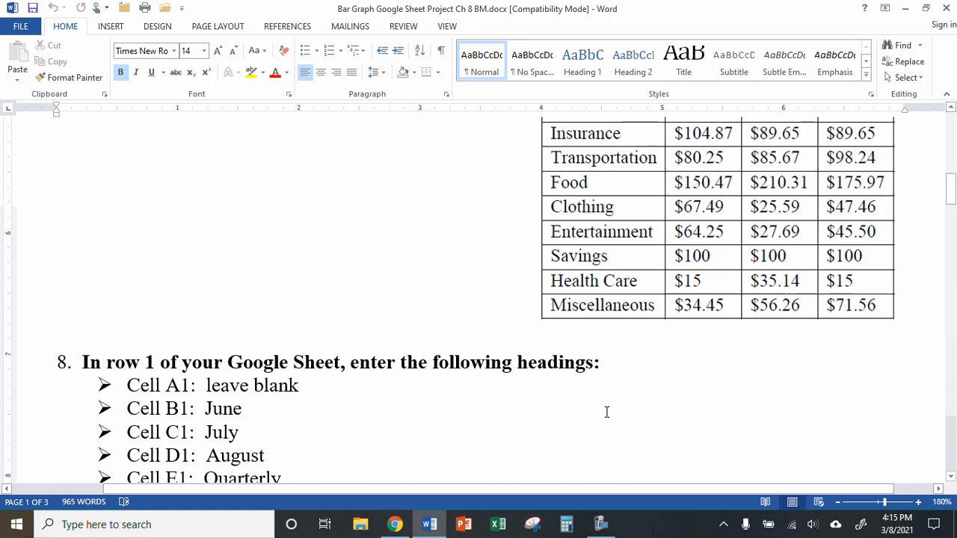
scroll(607, 411, up, 1)
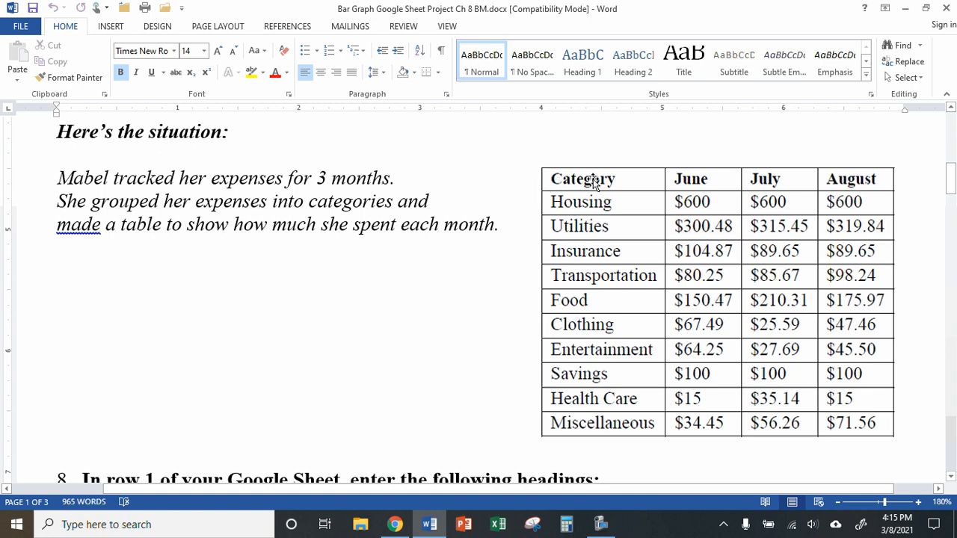
scroll(410, 348, down, 5)
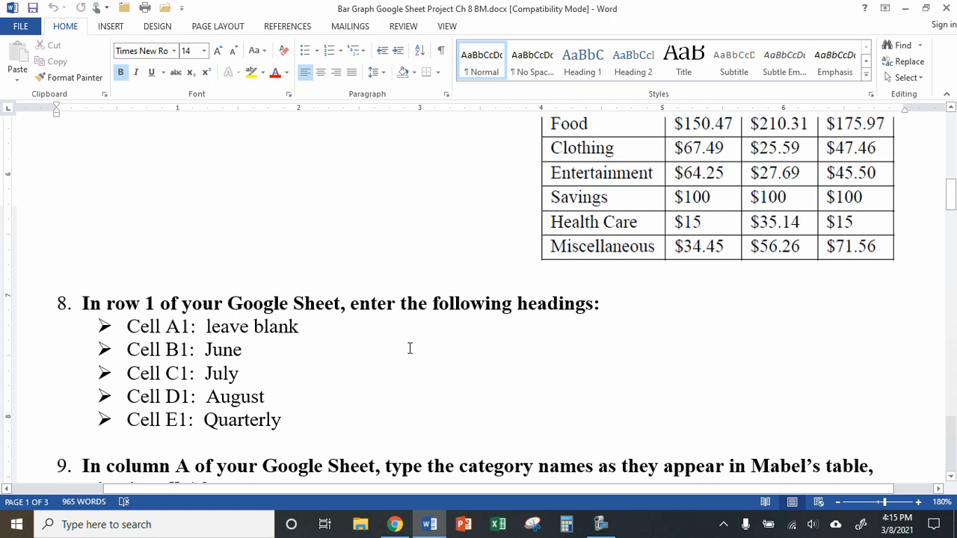
scroll(409, 347, up, 5)
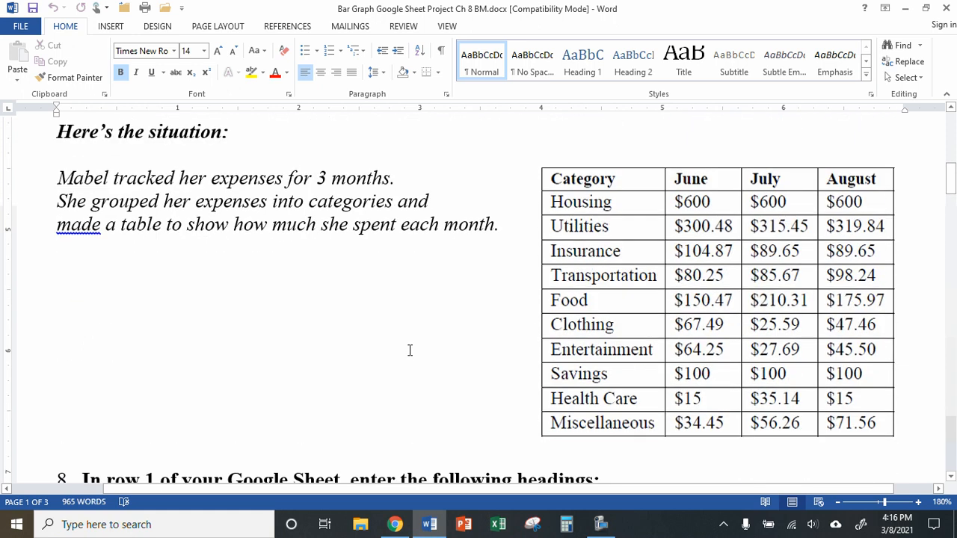
scroll(409, 350, down, 5)
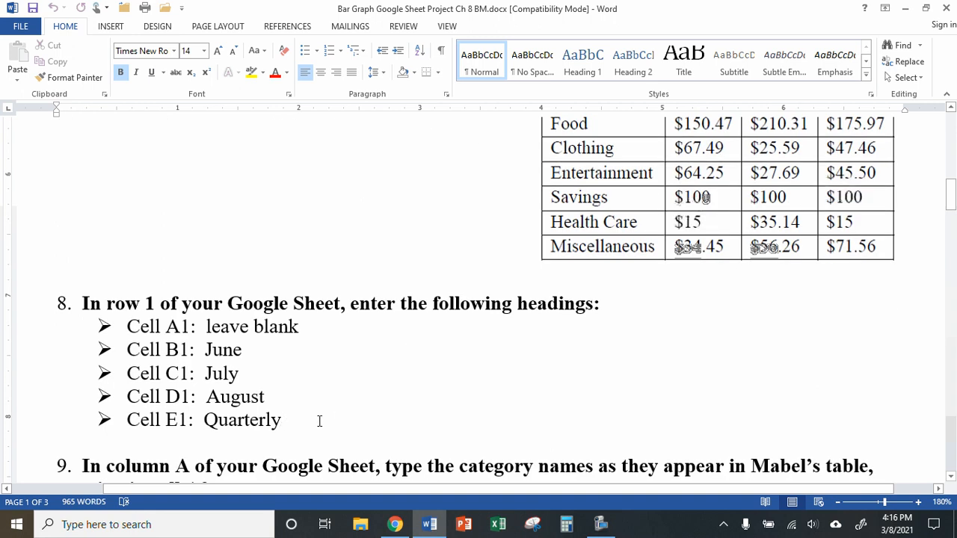
scroll(319, 421, up, 3)
scroll(319, 421, up, 2)
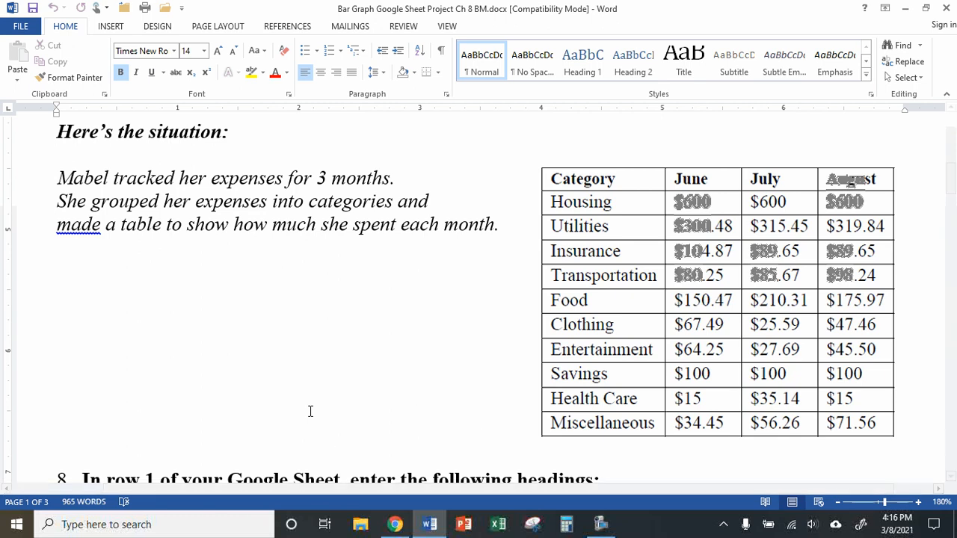
Step: Switch to the new spreadsheet in Chrome and enter the headings June, July, August and Quarterly in cells B1 to E1
click(395, 524)
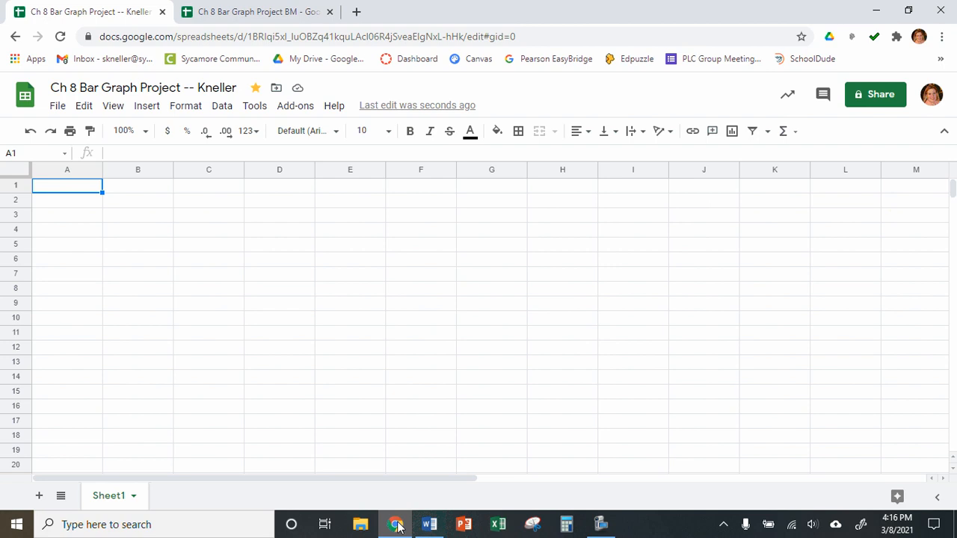
click(147, 193)
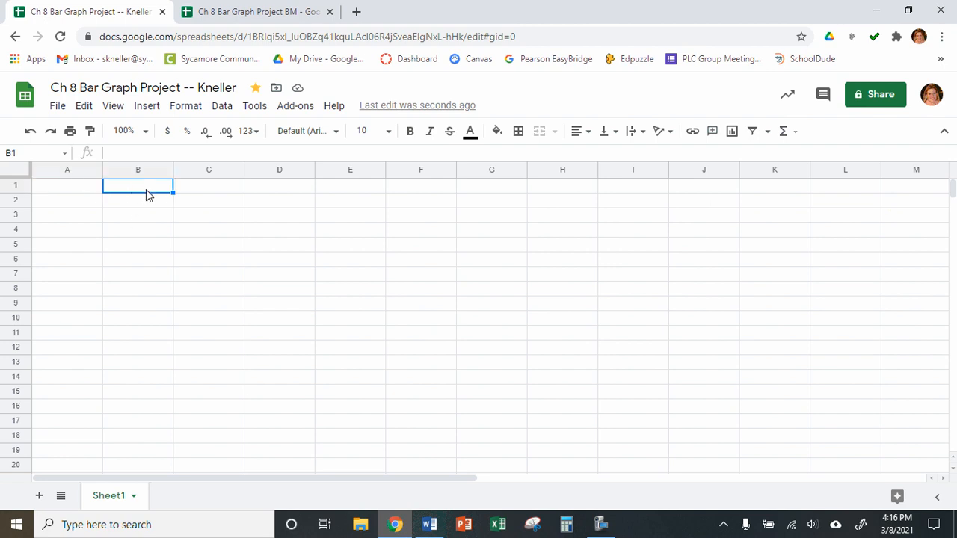
text(June)
key(Tab)
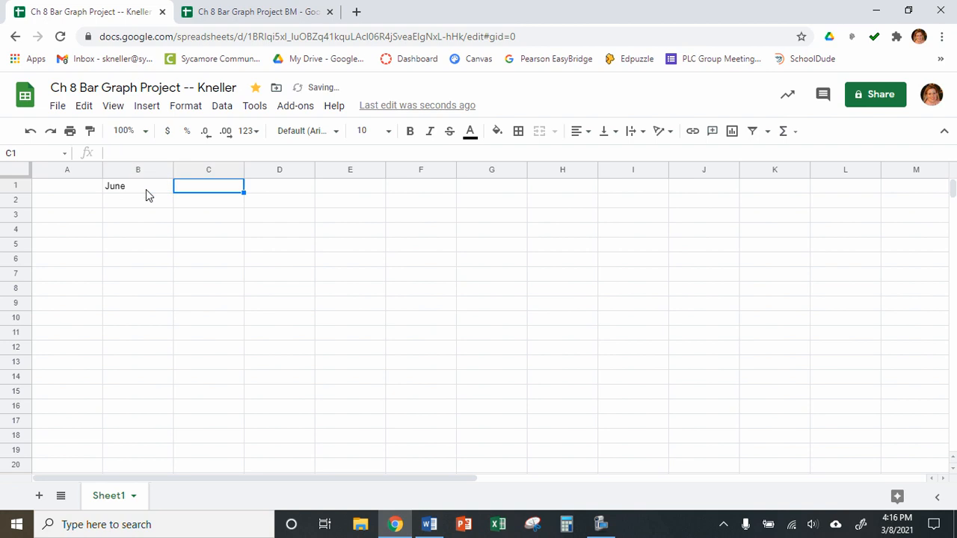
text(July)
key(Tab)
text(A)
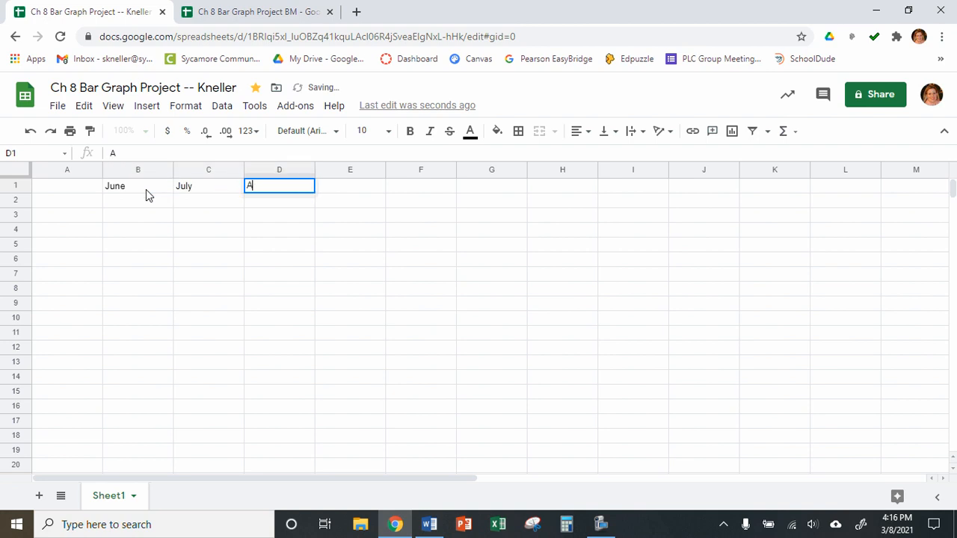
text(ugust)
key(Tab)
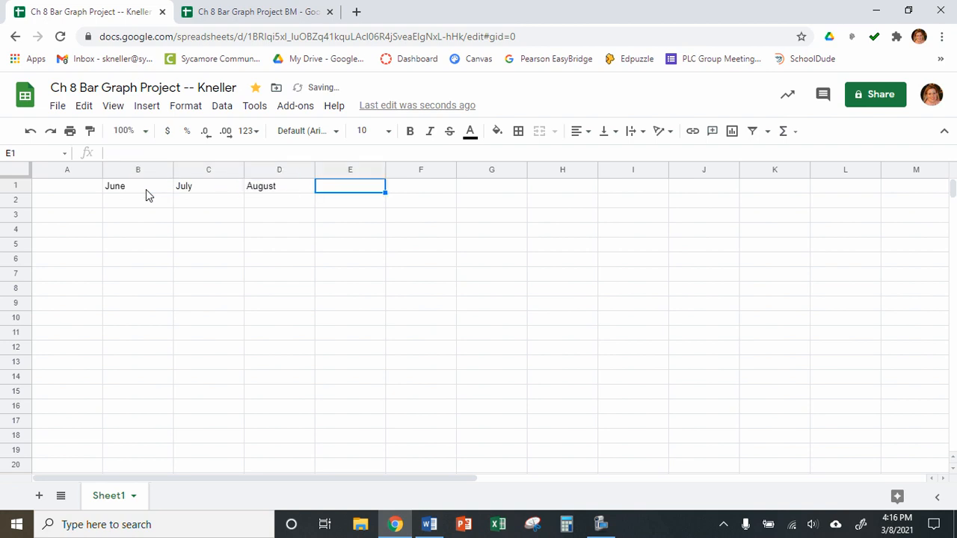
text(Quarterly)
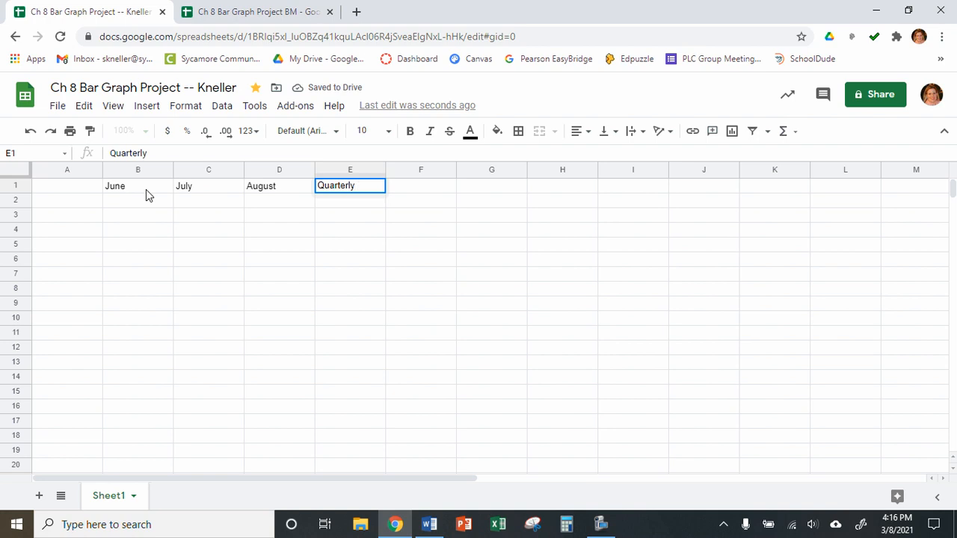
key(Return)
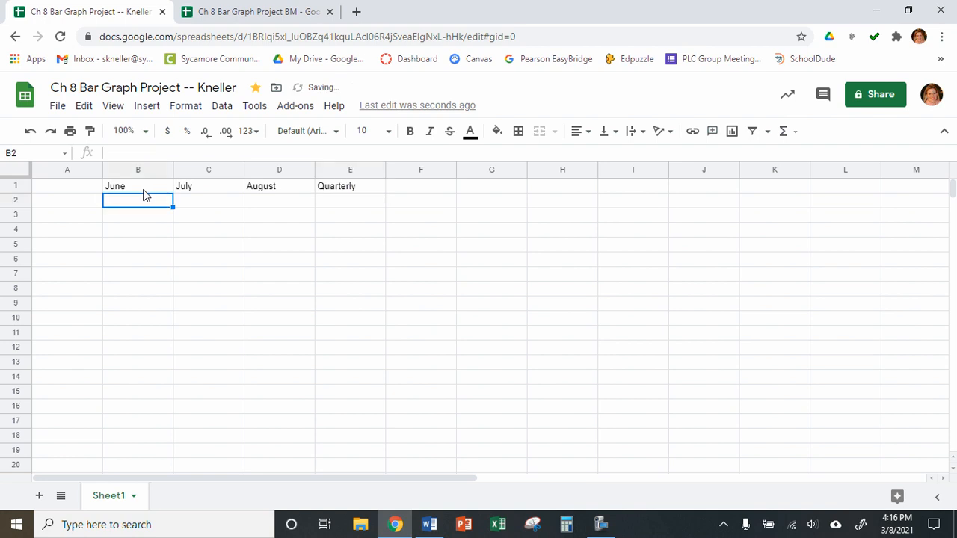
Step: Select cell A2, switch to the Word handout and read instruction 9 and the category names in Mabel's expense table
click(78, 202)
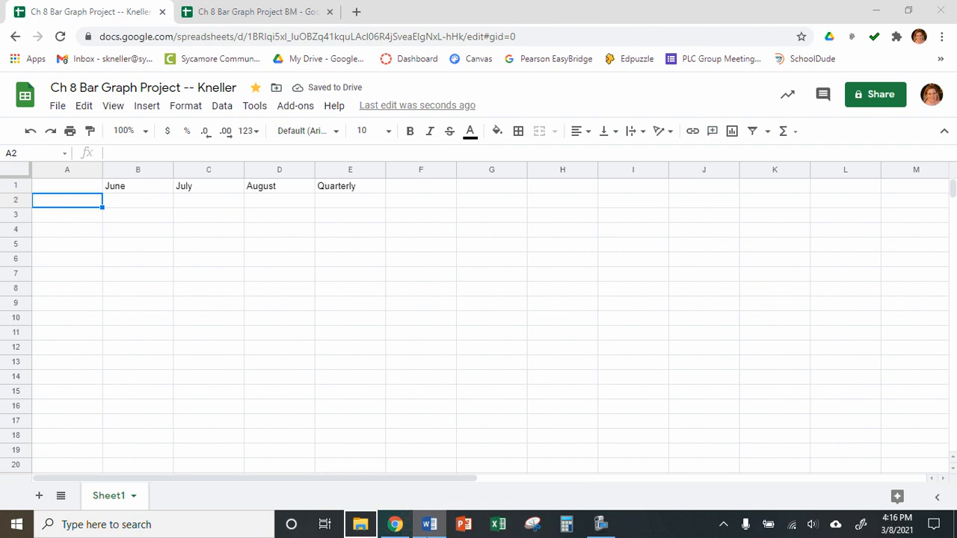
right_click(425, 530)
click(427, 530)
click(429, 531)
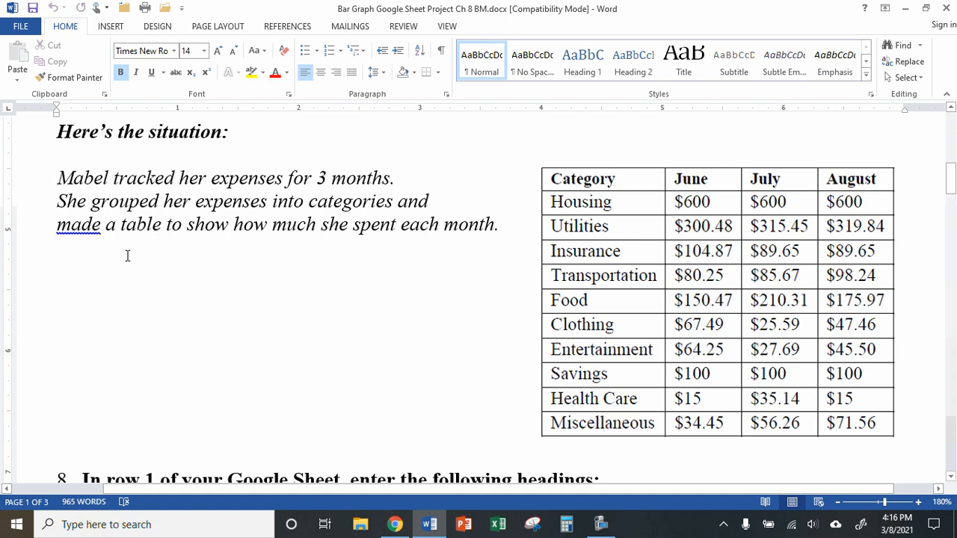
scroll(127, 257, down, 2)
scroll(127, 256, down, 8)
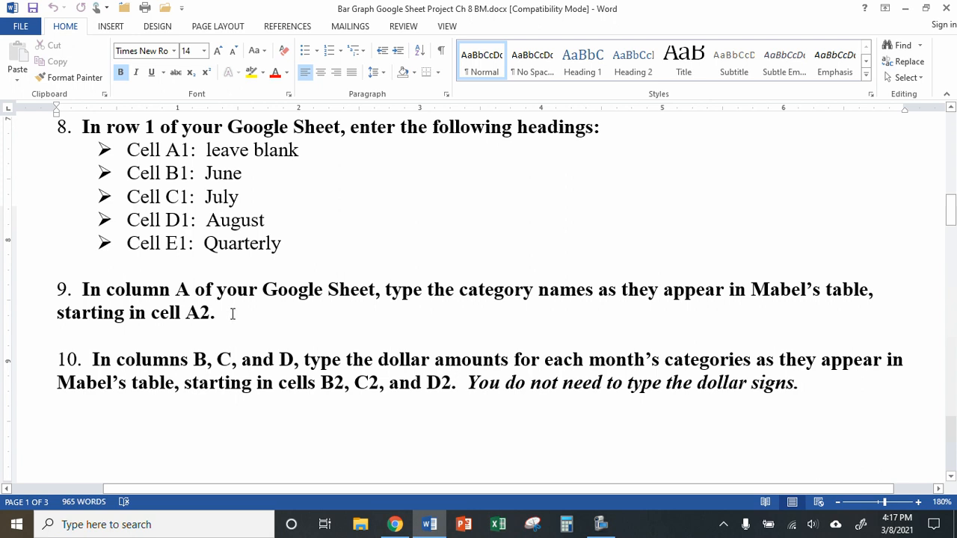
scroll(224, 313, up, 6)
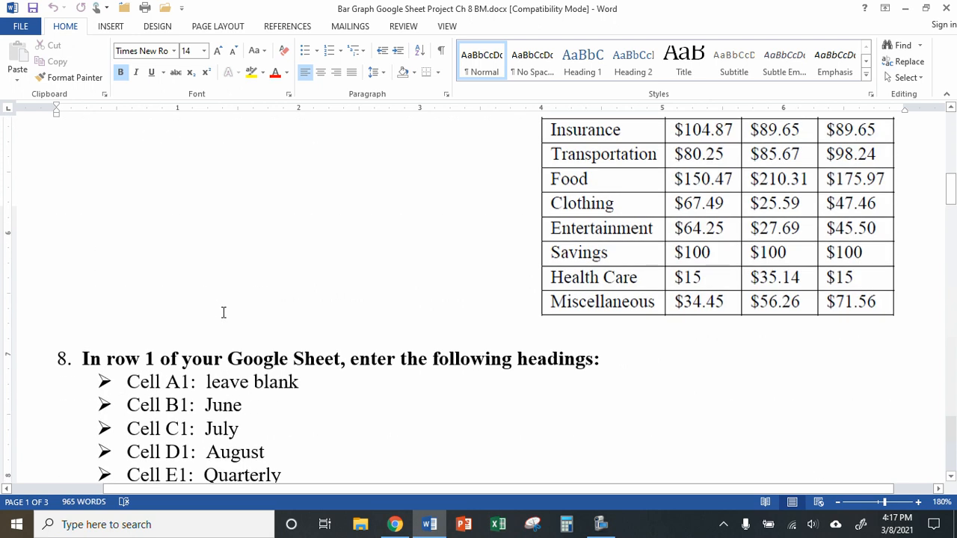
scroll(222, 312, up, 4)
scroll(221, 312, down, 3)
scroll(222, 311, up, 2)
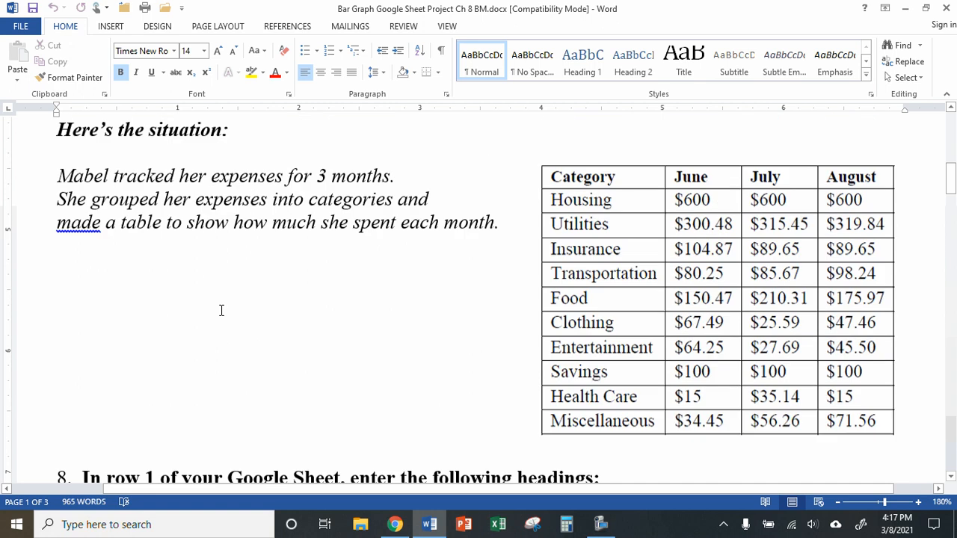
Step: Switch back to the new spreadsheet in Chrome and enter Housing, Utilites, Insurance and Transportation in cells A2 to A5
click(395, 524)
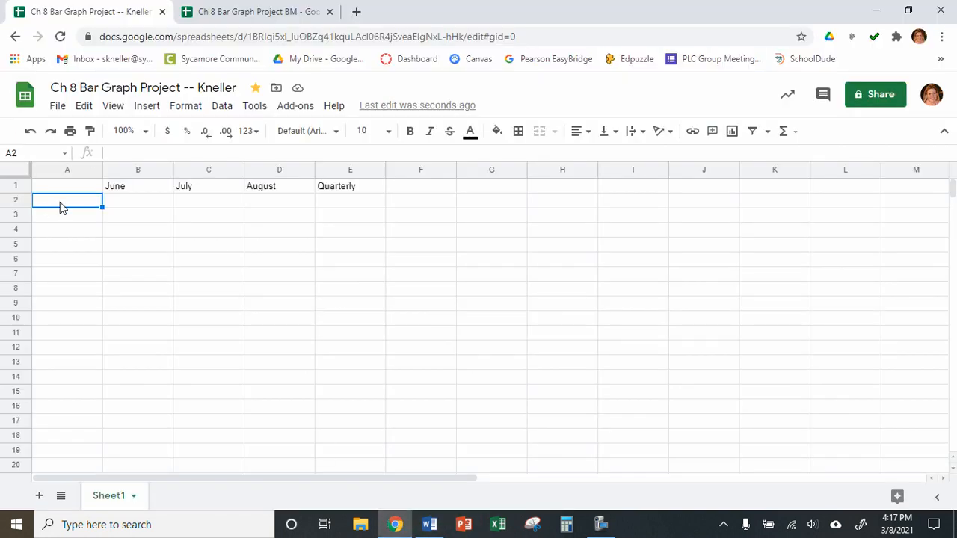
text(Housing)
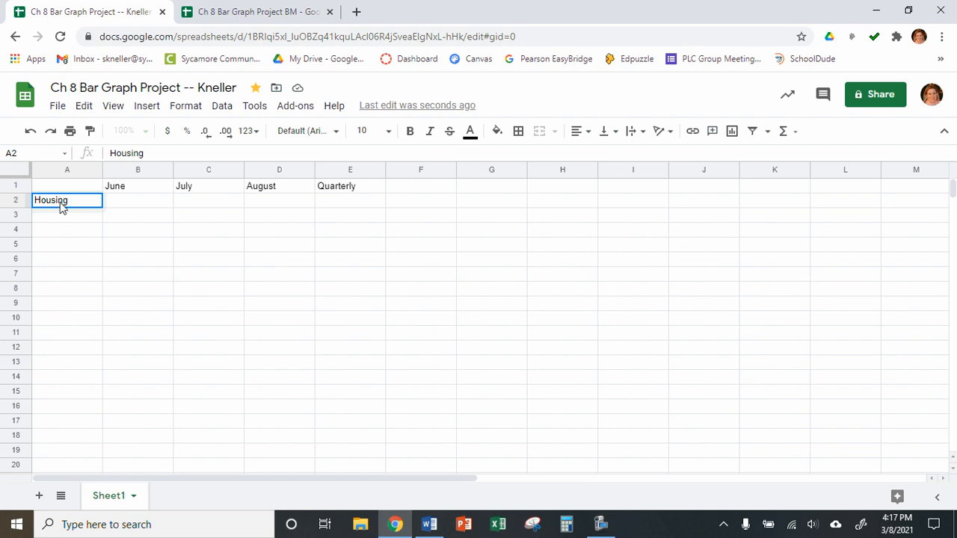
key(Return)
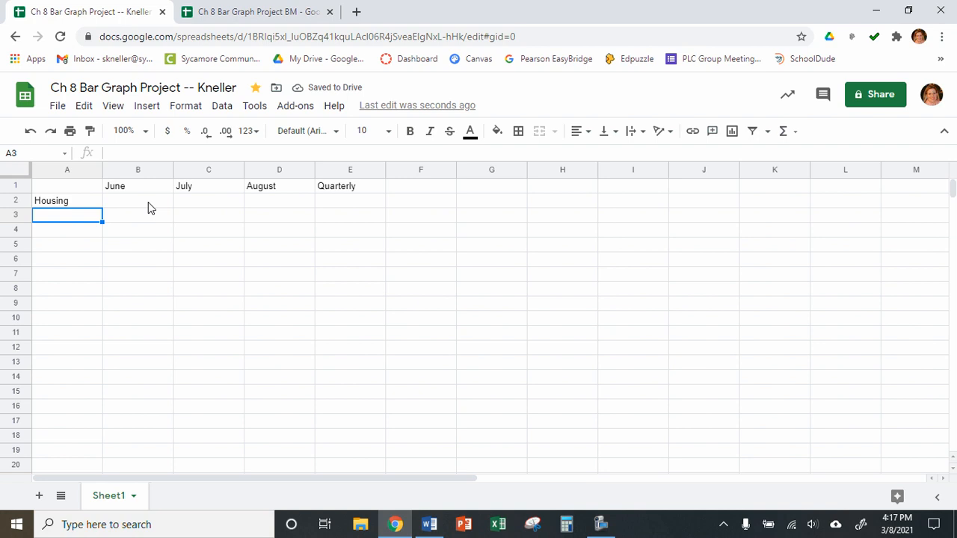
text(U)
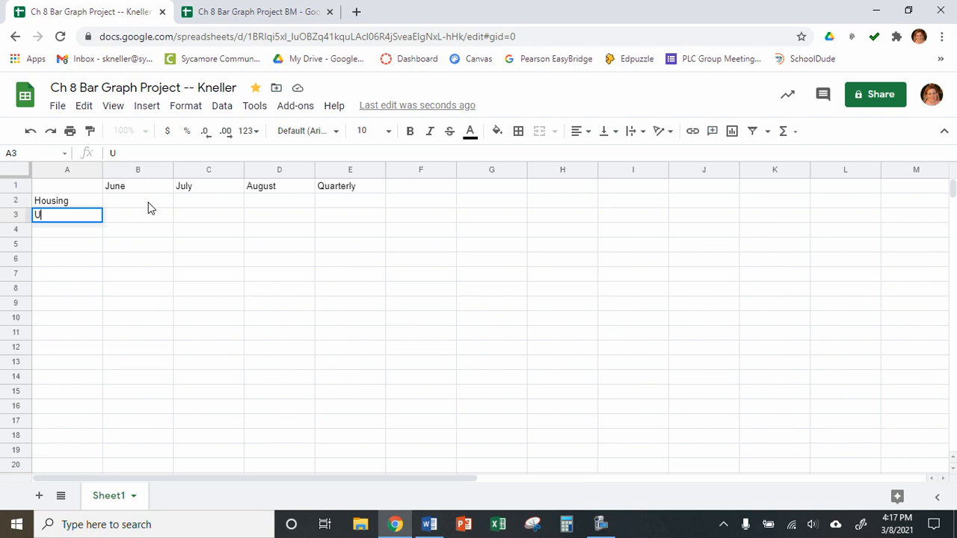
text(tilites)
key(Return)
text(I)
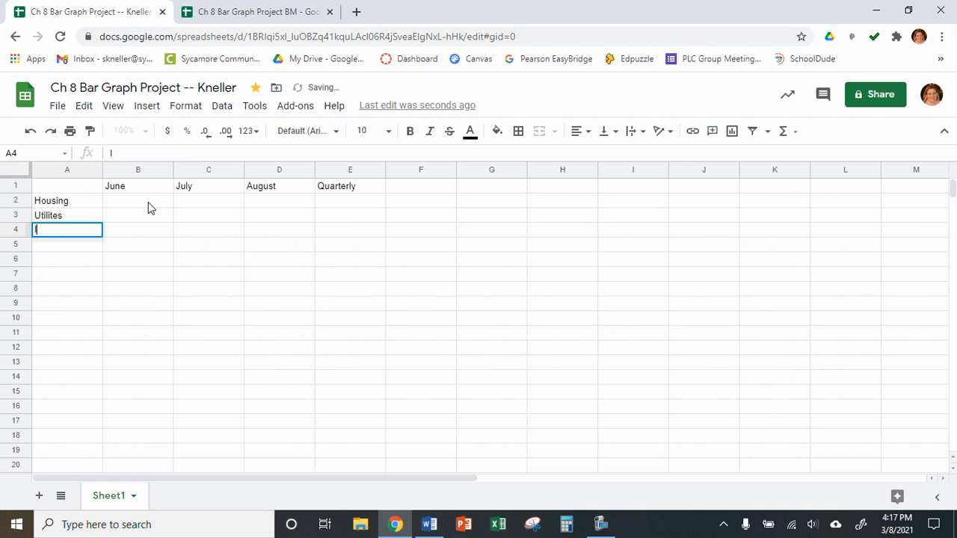
text(nsurance)
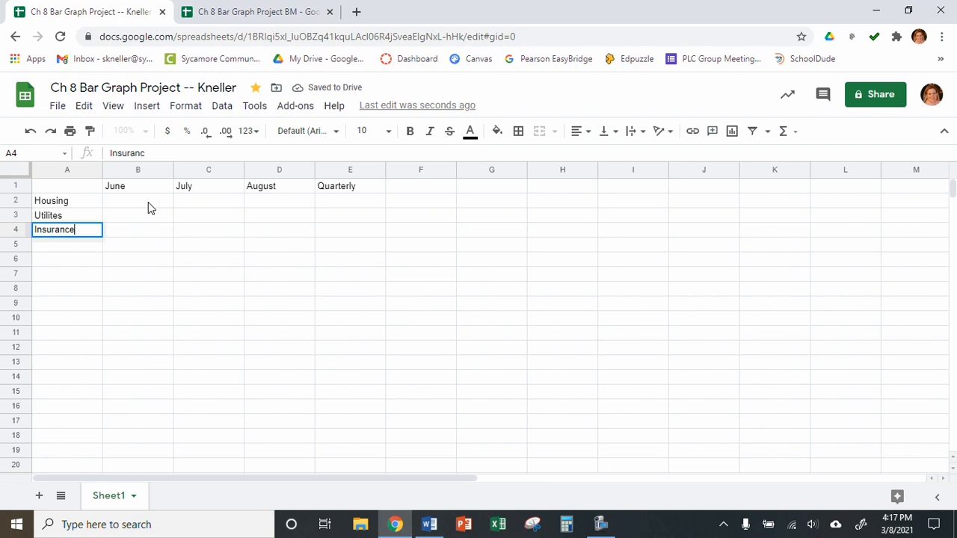
key(Return)
text(Trans)
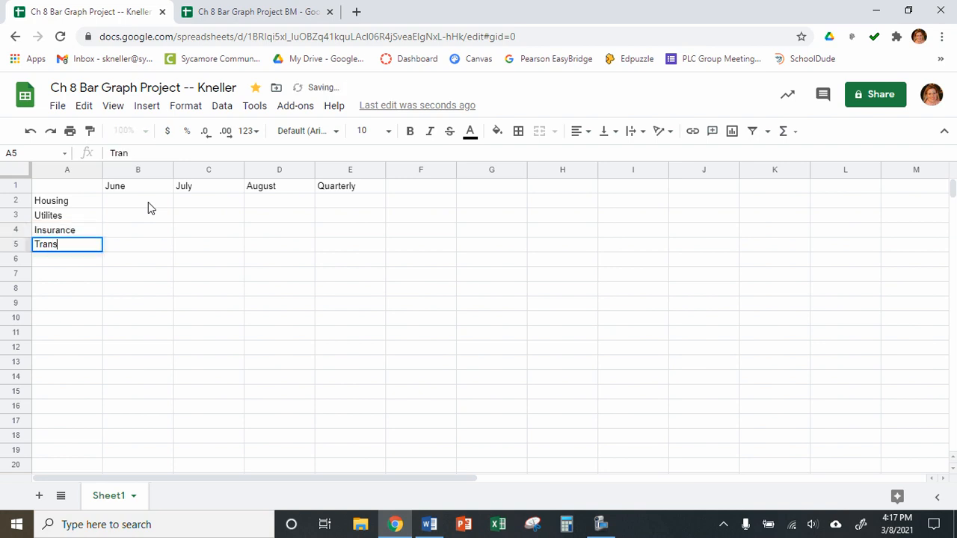
text(portation)
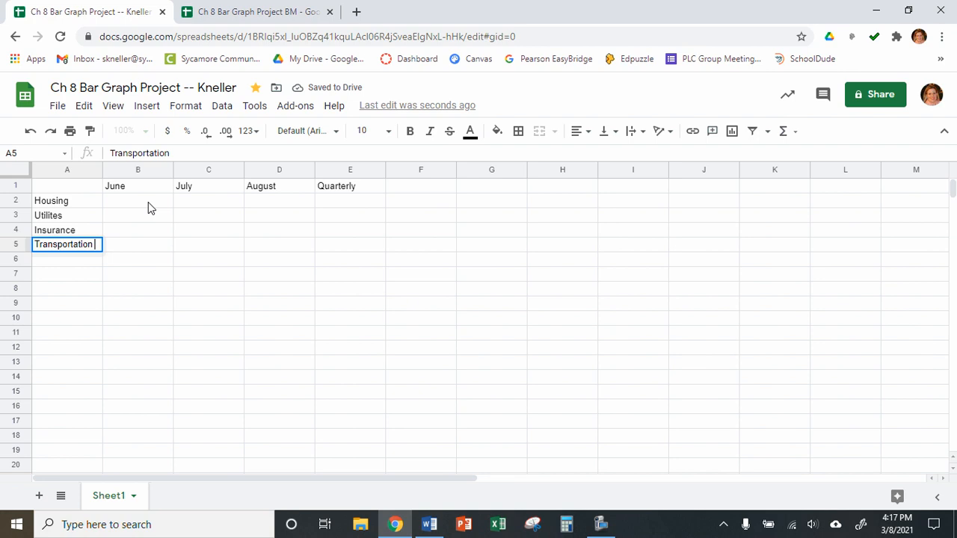
key(Return)
Step: Enter the categories Food, Clothing, Entertainment and Savings in cells A6 to A9
text(Food)
key(Return)
text(Clothing)
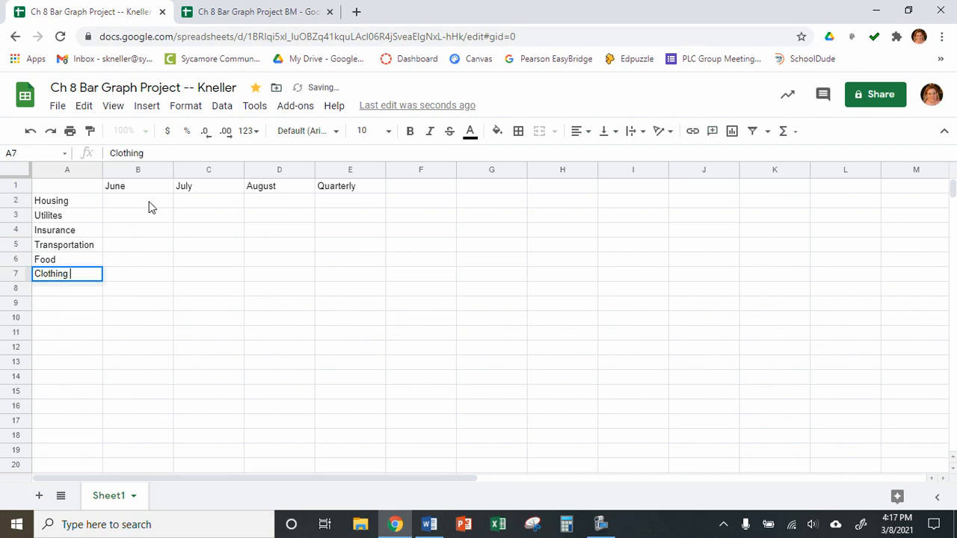
key(Return)
text(Ent)
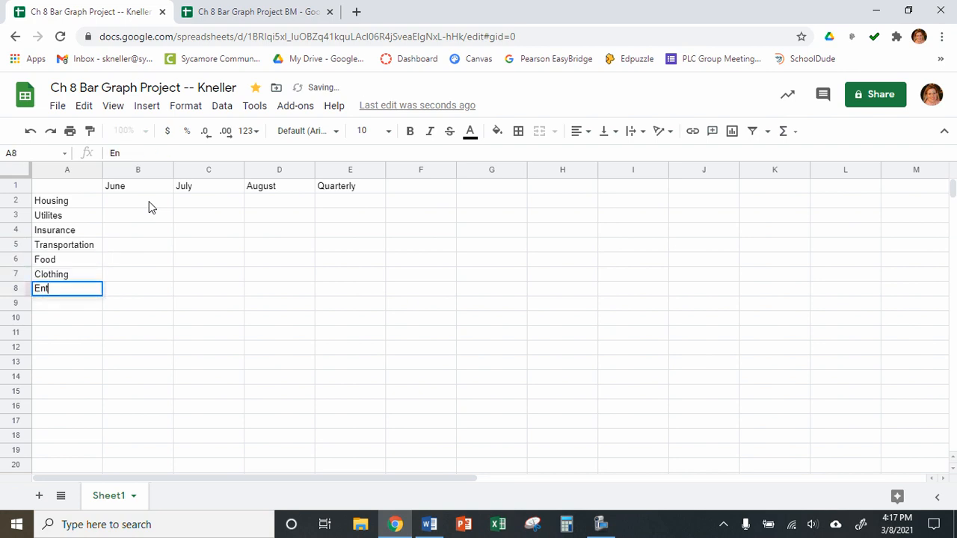
text(ertainment)
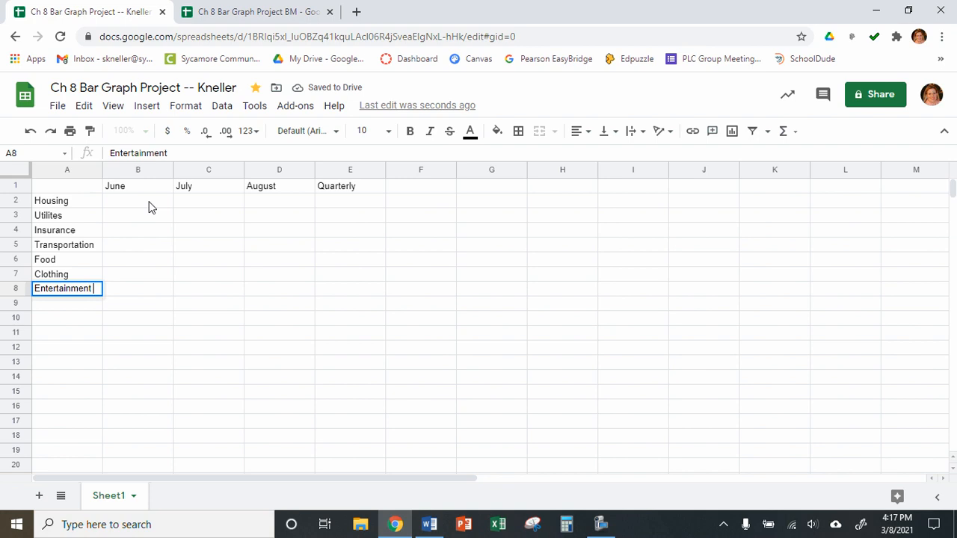
key(Return)
text(Savings)
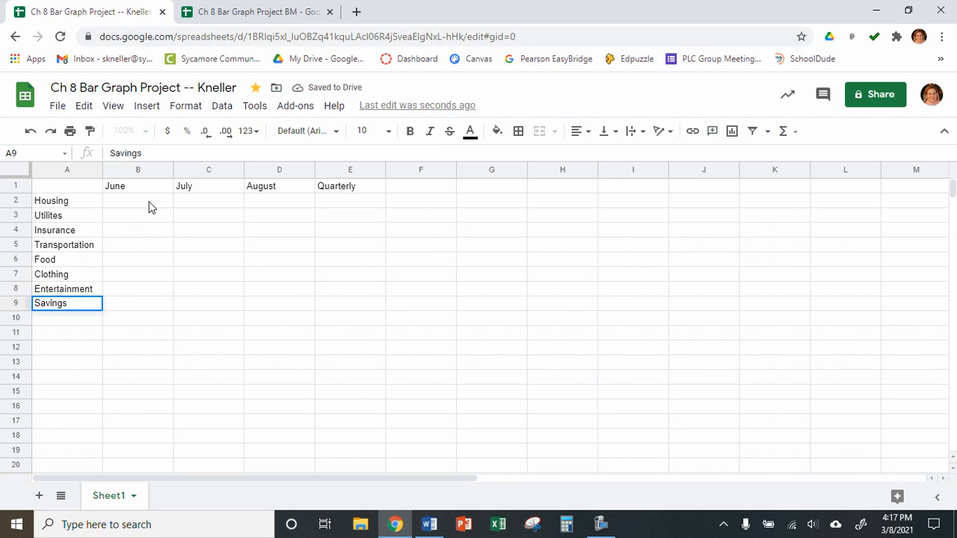
key(Return)
Step: Enter Health Care, Miscellaneous and Total in cells A10 to A12 to finish the category column
text(Hea)
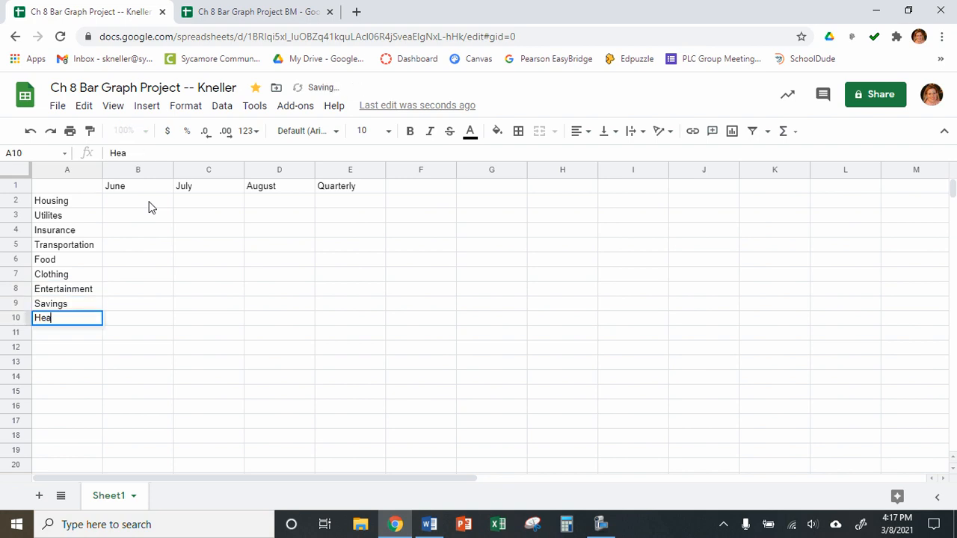
text(lth Care)
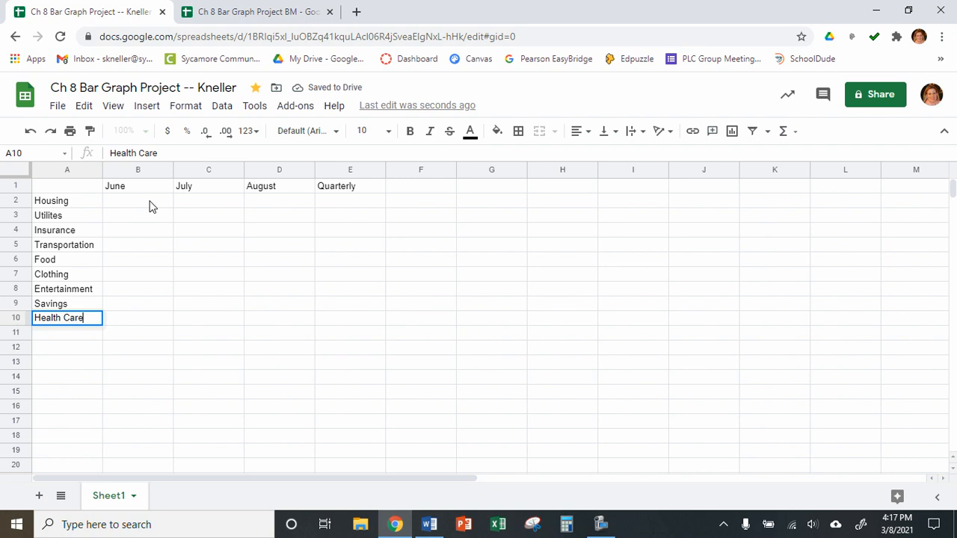
key(Return)
text(Mis)
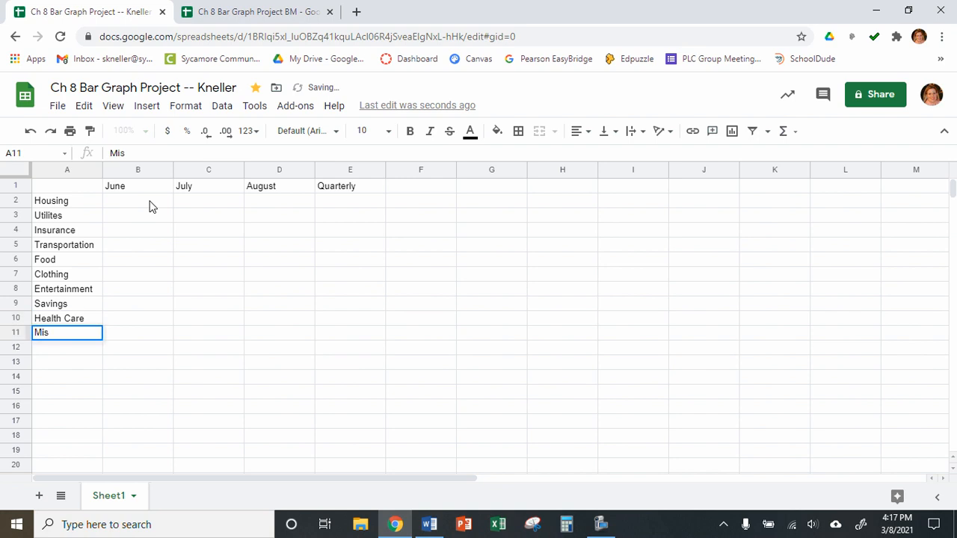
text(cellaneou)
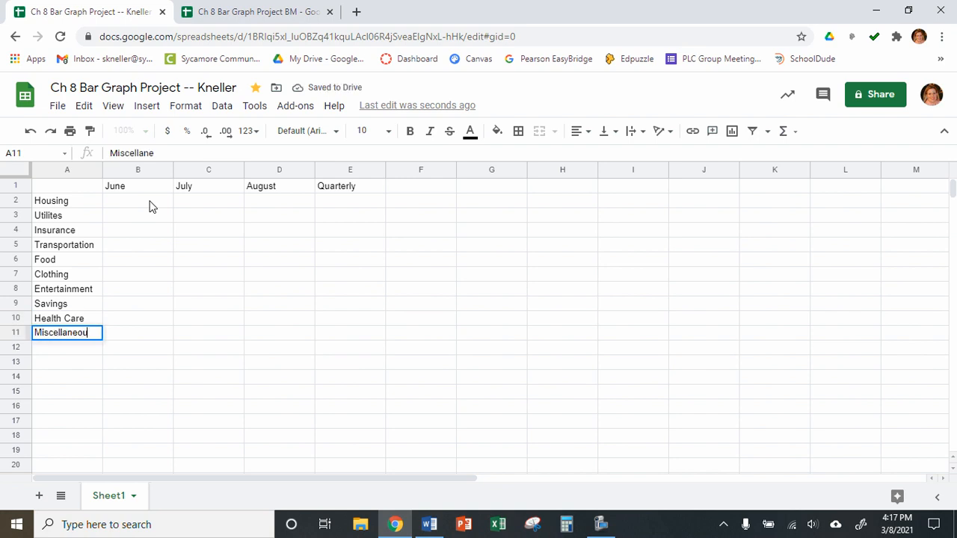
text(s)
key(Return)
text(Tota)
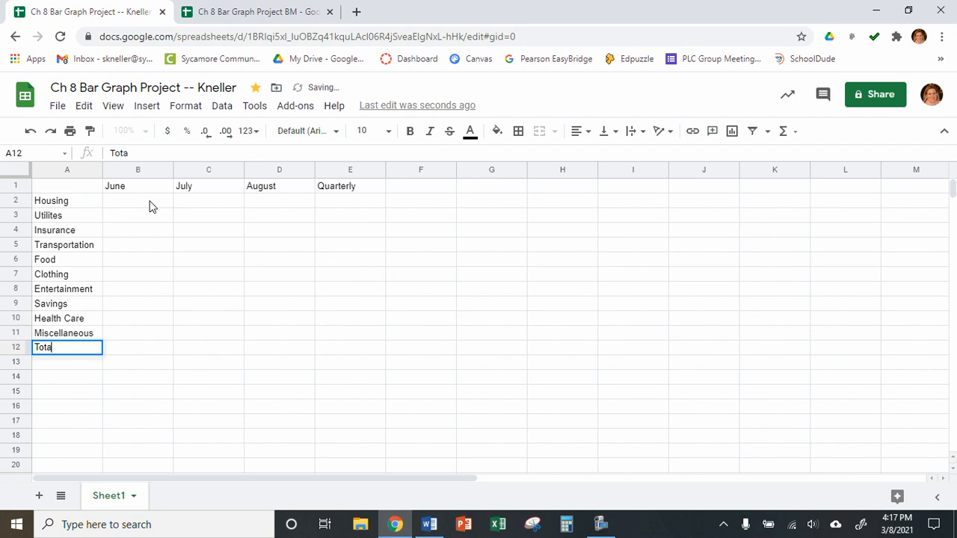
text(l)
key(Return)
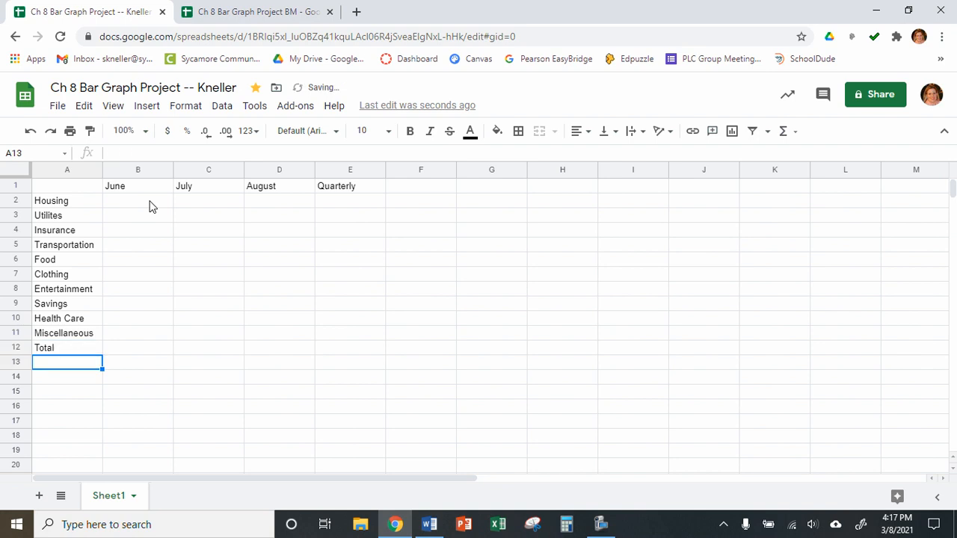
Step: Select cell B2, switch to the Word handout and read instruction 10 and the monthly dollar amounts in the expense table
click(139, 207)
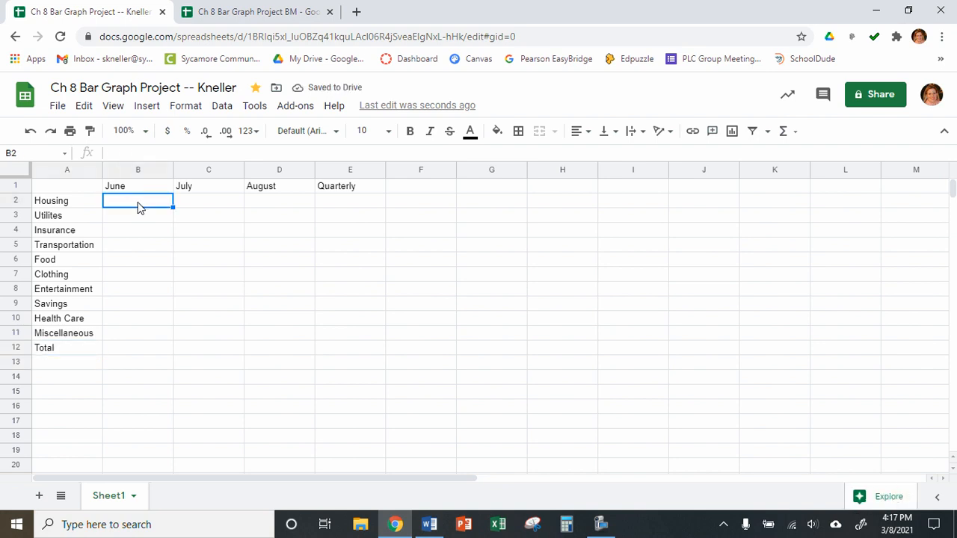
click(430, 524)
scroll(293, 247, down, 6)
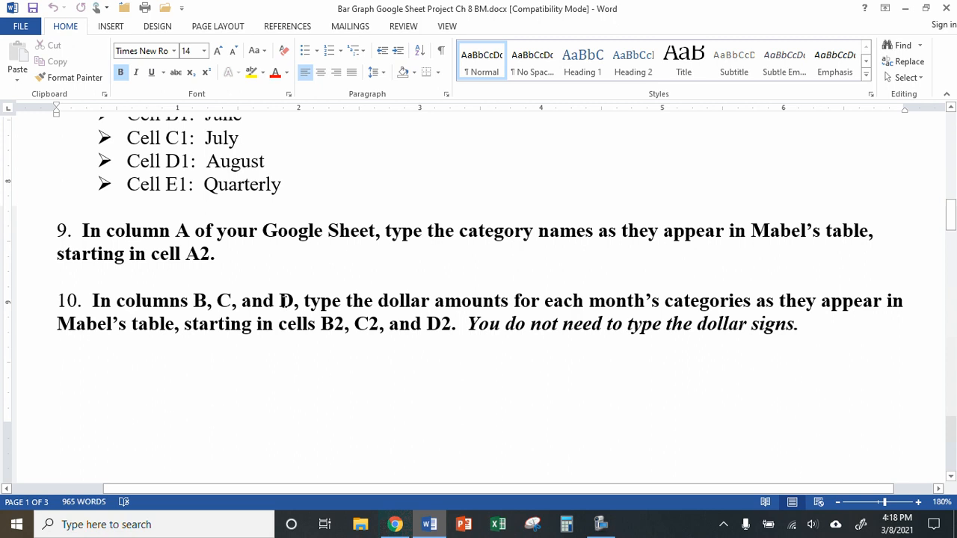
scroll(442, 370, up, 5)
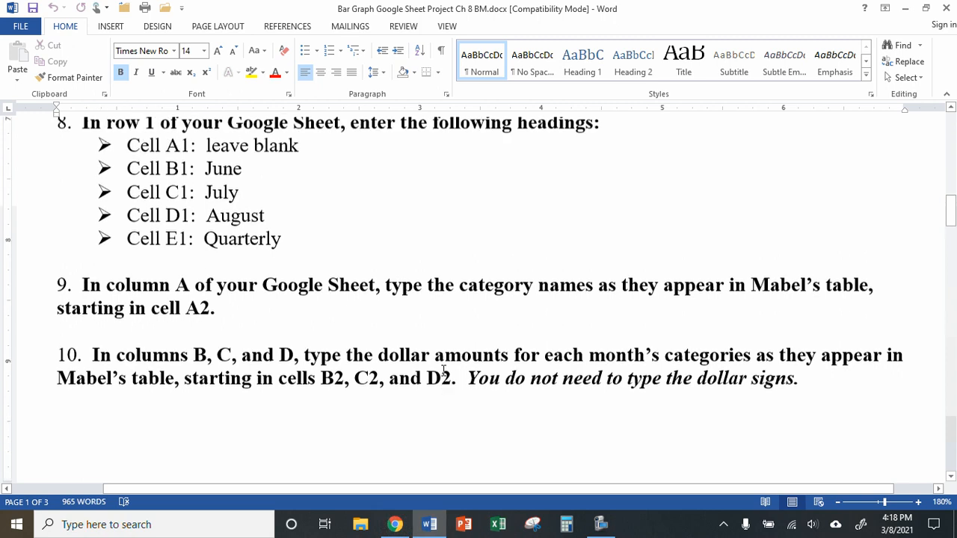
scroll(442, 372, up, 4)
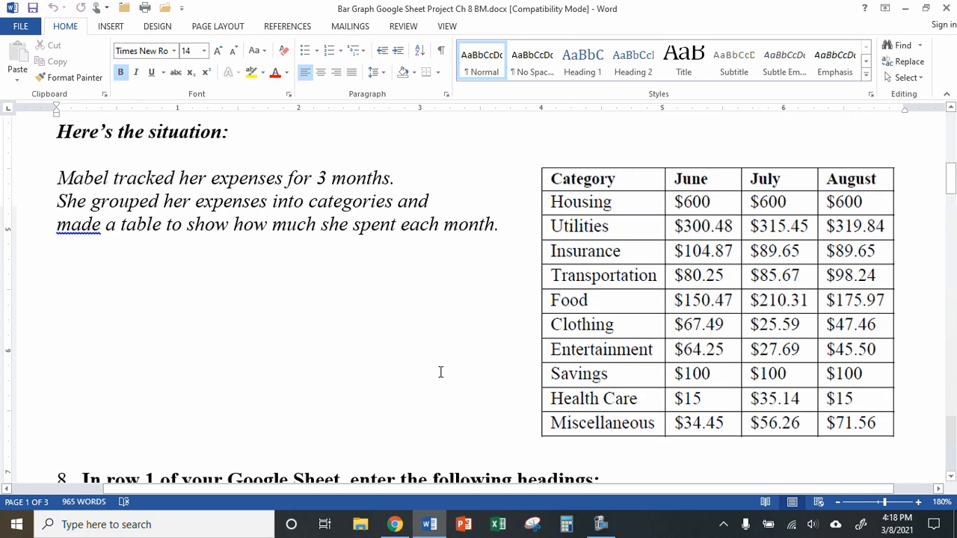
Step: Switch to the spreadsheet in Chrome, enter 600 as the Housing amount for June, July and August in cells B2 to D2, and move to B3
click(395, 524)
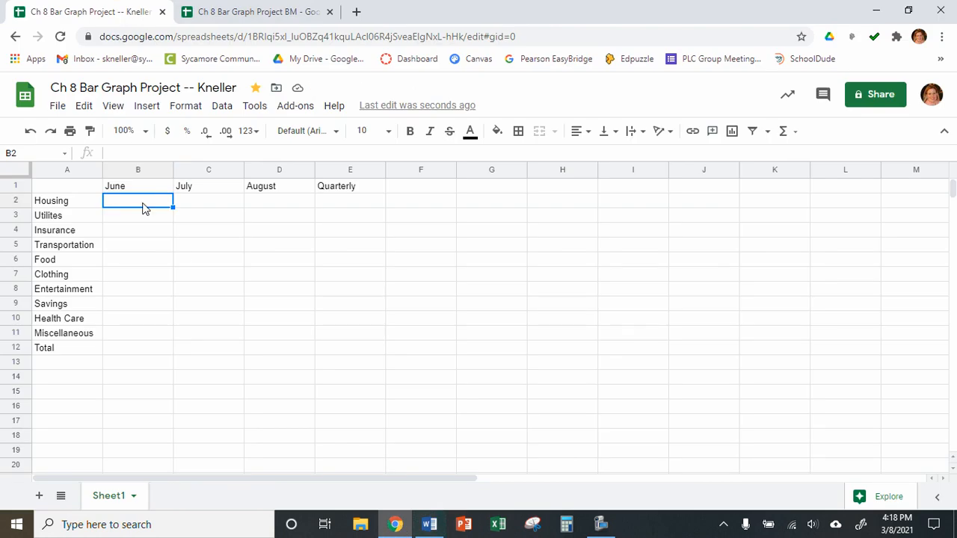
text(600)
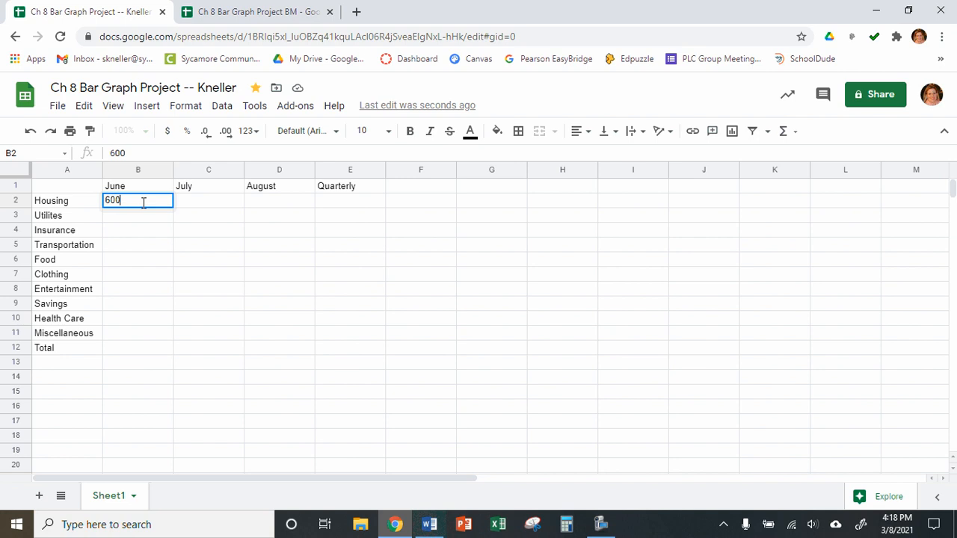
key(Tab)
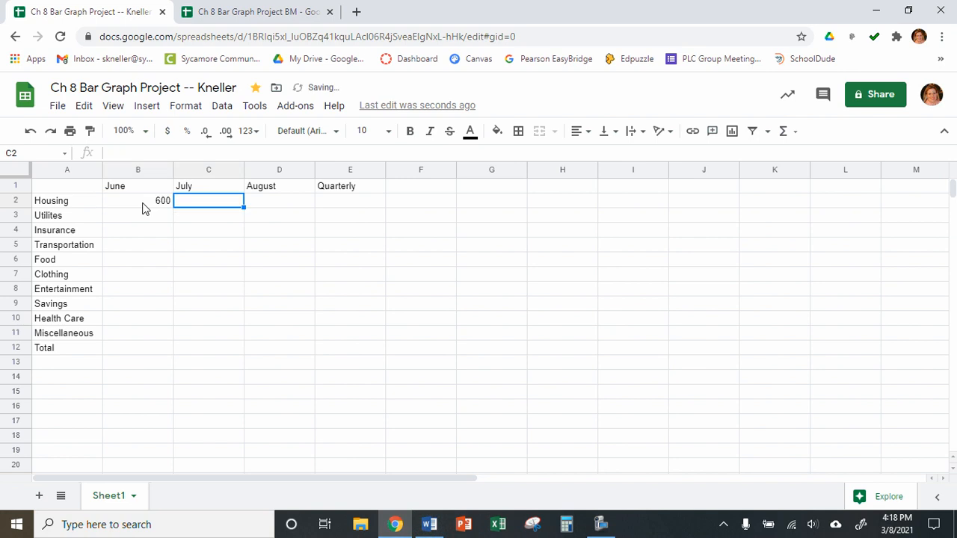
text(699)
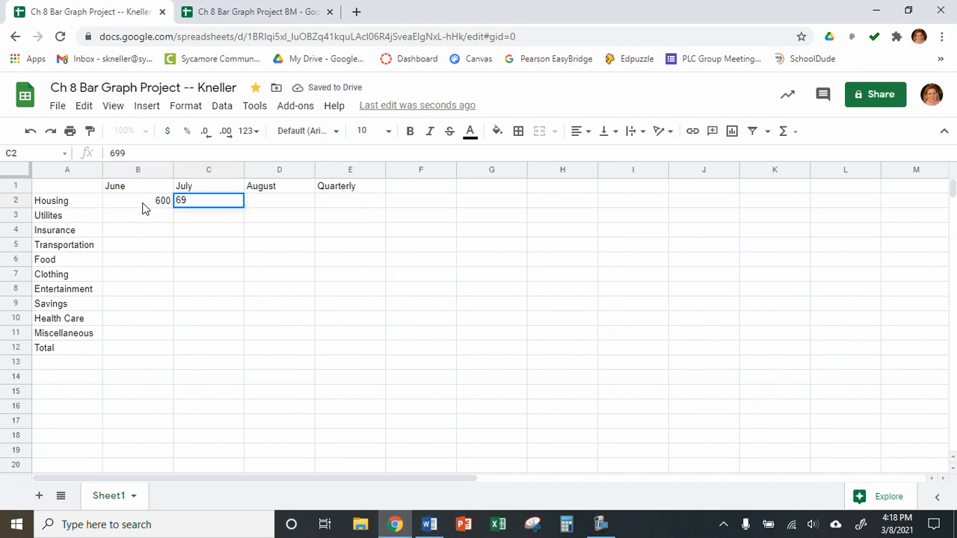
key(BackSpace)
key(BackSpace)
text(00)
key(Tab)
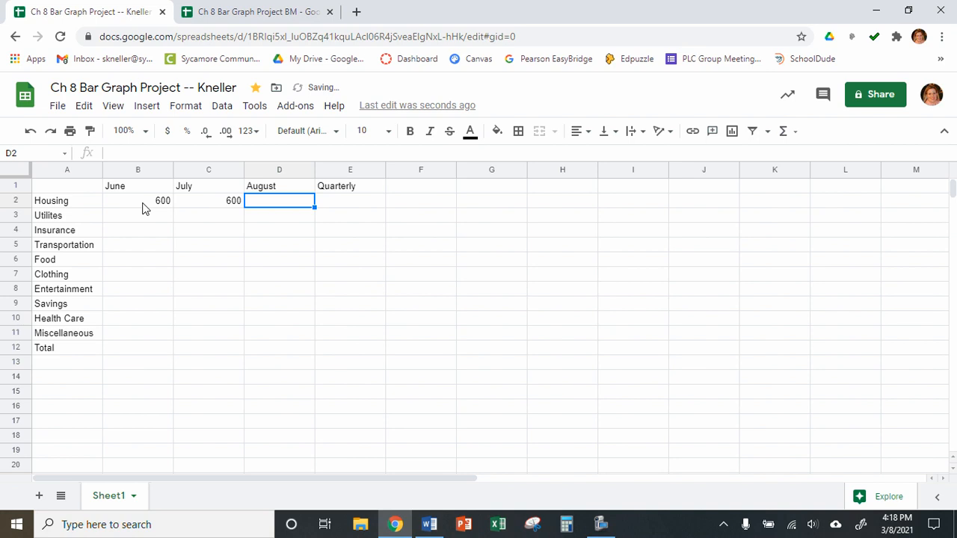
text(699)
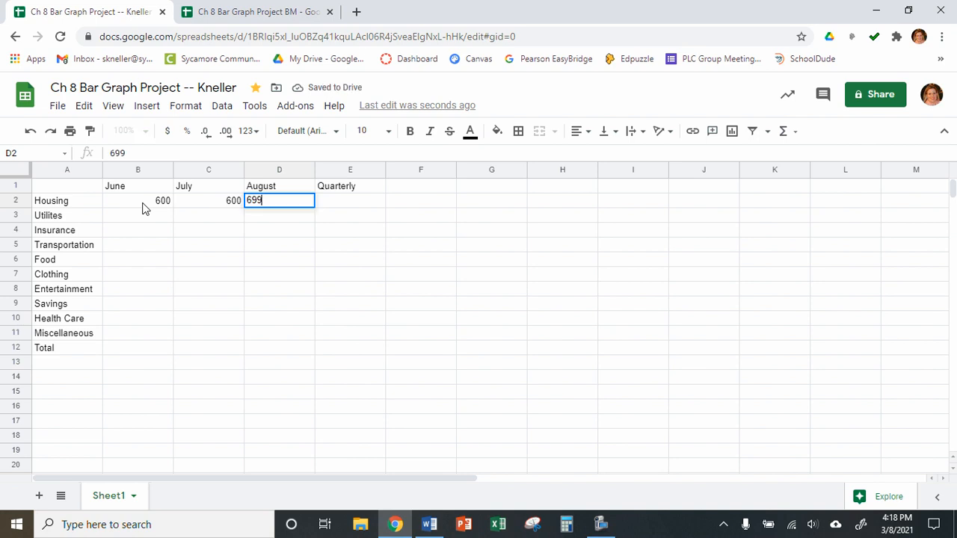
key(BackSpace)
key(BackSpace)
text(00)
key(Tab)
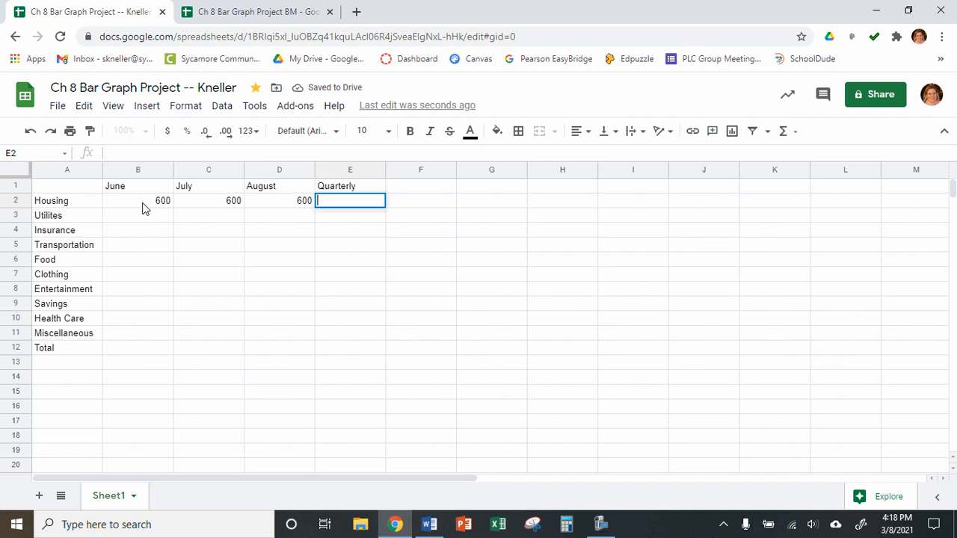
key(Return)
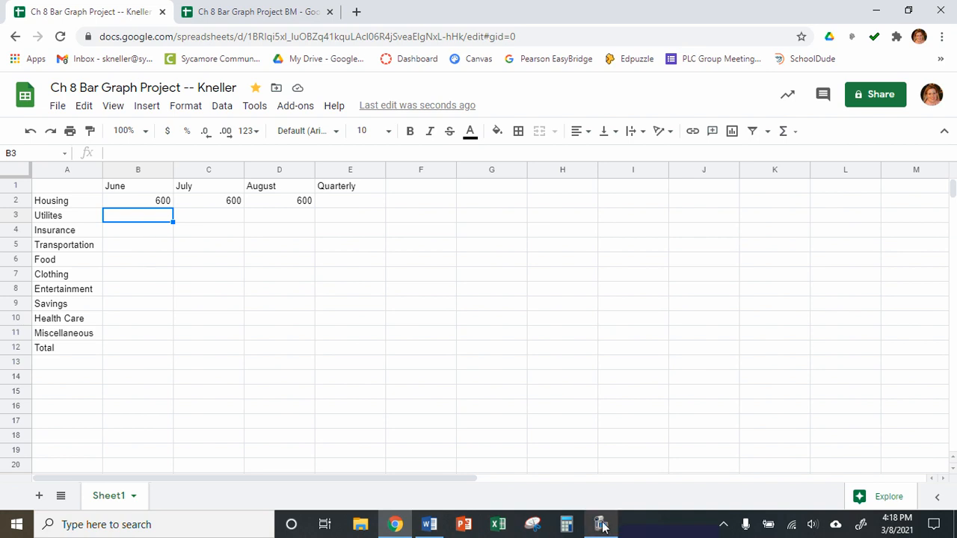
mouse_move(604, 526)
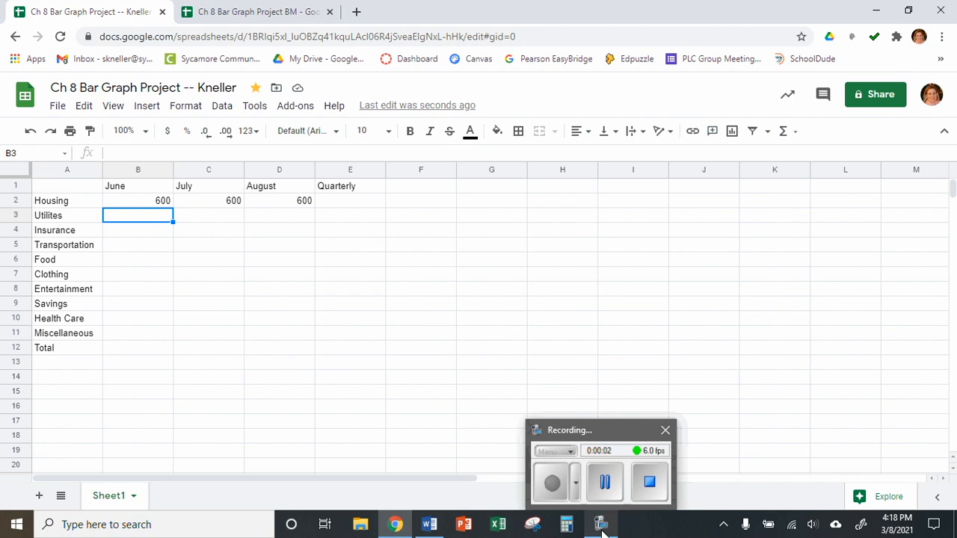
click(611, 502)
click(235, 432)
click(182, 441)
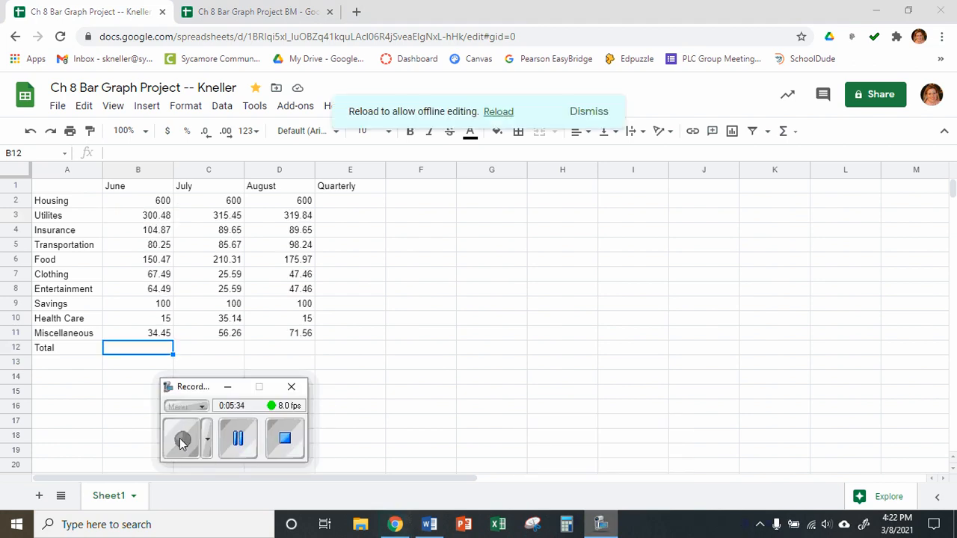
click(228, 387)
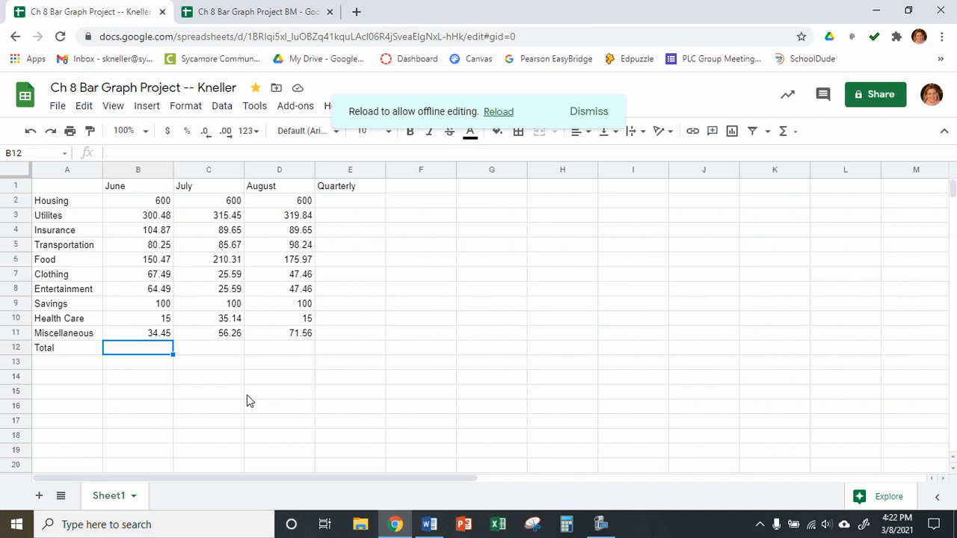
Step: Switch to the Word handout to review the expense table, and dismiss the offline editing notice back in the Chrome spreadsheet
click(430, 526)
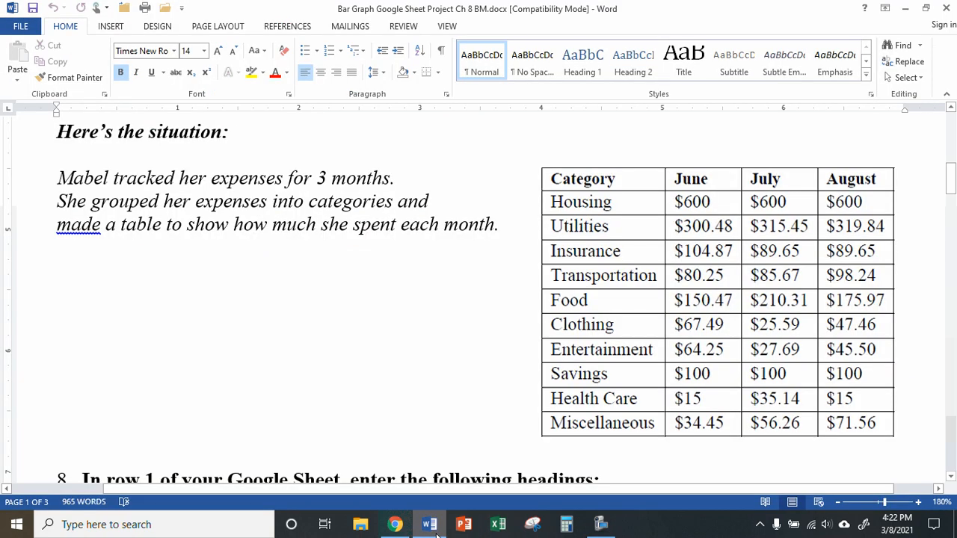
click(398, 526)
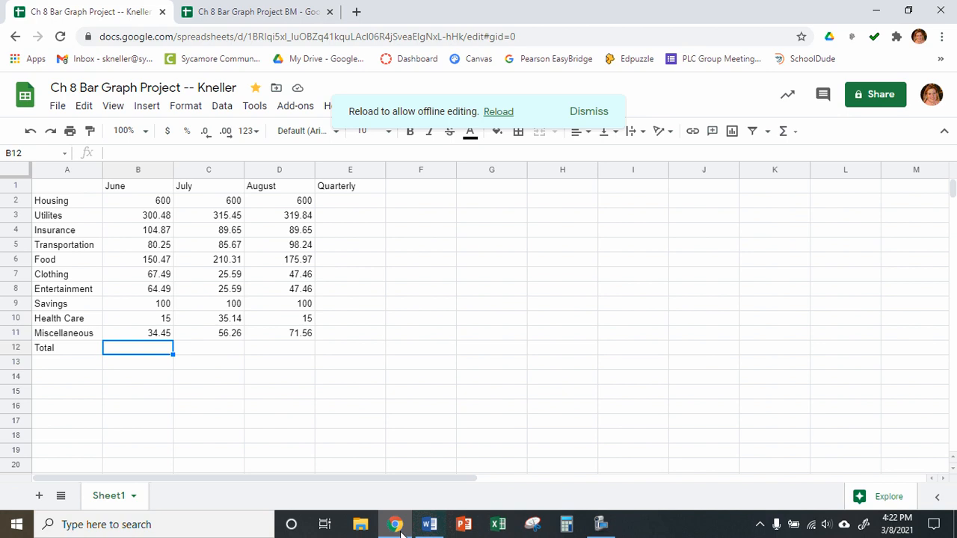
mouse_move(430, 529)
click(589, 112)
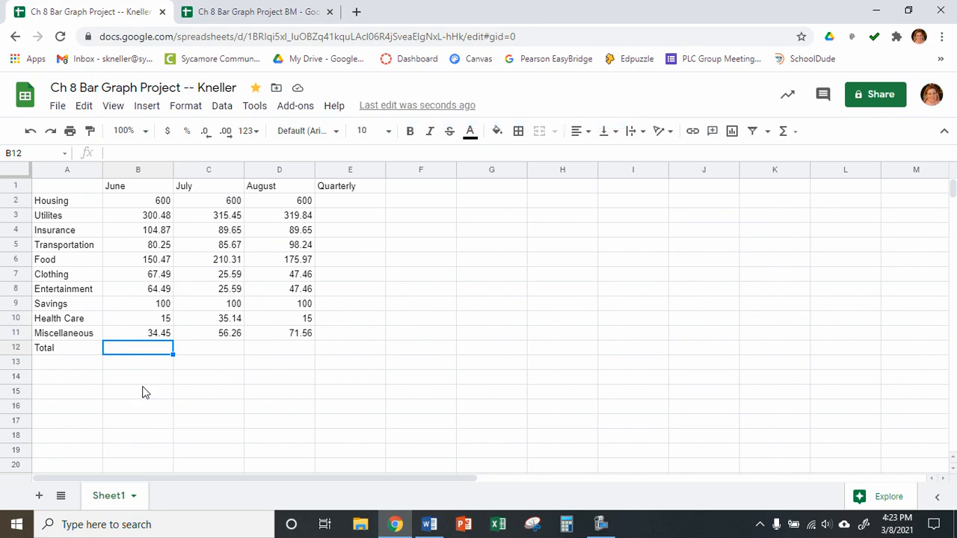
Step: Total the June expenses in cell B12 with the suggested formula =SUM(B2:B11)
click(138, 366)
click(149, 350)
text(=)
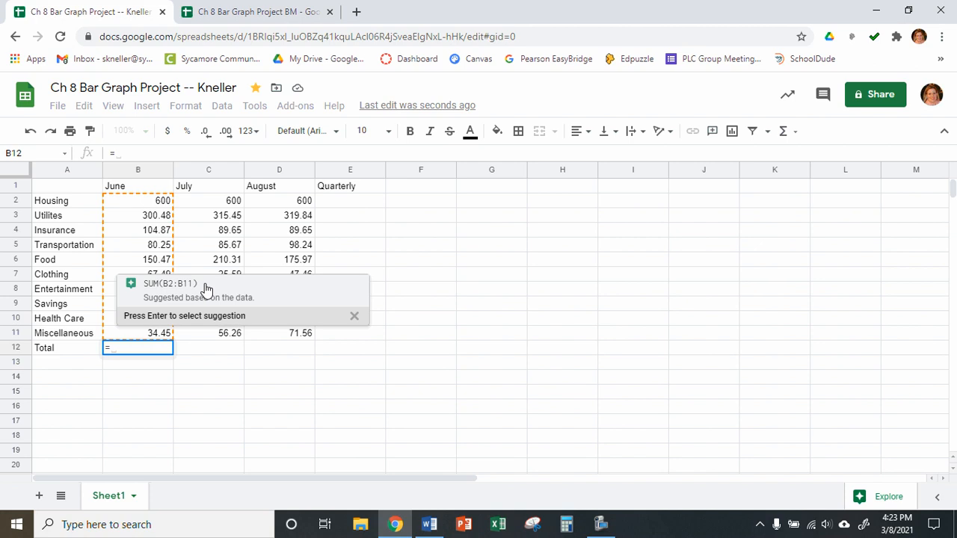
click(207, 289)
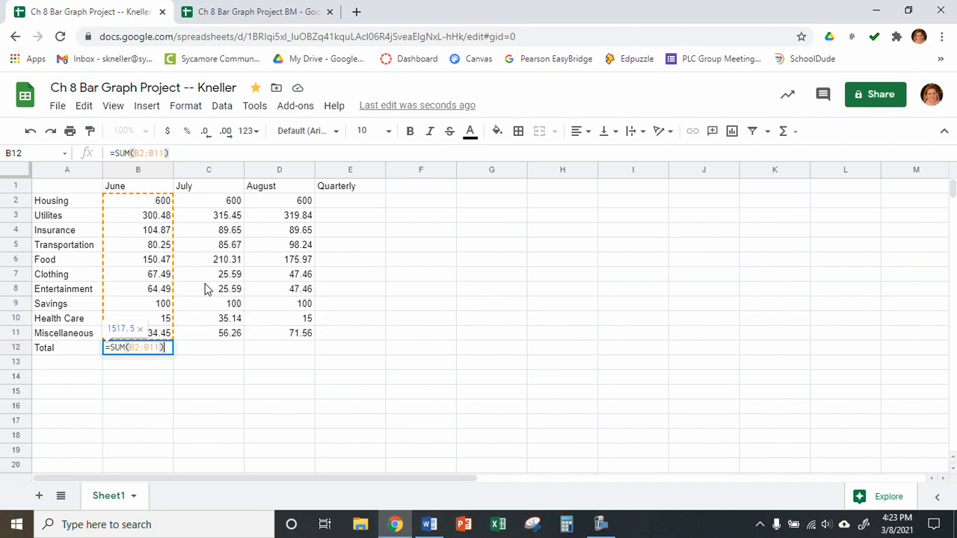
key(Return)
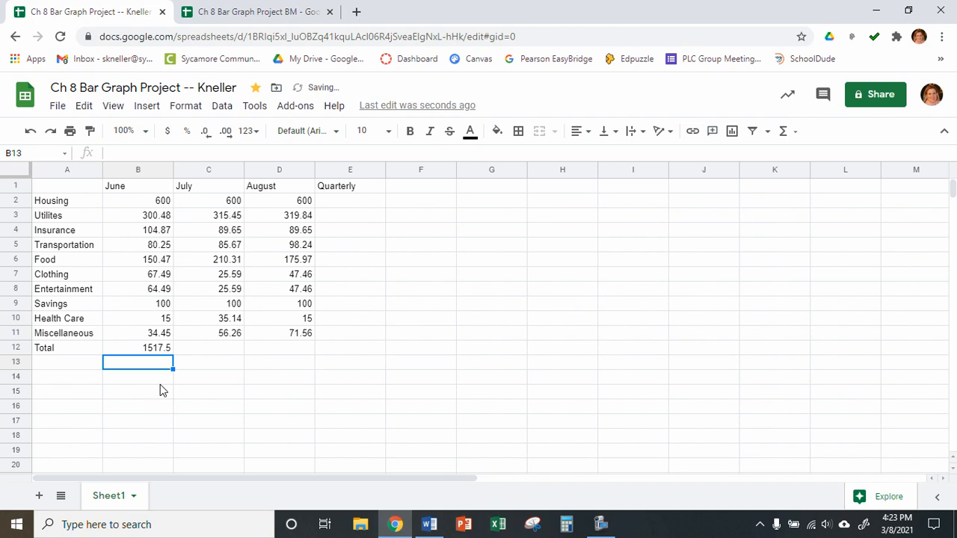
Step: Total the July expenses in cell C12 with the suggested formula =SUM(C2:C11)
click(187, 353)
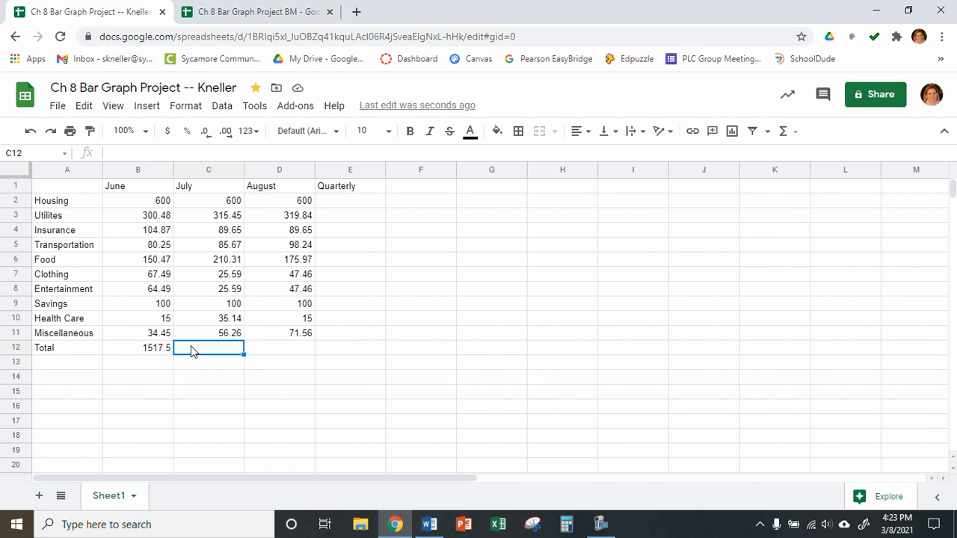
text(=)
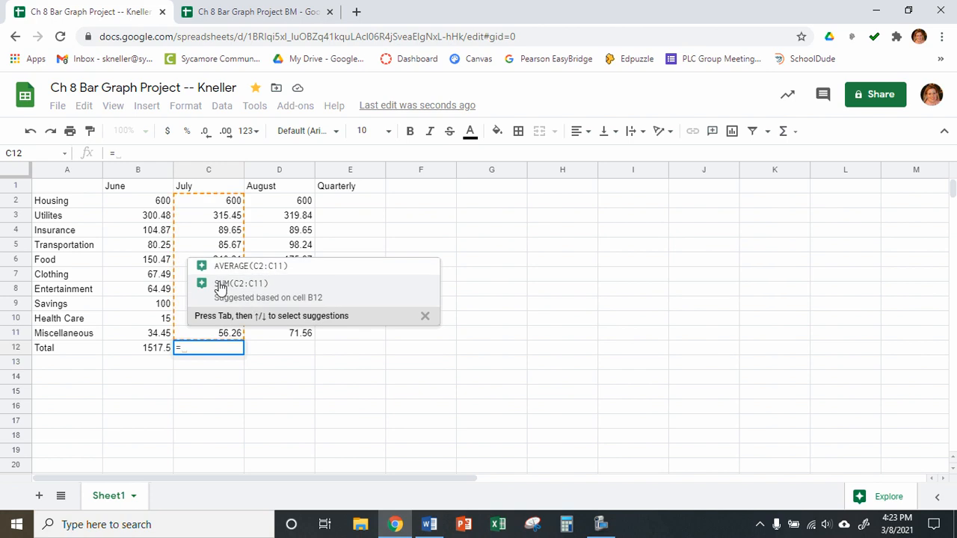
click(221, 286)
key(Return)
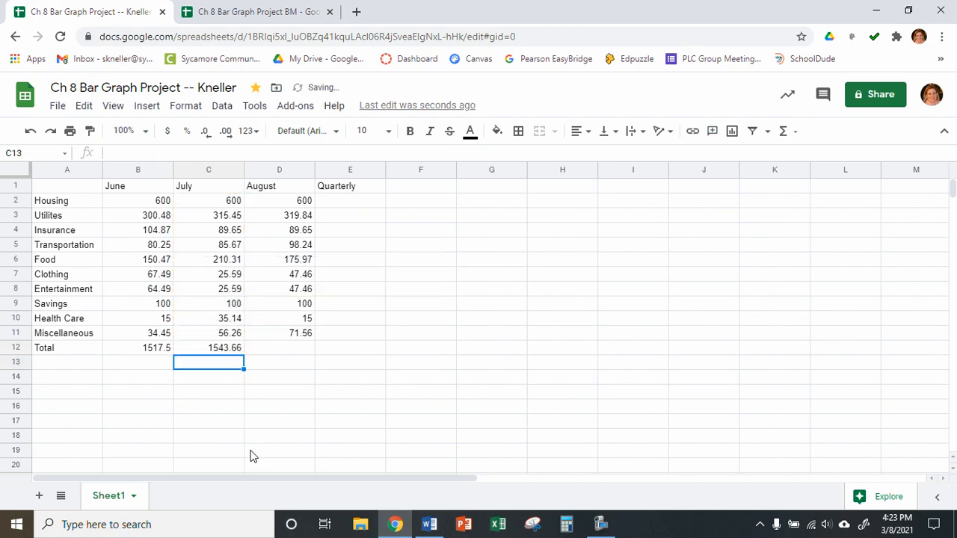
Step: Total the August expenses in cell D12 with the suggested formula =SUM(D2:D11)
click(282, 355)
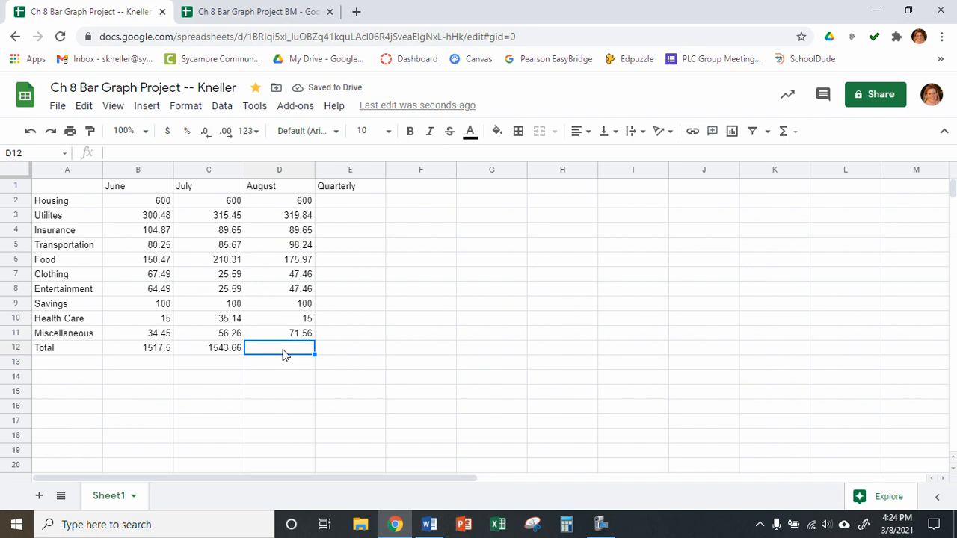
text(=)
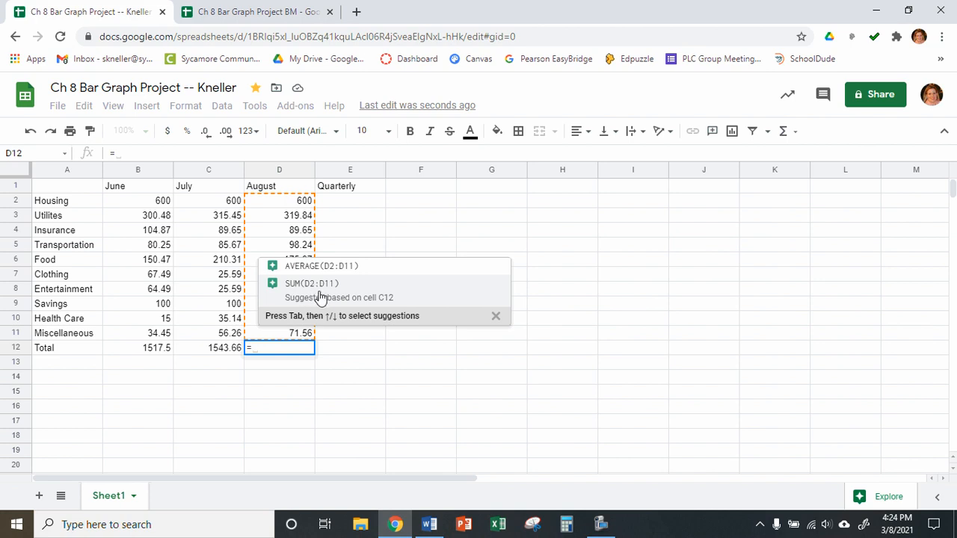
click(370, 298)
key(Return)
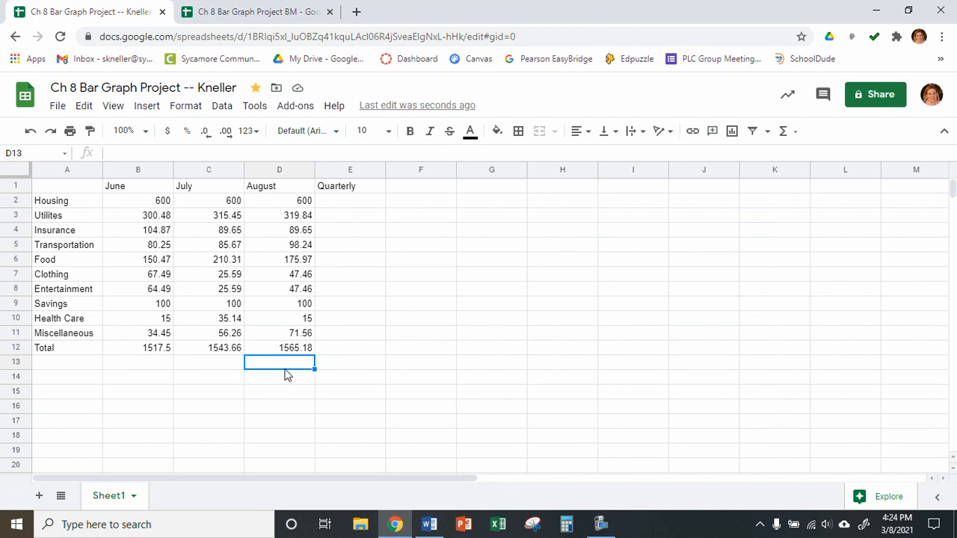
click(341, 204)
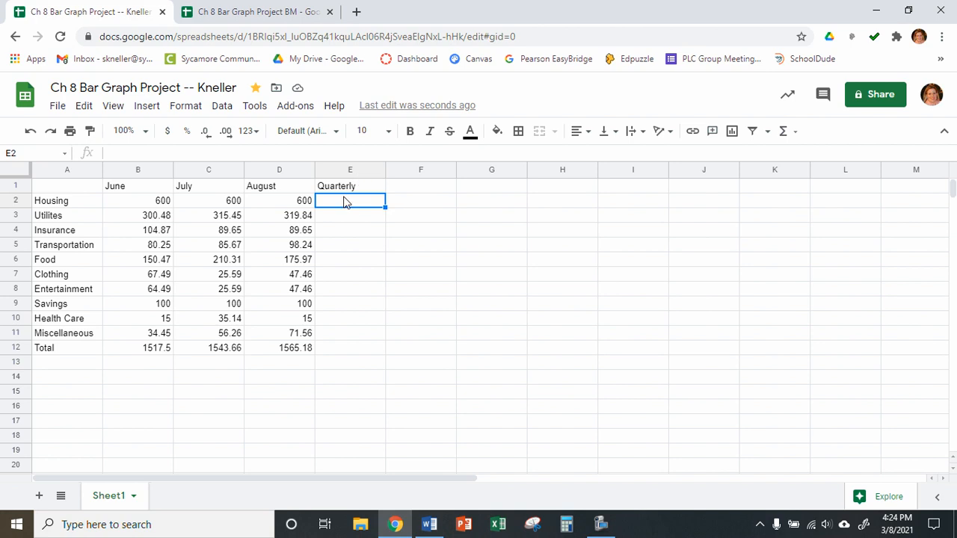
text(=)
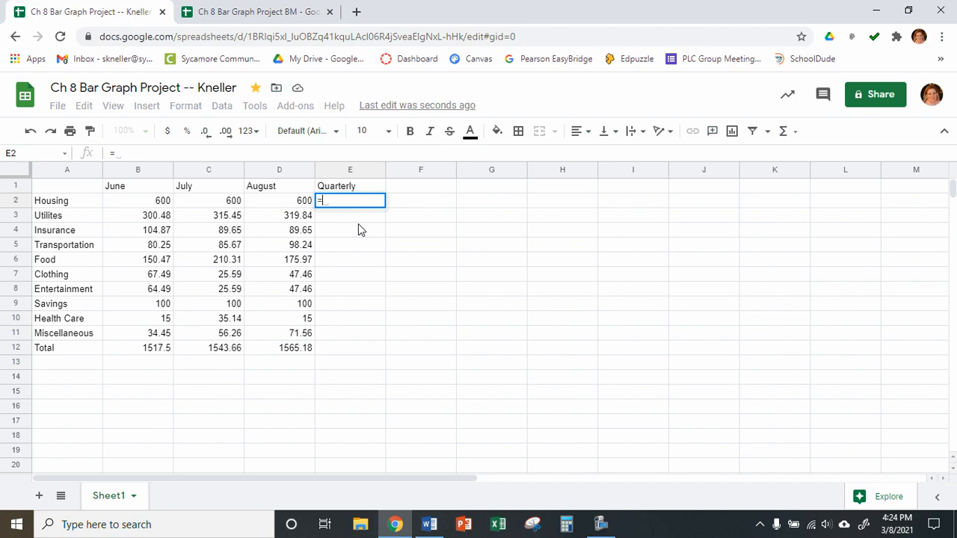
text(S)
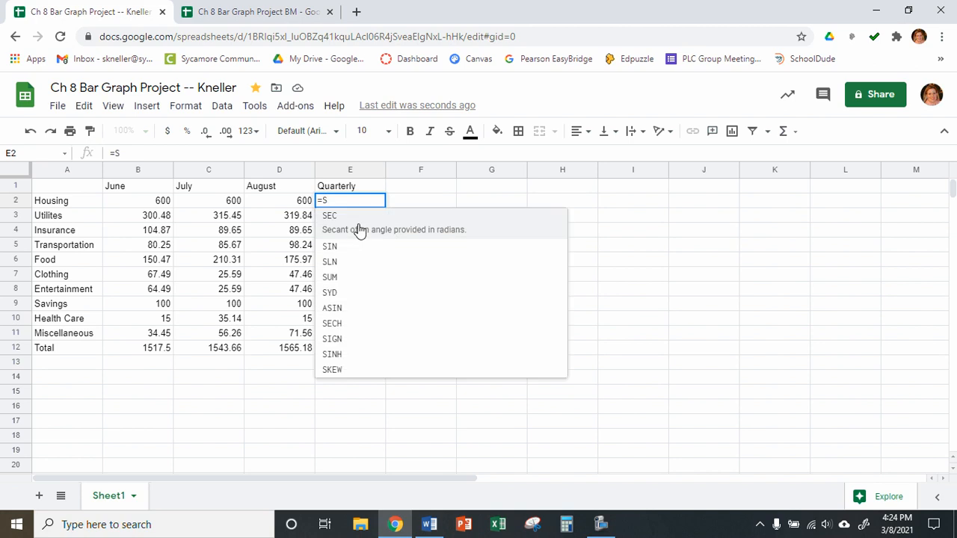
text(UM)
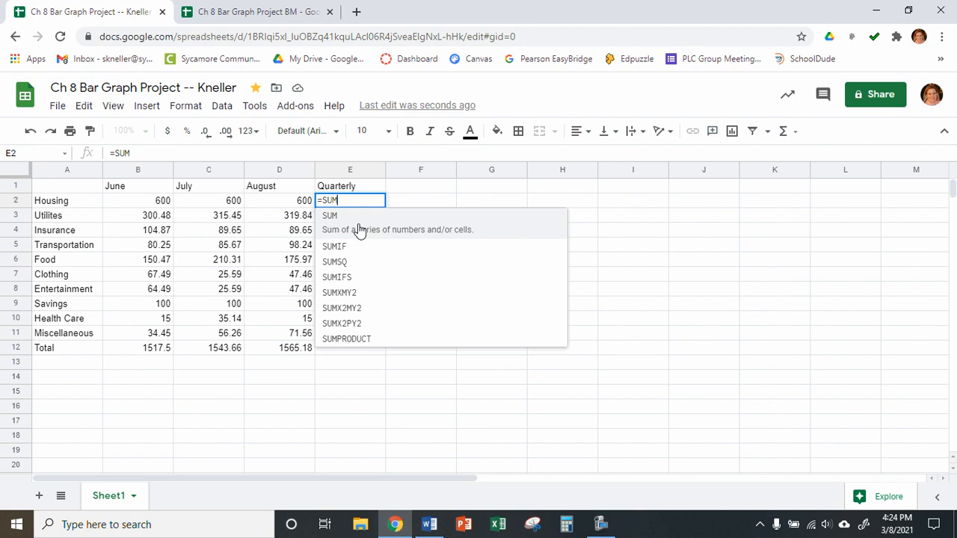
text(()
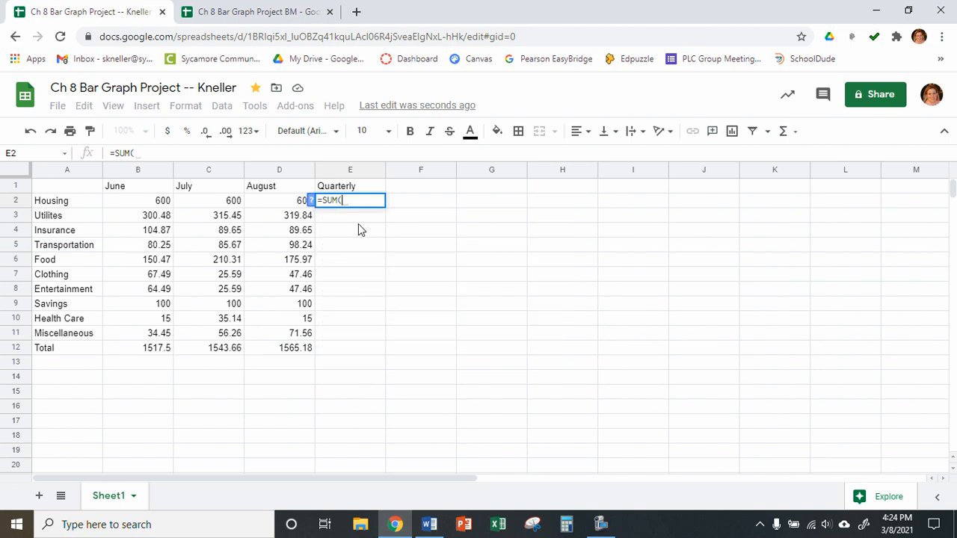
click(147, 203)
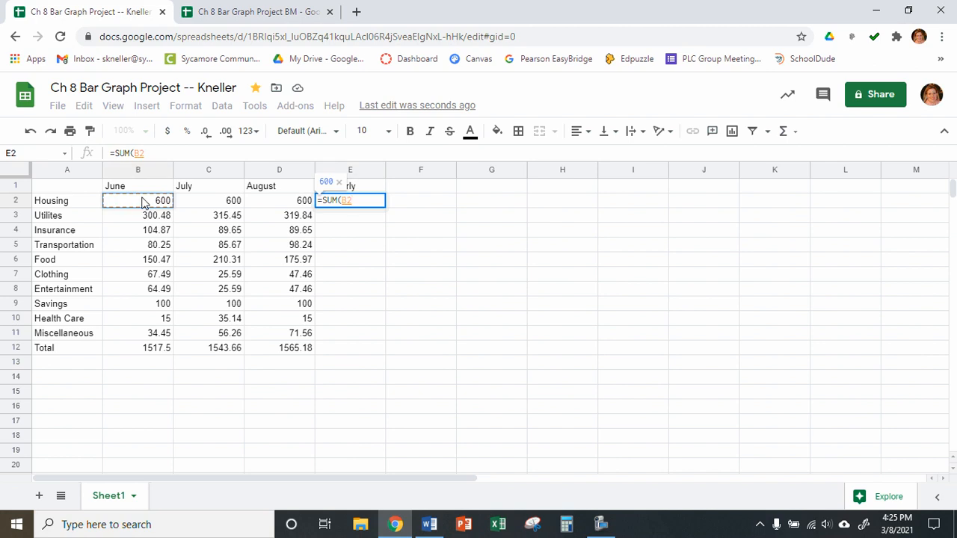
click(275, 208)
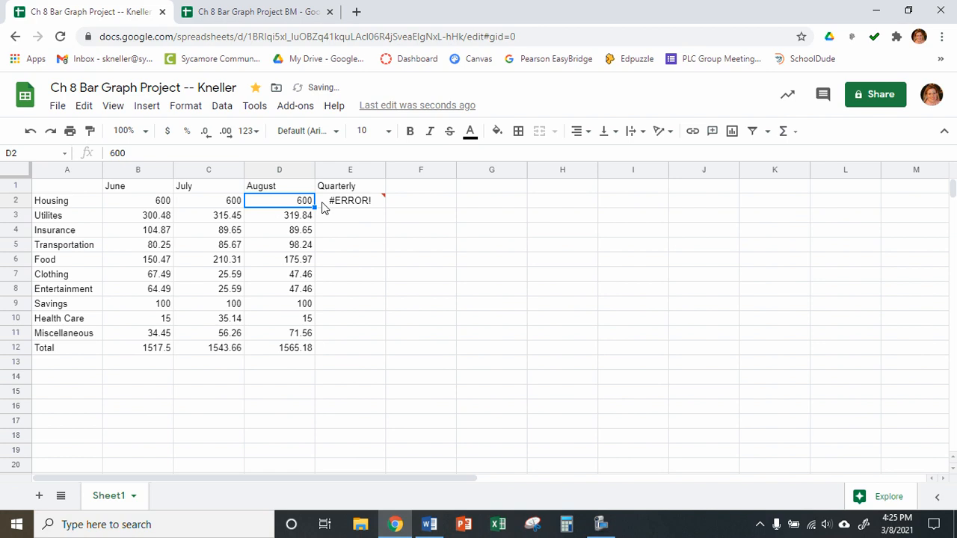
click(331, 203)
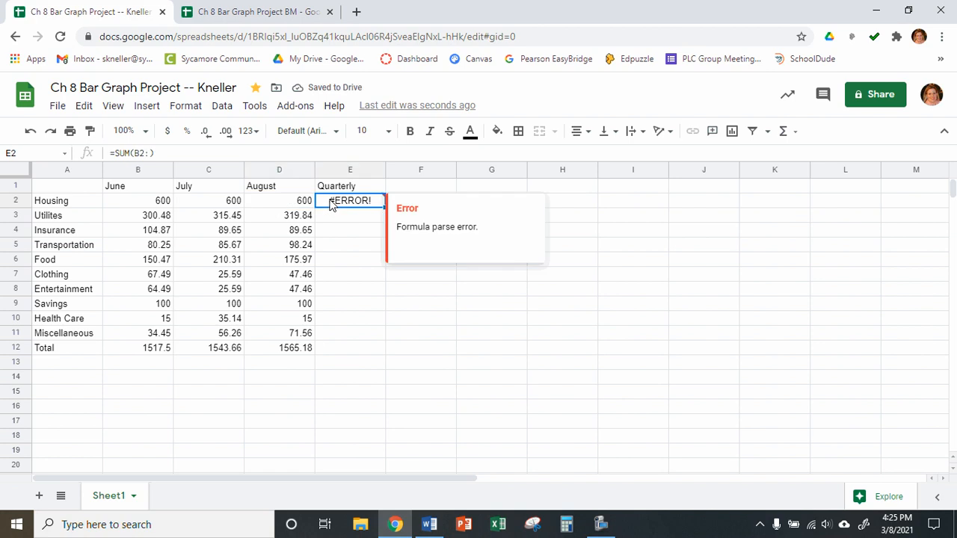
key(Delete)
click(331, 216)
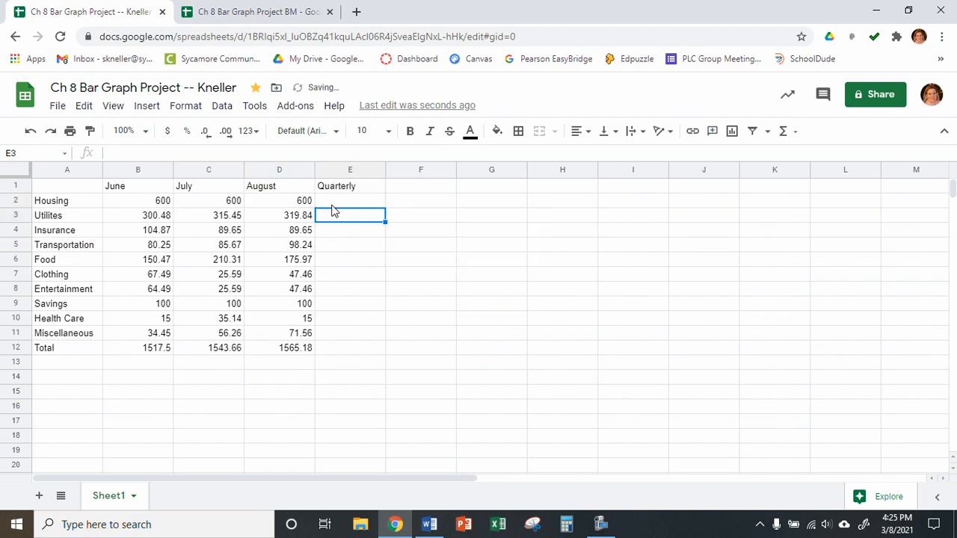
Step: Enter =SUM(B2:D2) in cell E2 to calculate the quarterly Housing total
click(333, 206)
text(=)
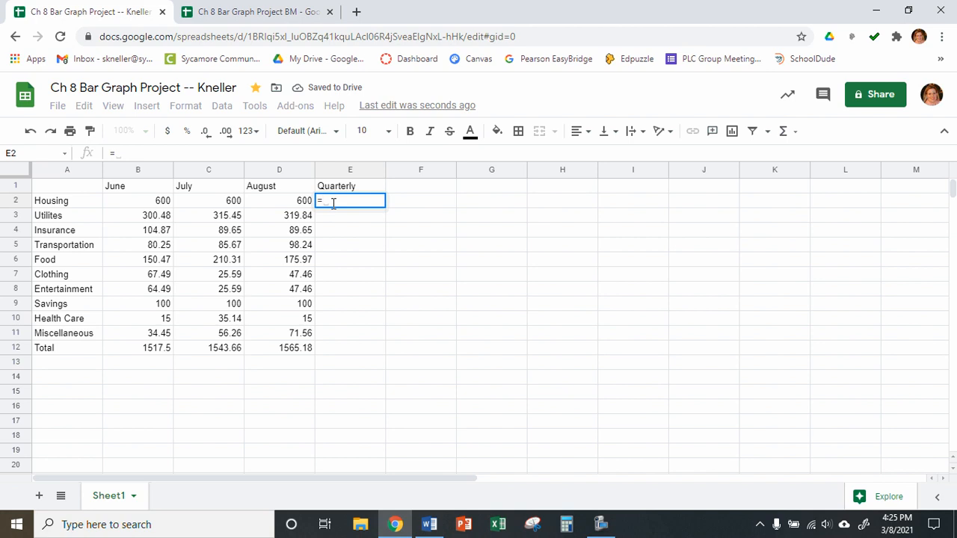
text(SUM()
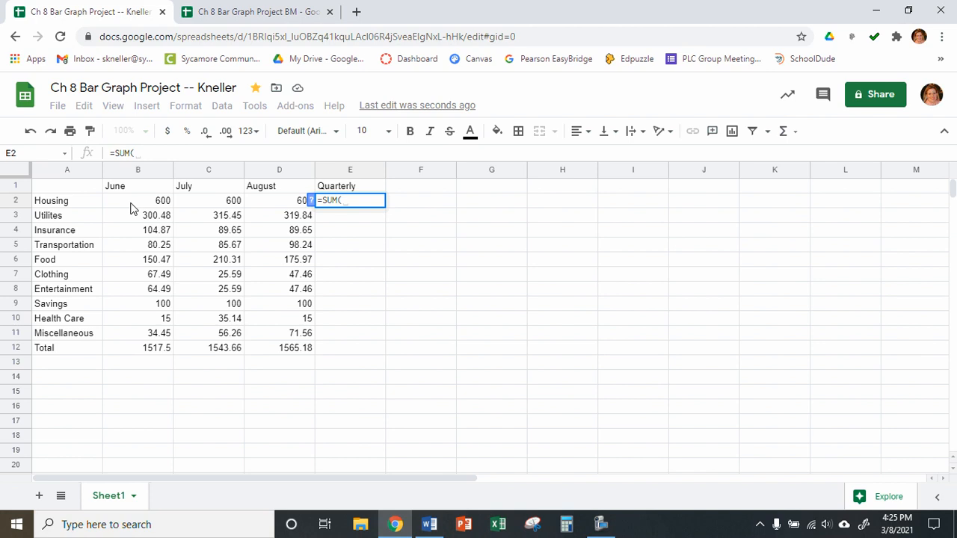
text(B)
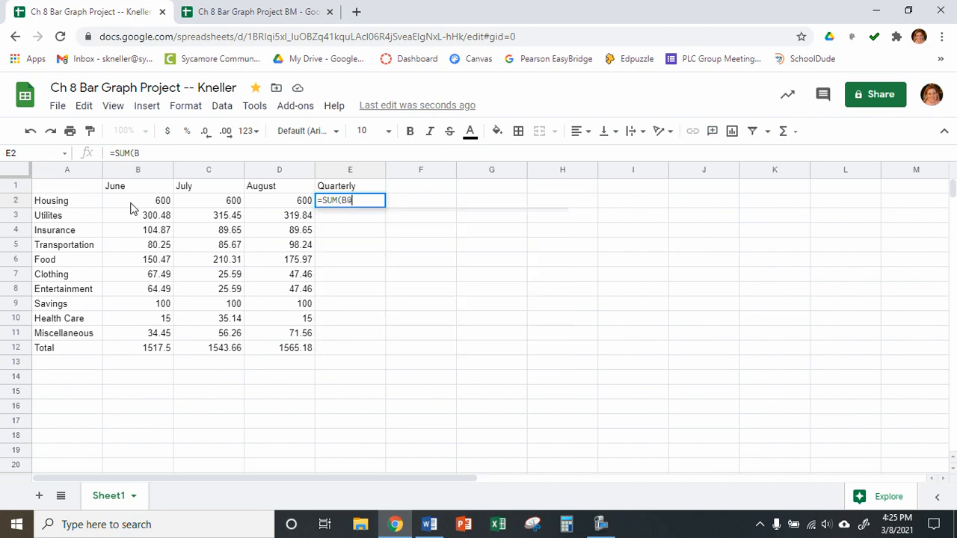
text(2)
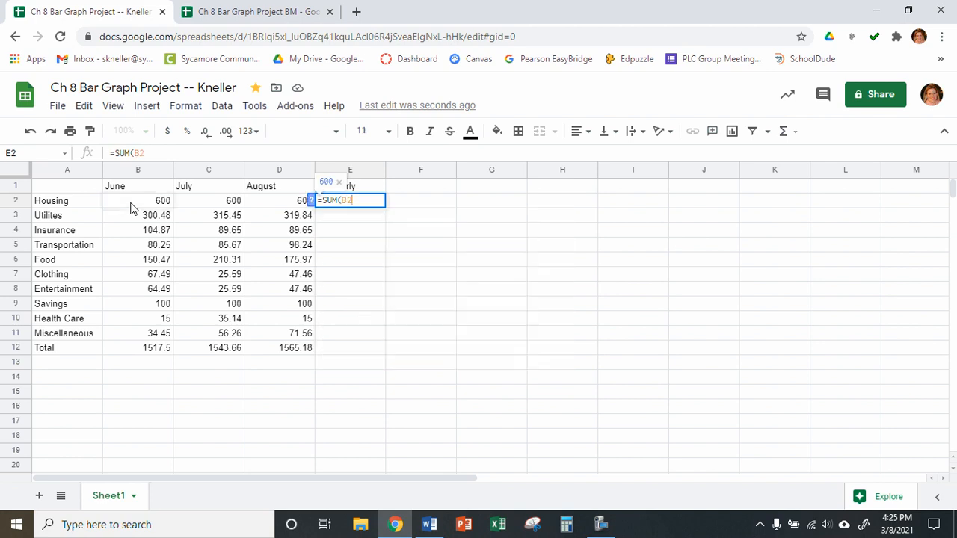
text(:)
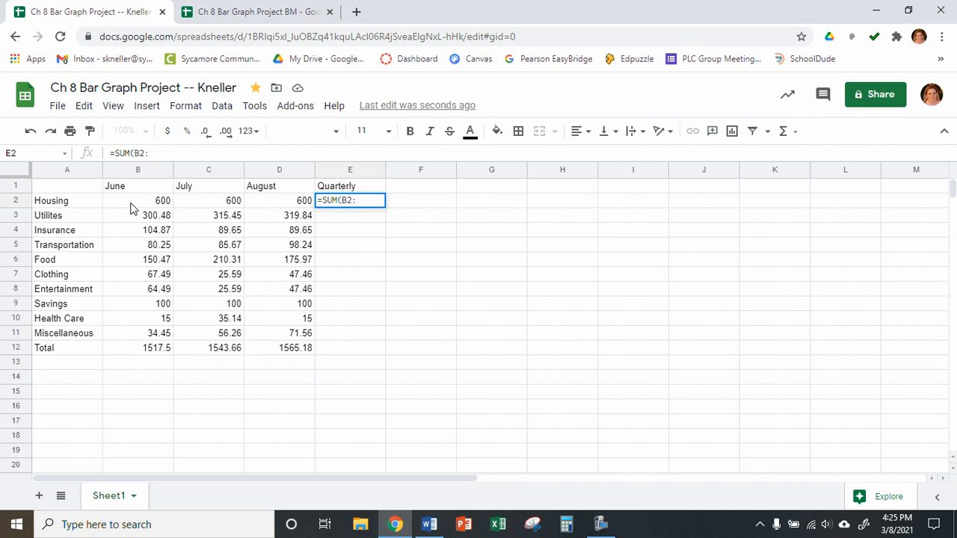
text(D2)
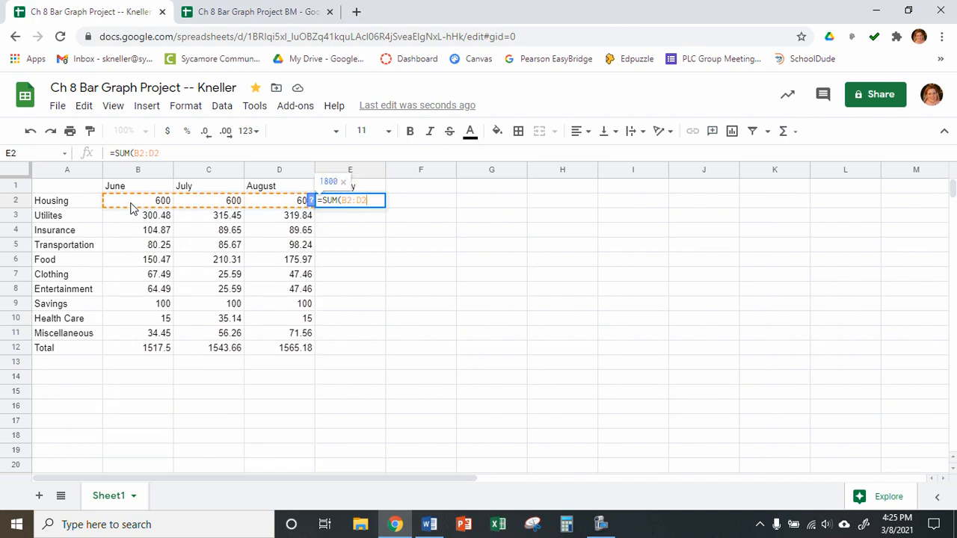
text())
key(Return)
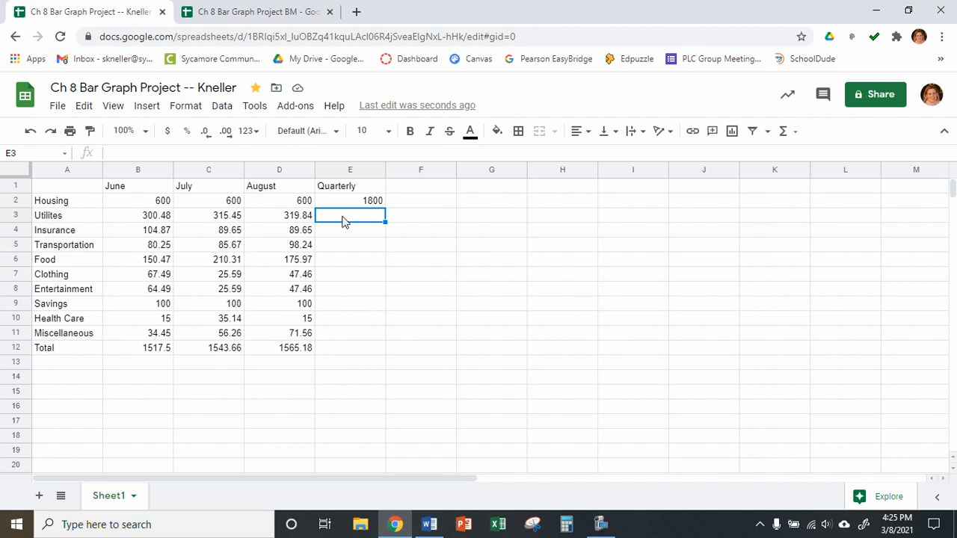
Step: Enter =SUM(B3:D3) in cell E3 to calculate the quarterly Utilities total
text(=)
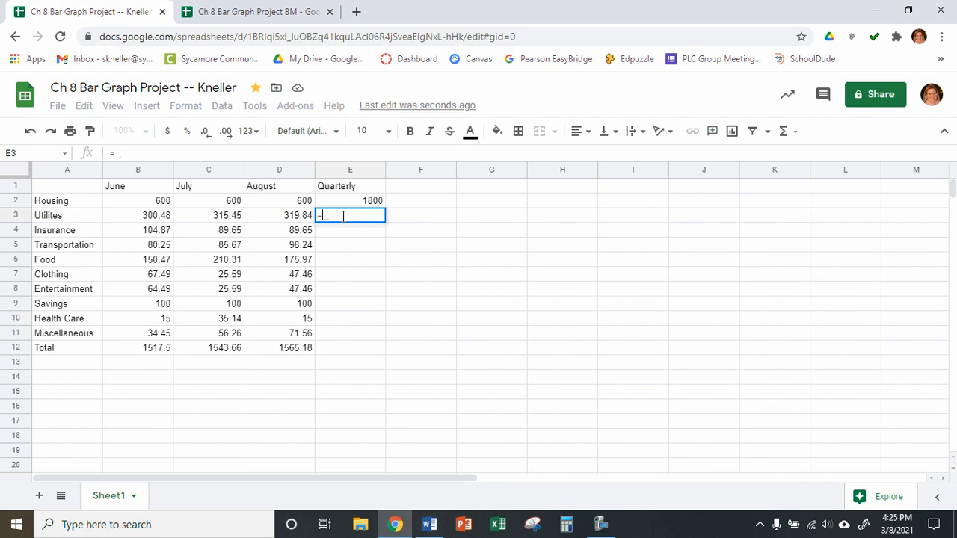
text(SU)
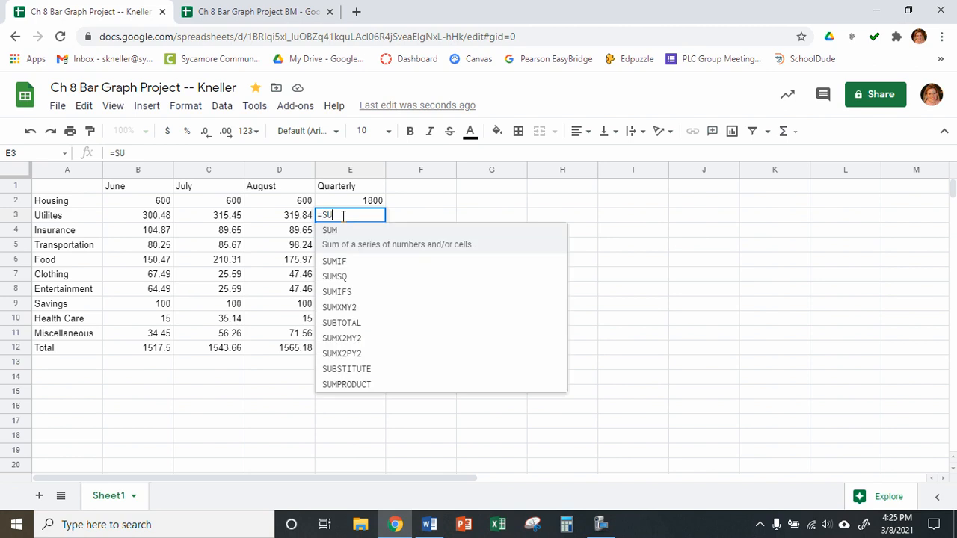
text(M()
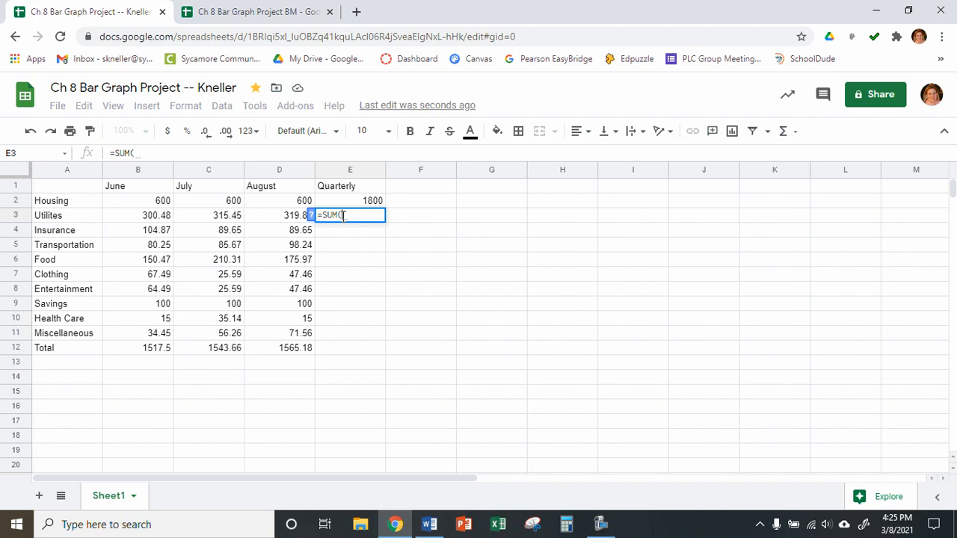
text(B3:)
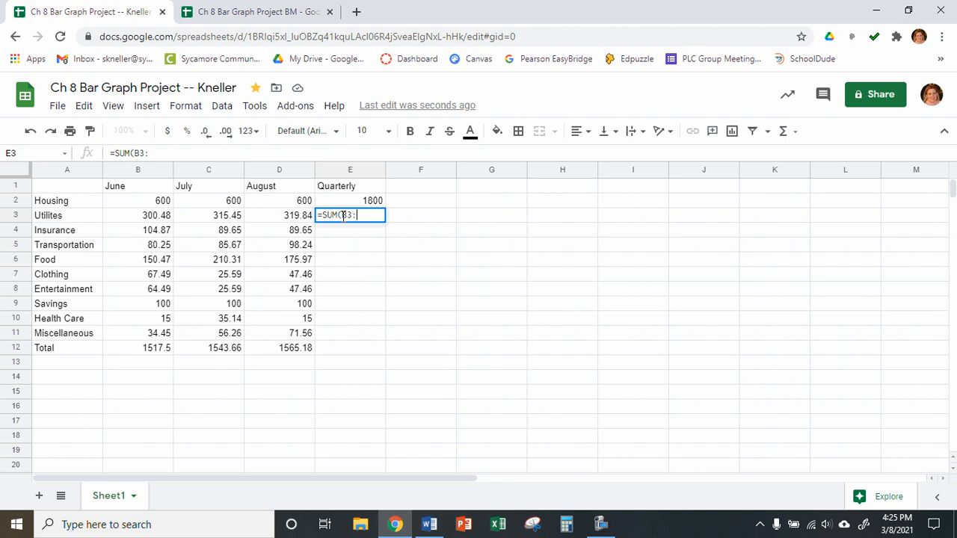
text(D3))
key(Return)
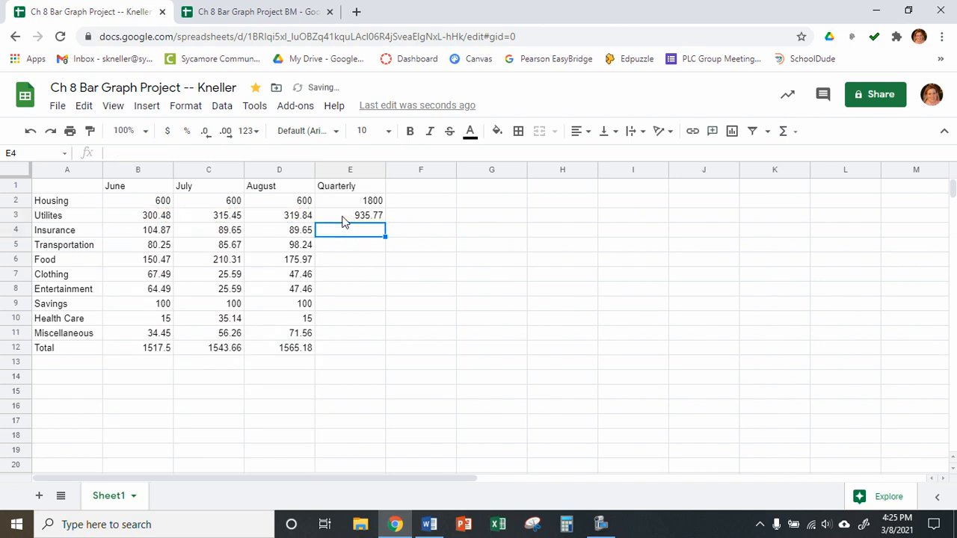
Step: Fill the quarterly sum formula from cell E3 down through cell E12
click(343, 221)
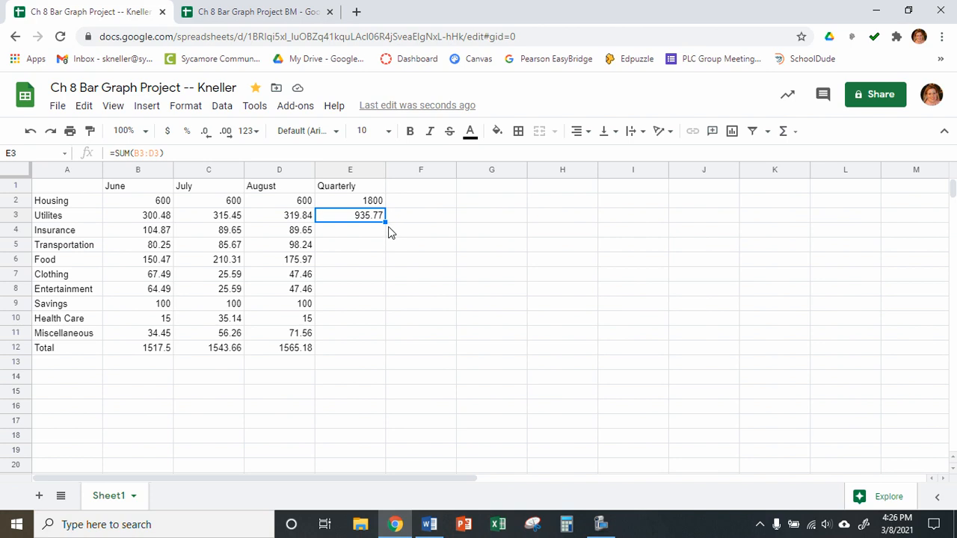
drag(386, 221, 381, 348)
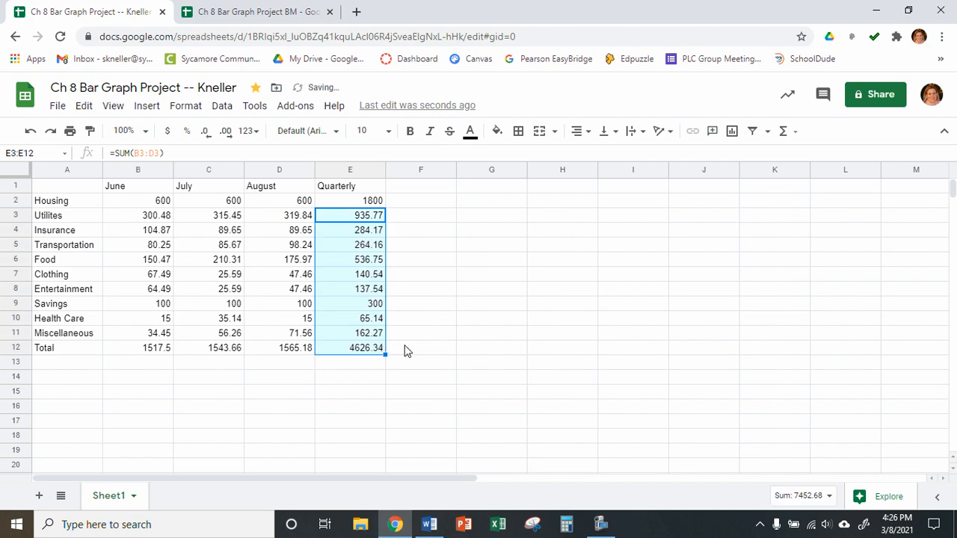
click(403, 351)
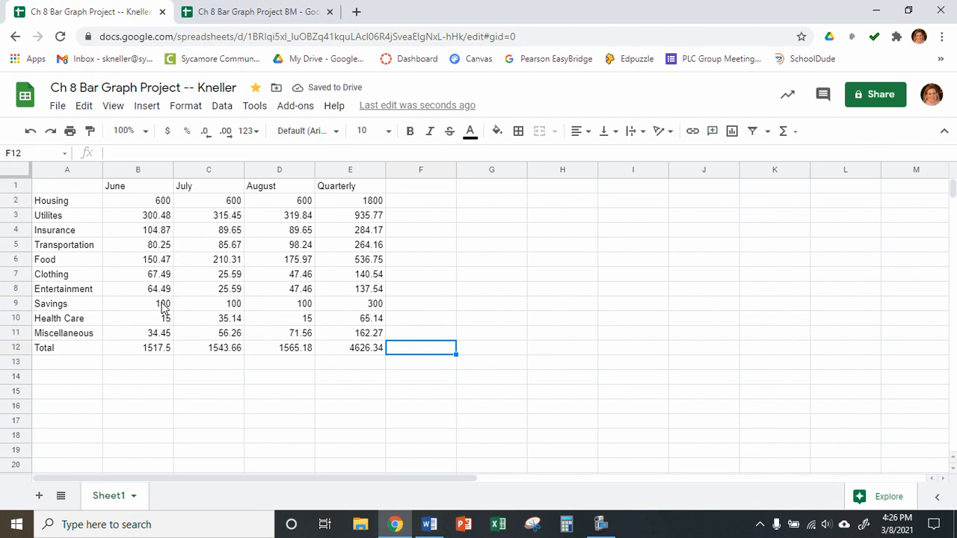
Step: Check the Savings amounts for each month and the filled quarterly formulas for Savings and Health Care
drag(140, 298, 141, 295)
click(120, 306)
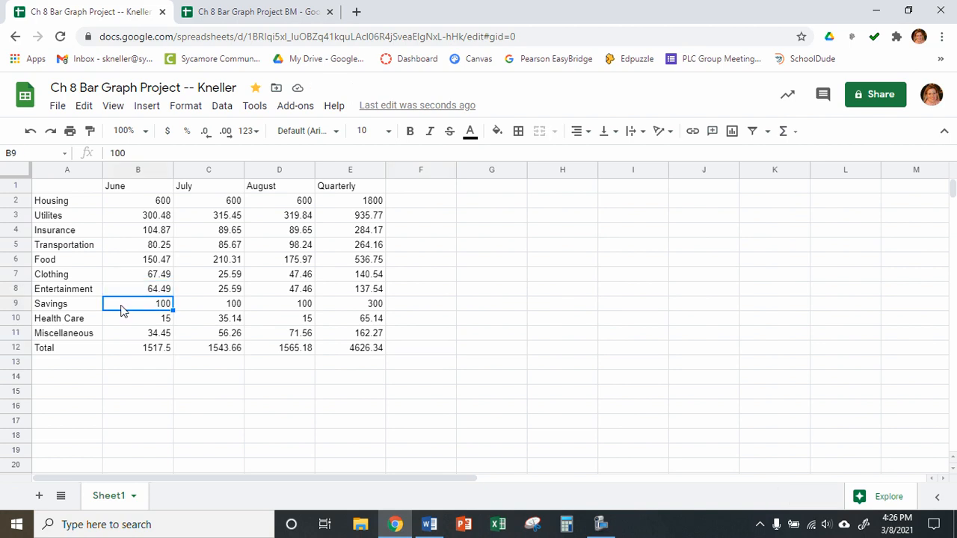
click(194, 306)
click(272, 307)
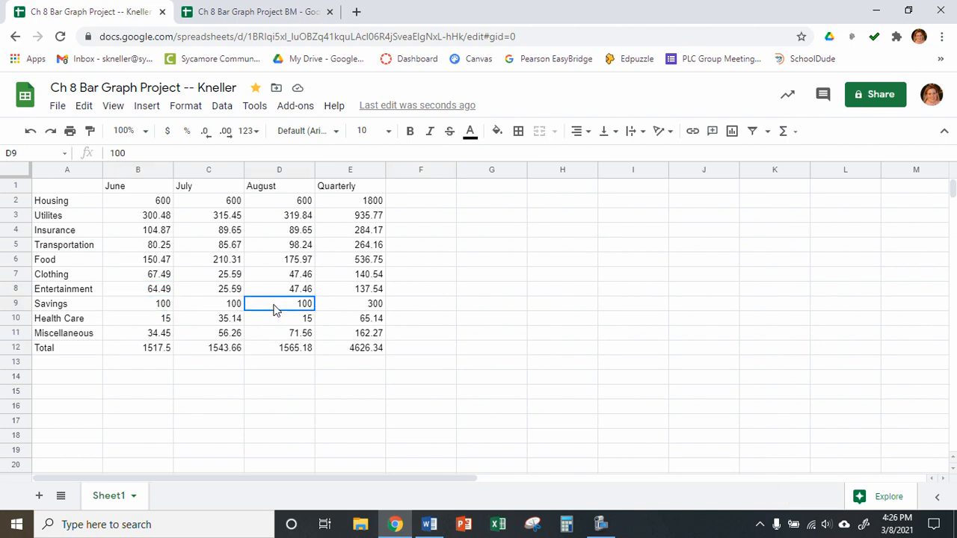
click(350, 308)
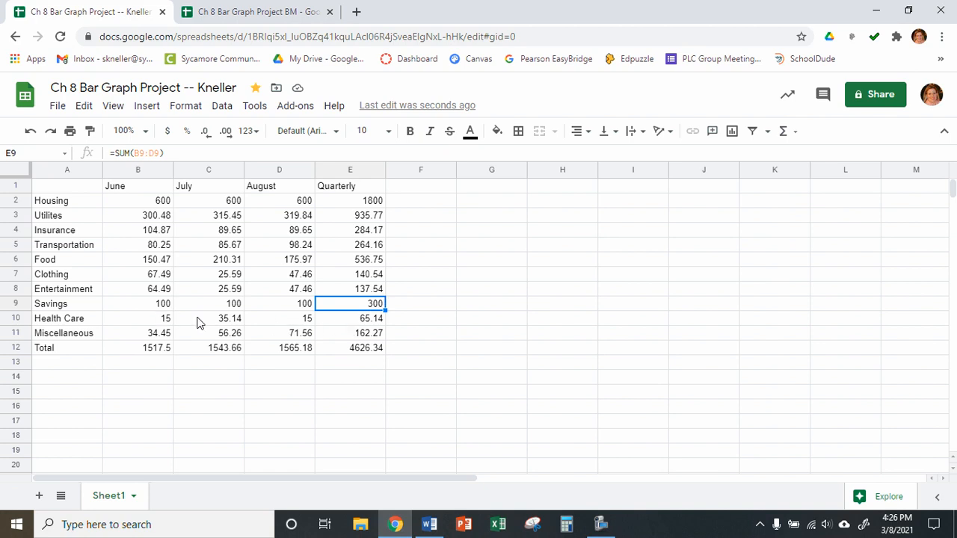
click(357, 320)
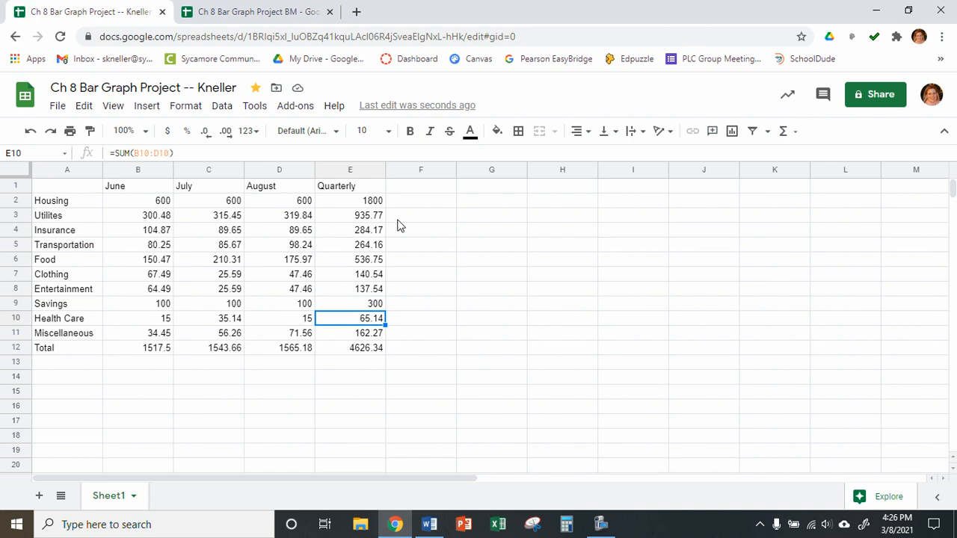
click(404, 354)
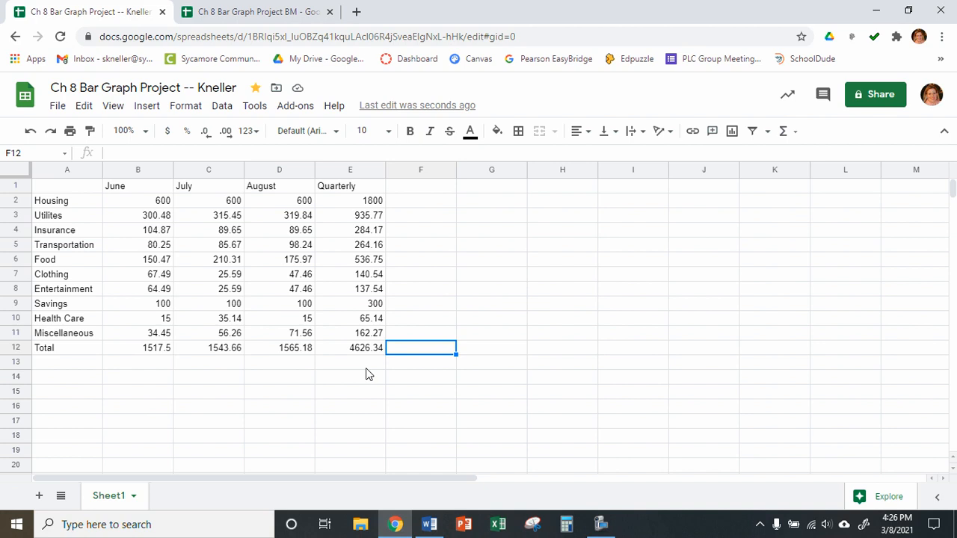
Step: Switch to the Word handout and read the item 13 instructions for making a bar graph from the data
click(429, 523)
scroll(389, 314, down, 1)
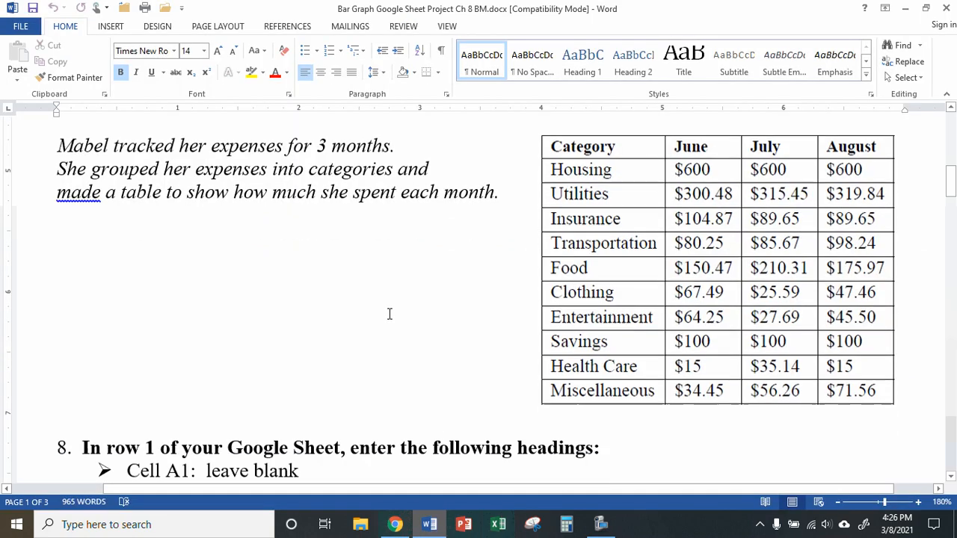
scroll(388, 314, down, 10)
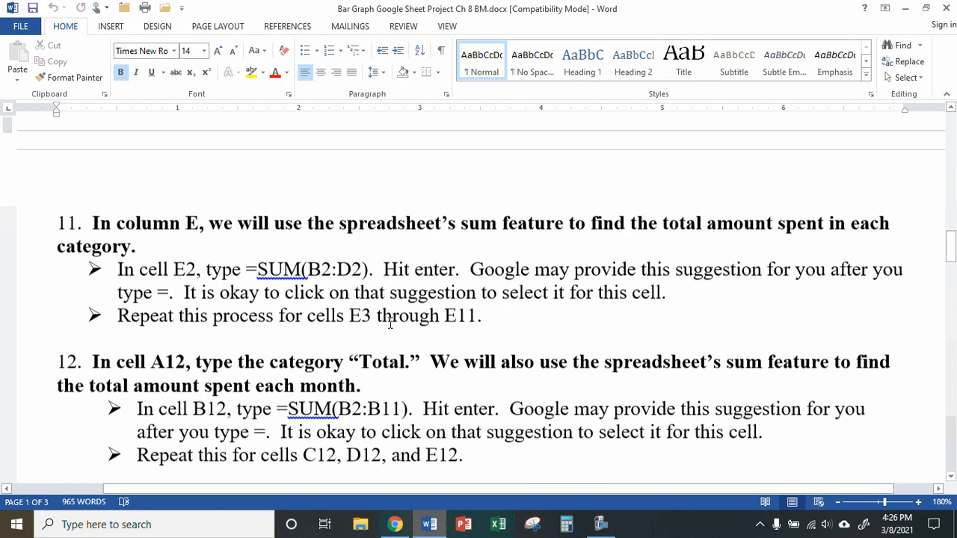
scroll(390, 323, down, 5)
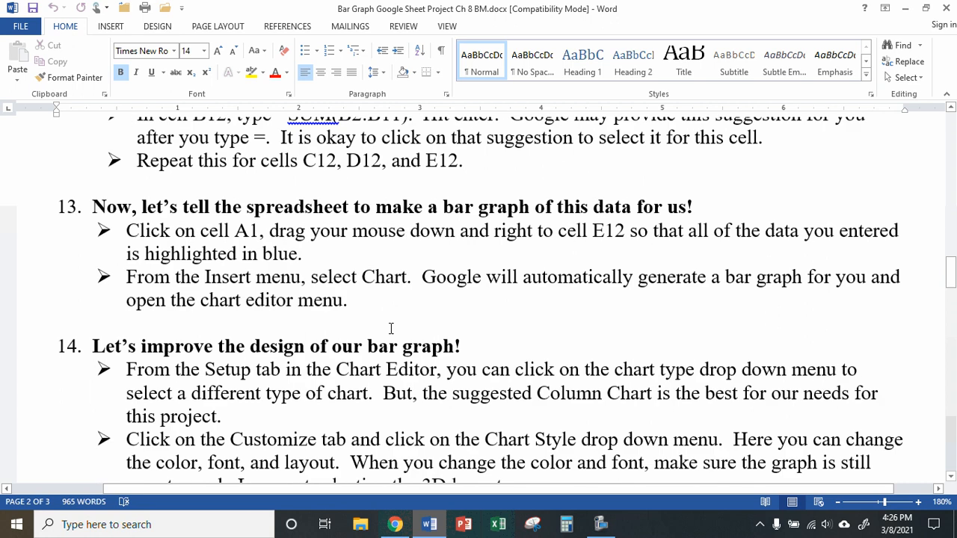
scroll(390, 329, down, 1)
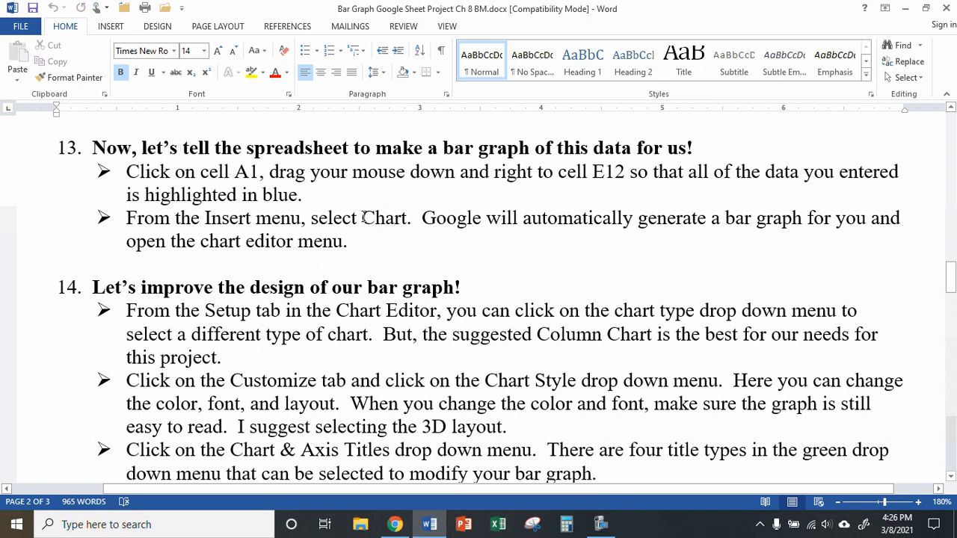
drag(127, 217, 405, 219)
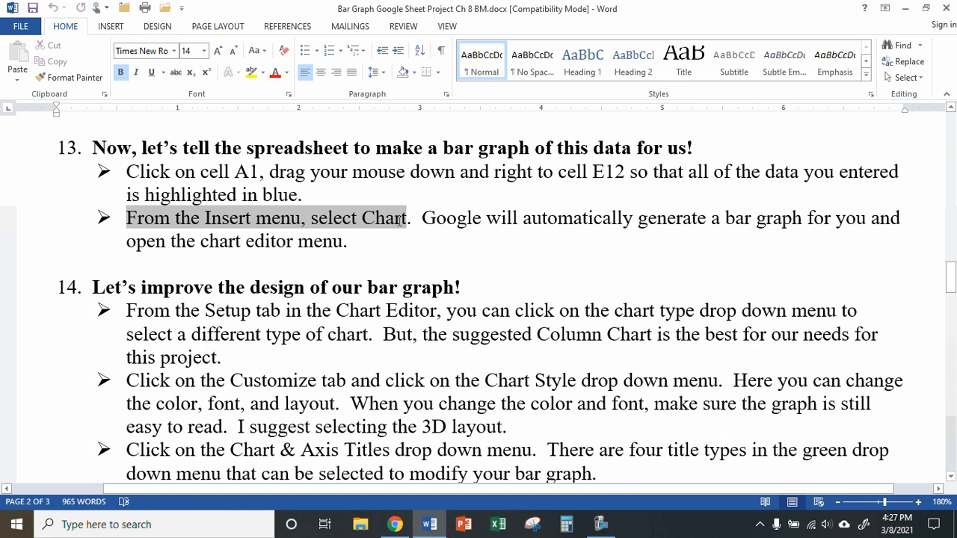
click(391, 239)
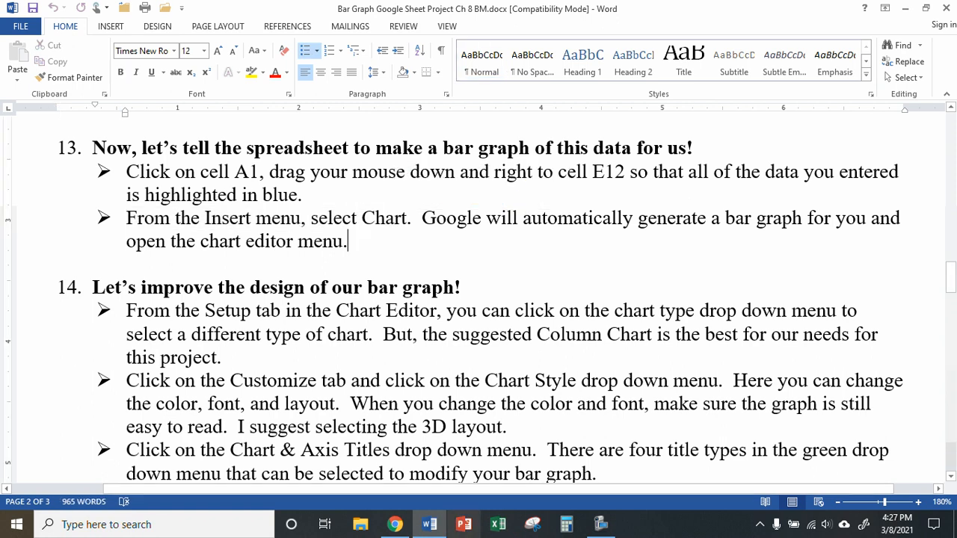
Step: Switch back to the Google Sheet and sort the range A2:E11 by column A from A to Z, leaving out the Total row
click(394, 524)
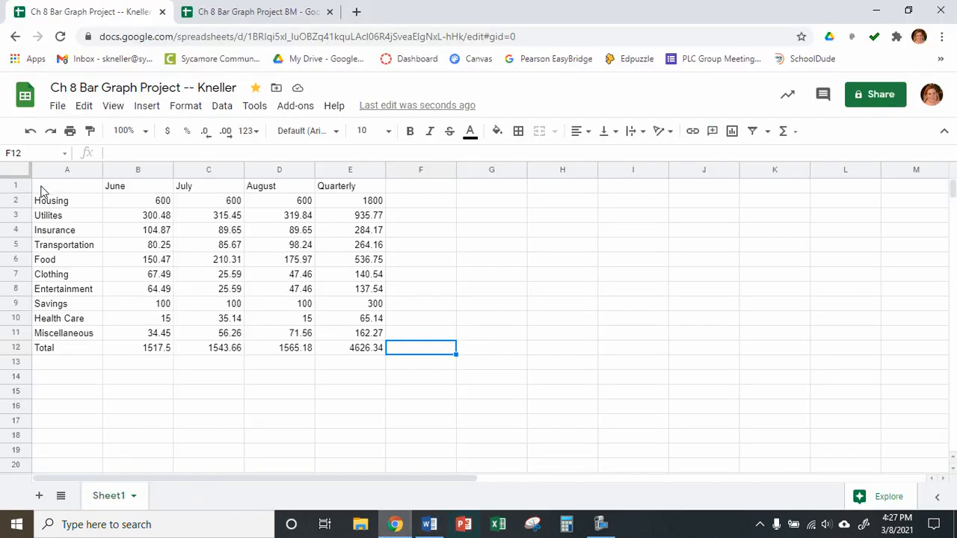
click(85, 203)
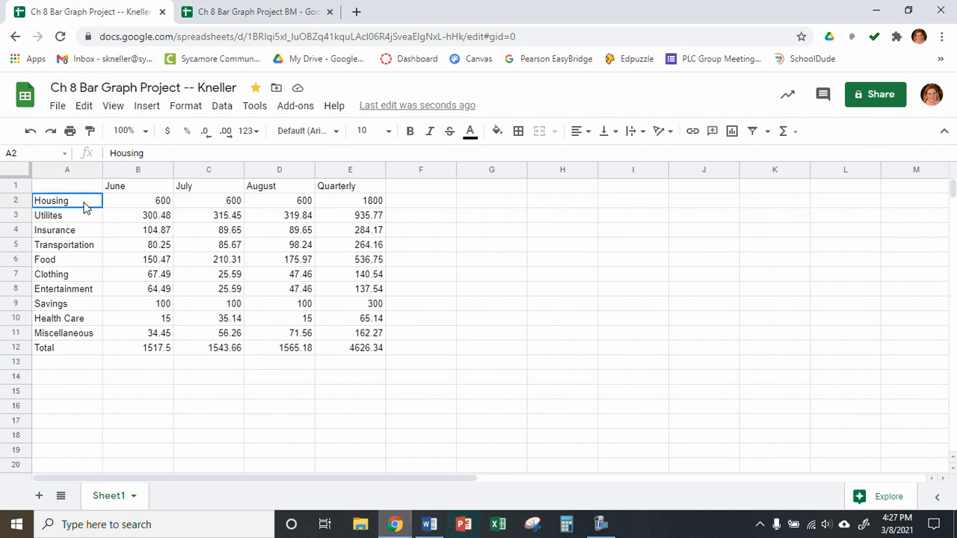
drag(85, 204, 335, 342)
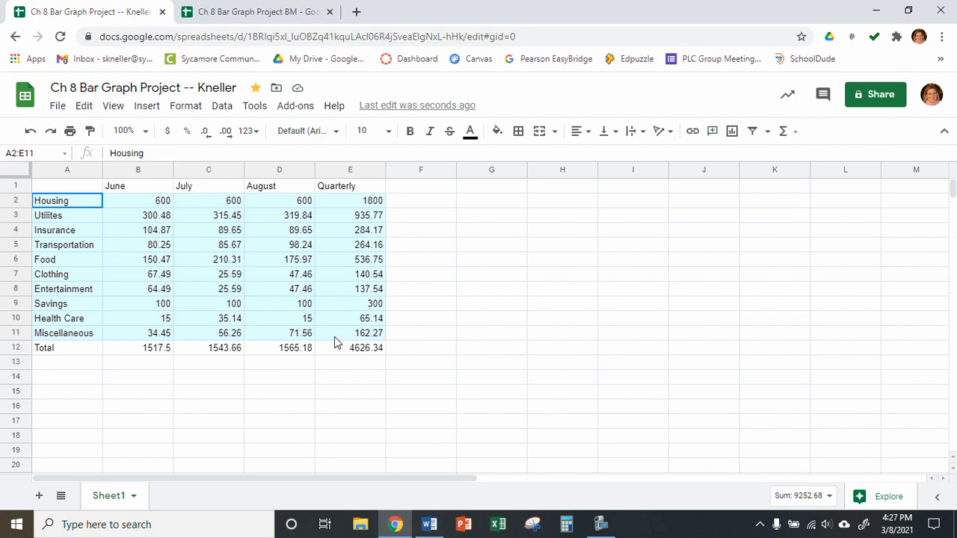
drag(334, 337, 334, 336)
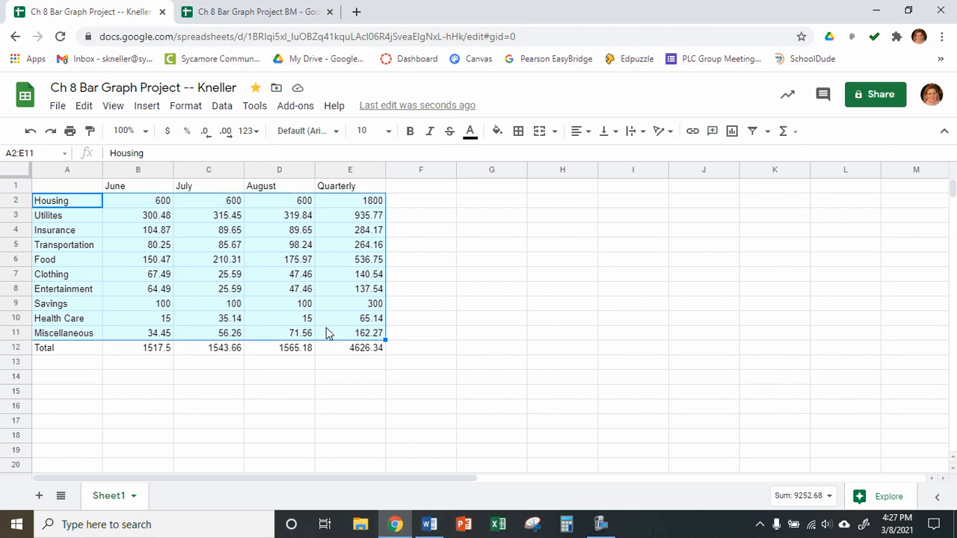
right_click(91, 221)
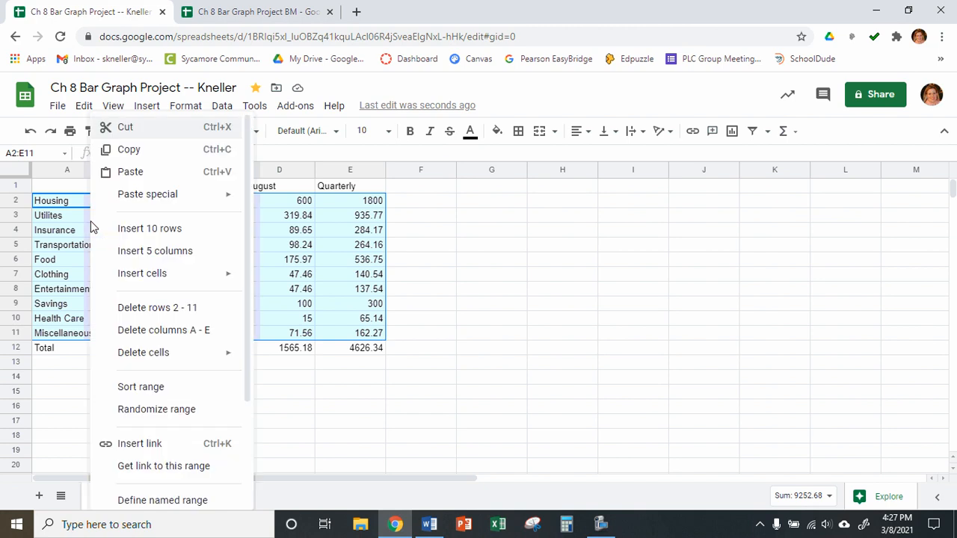
click(142, 388)
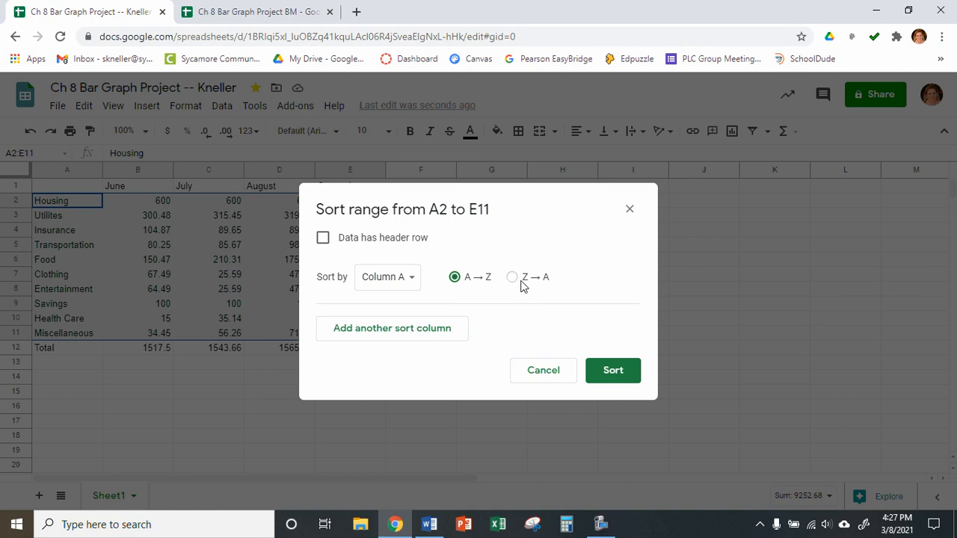
click(619, 377)
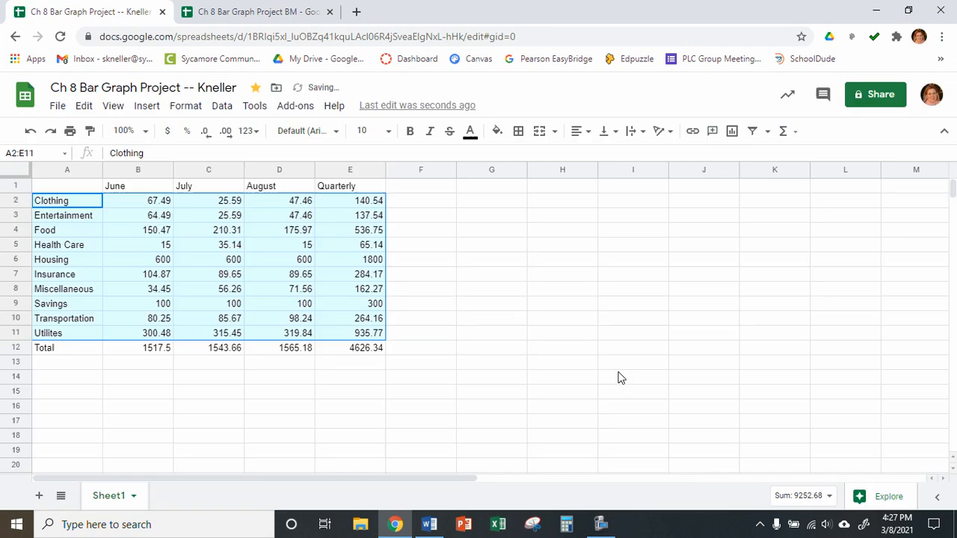
click(101, 378)
click(80, 349)
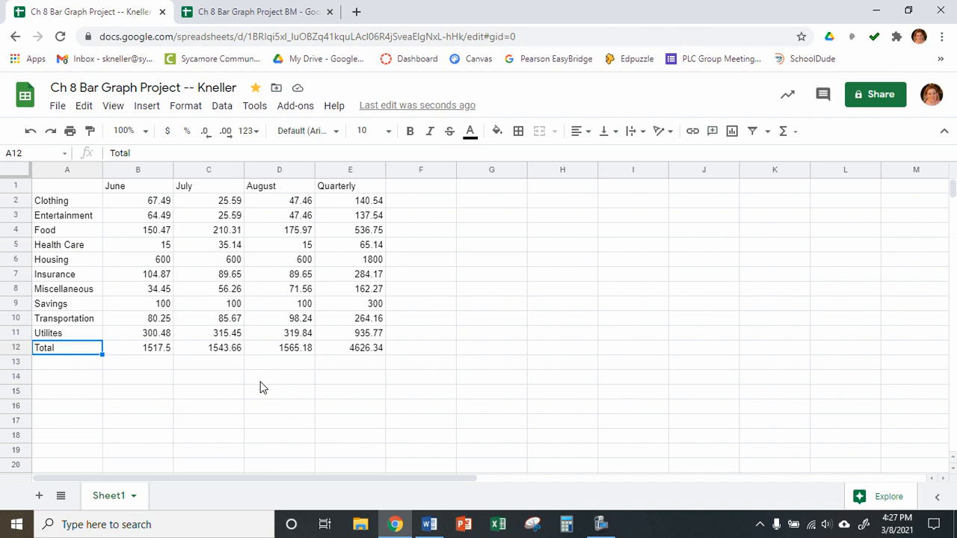
Step: Undo the alphabetical sort of the expense categories and redo it
click(30, 132)
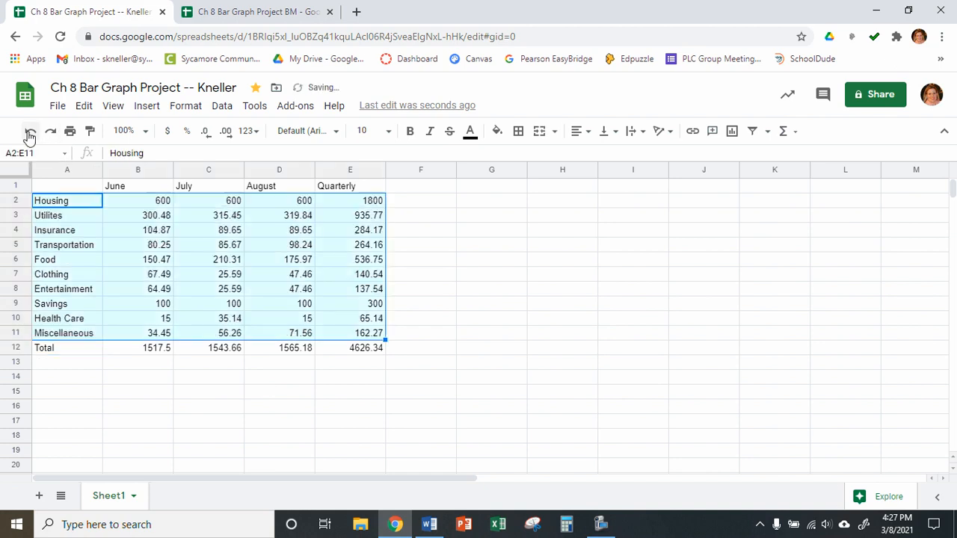
click(51, 131)
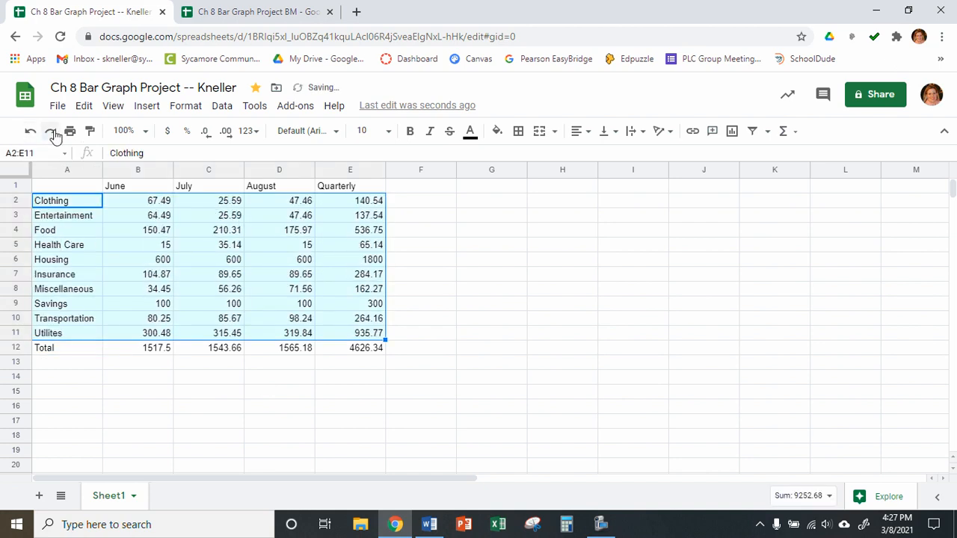
click(79, 380)
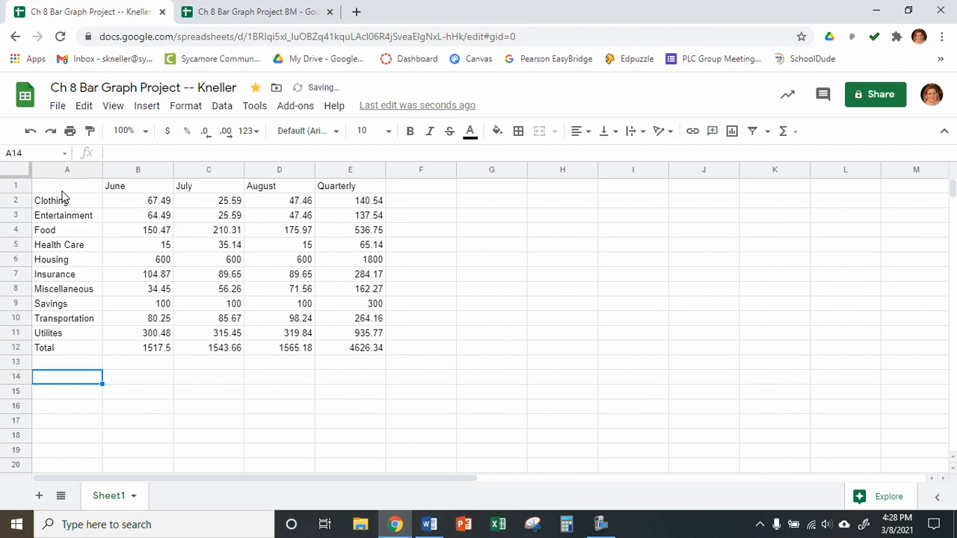
Step: Insert a column chart of the range A1:E12 and move it rightward off the June and July columns
drag(75, 187, 376, 350)
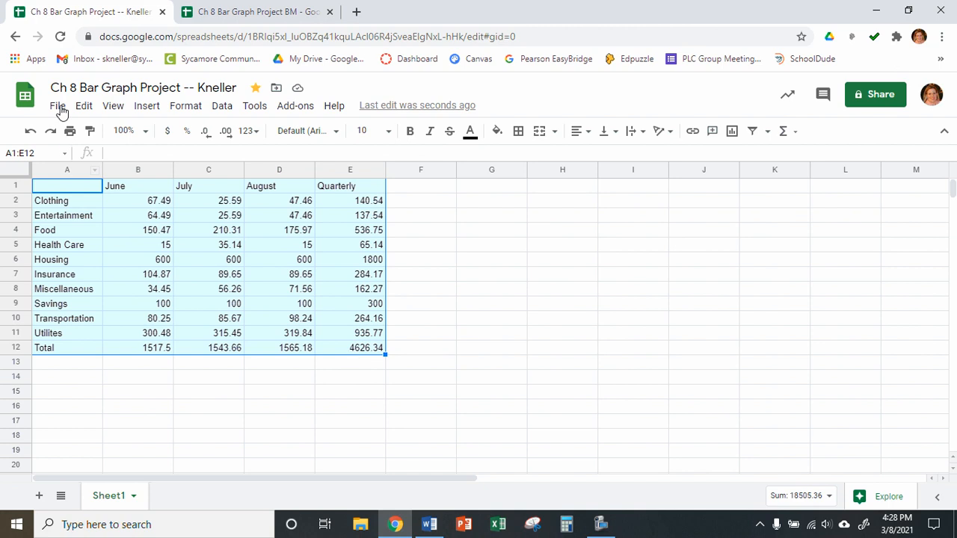
click(145, 110)
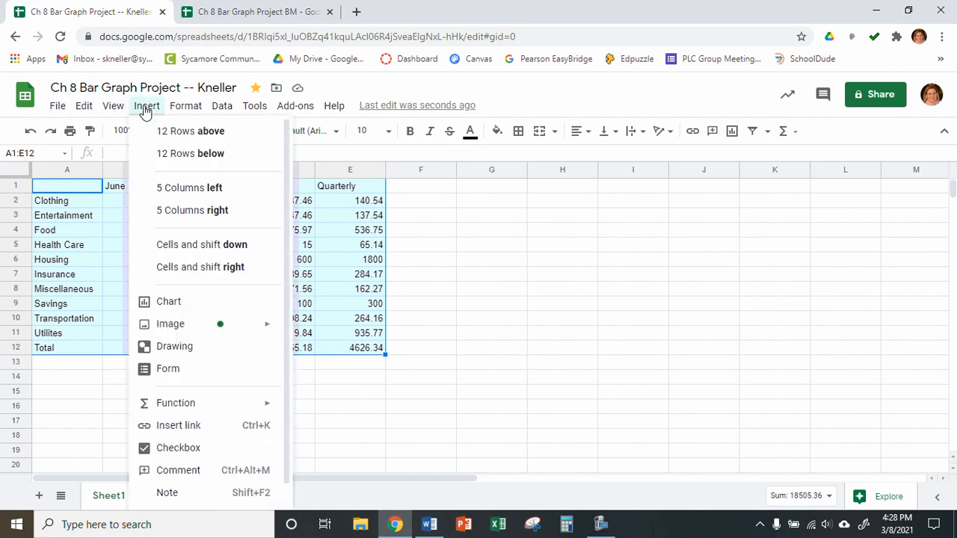
click(160, 301)
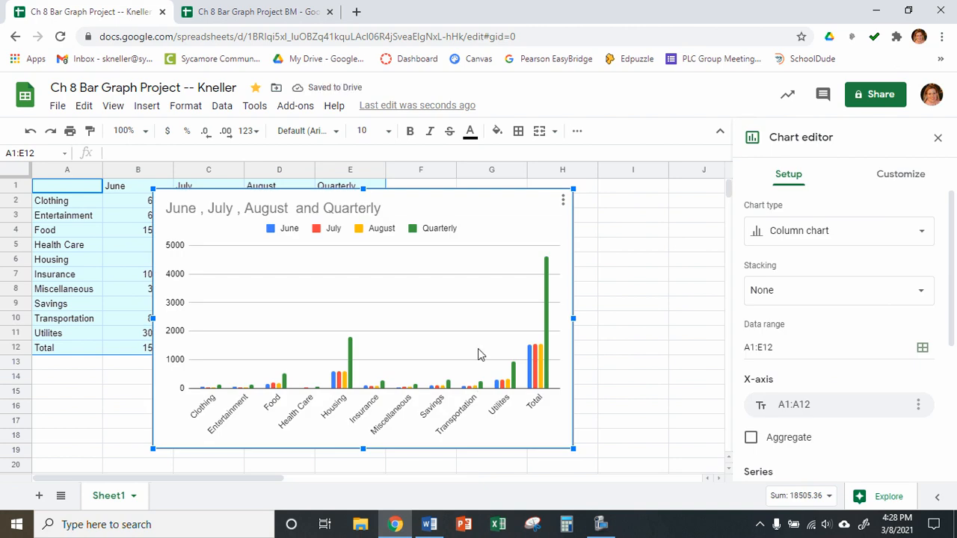
drag(515, 227, 617, 235)
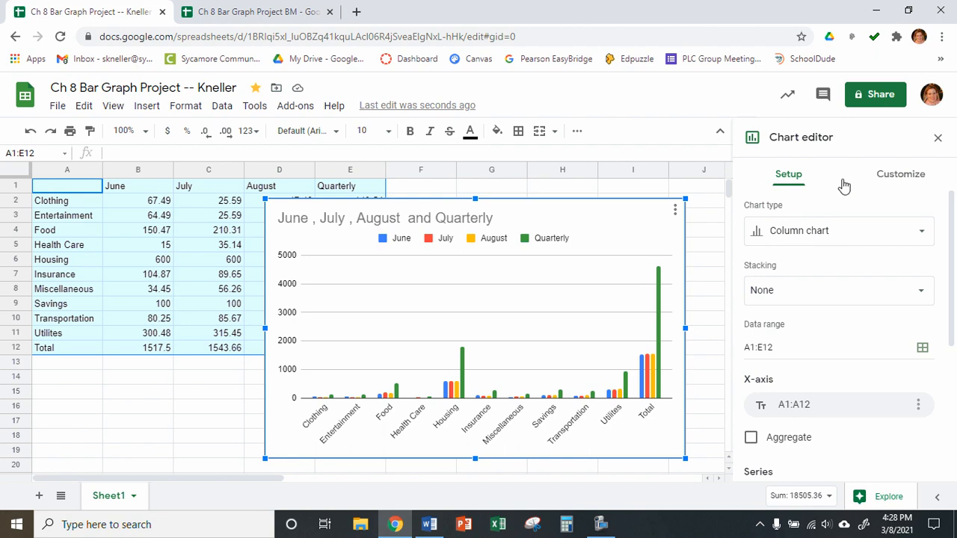
click(210, 364)
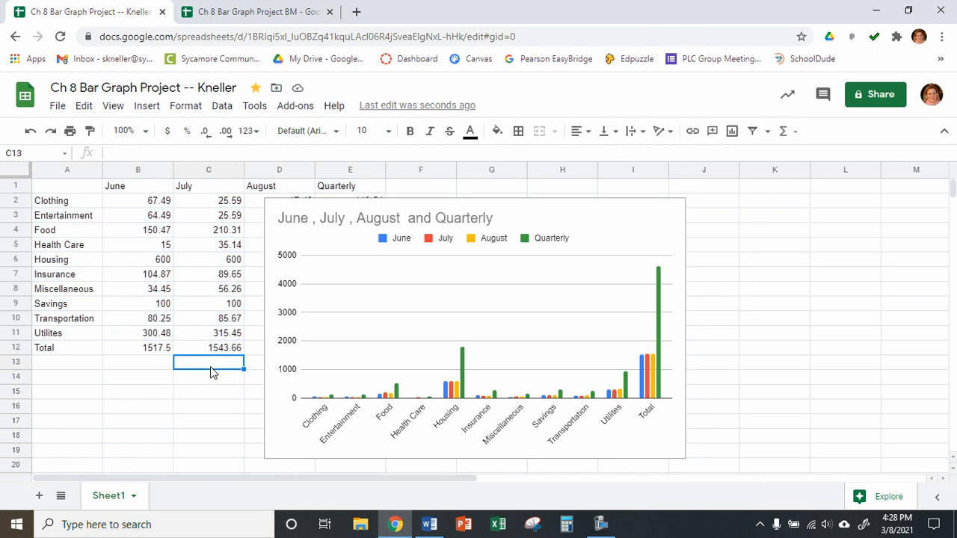
Step: Open the expense column chart for editing in the Chart editor
click(619, 238)
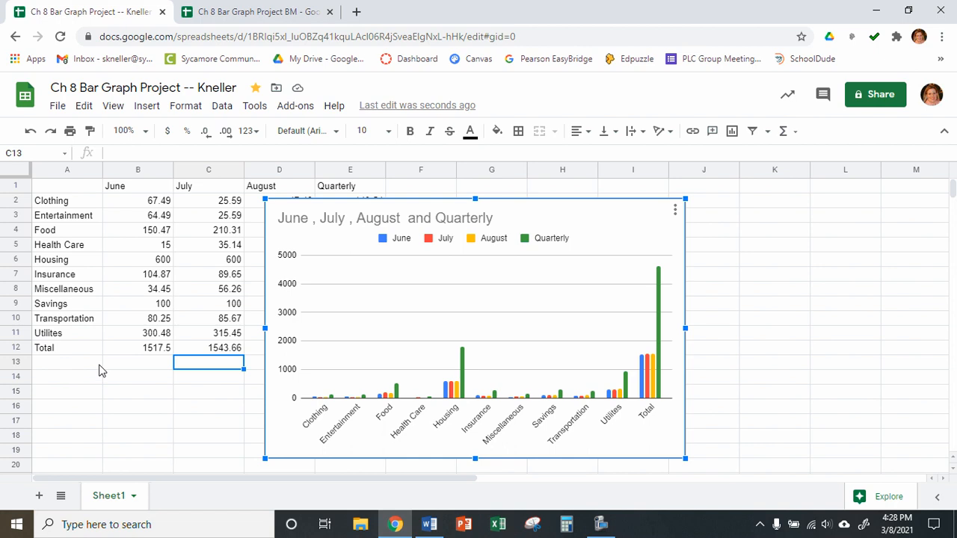
click(69, 370)
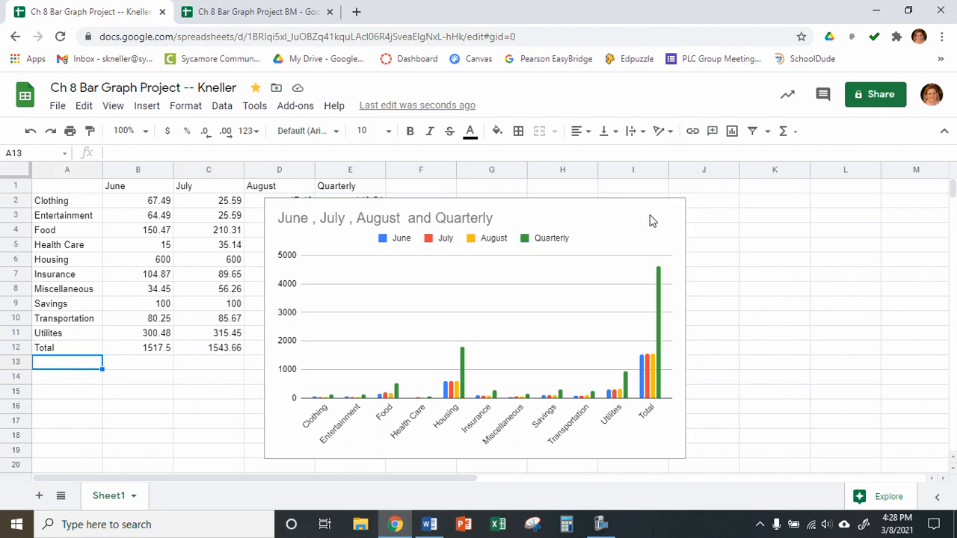
click(614, 217)
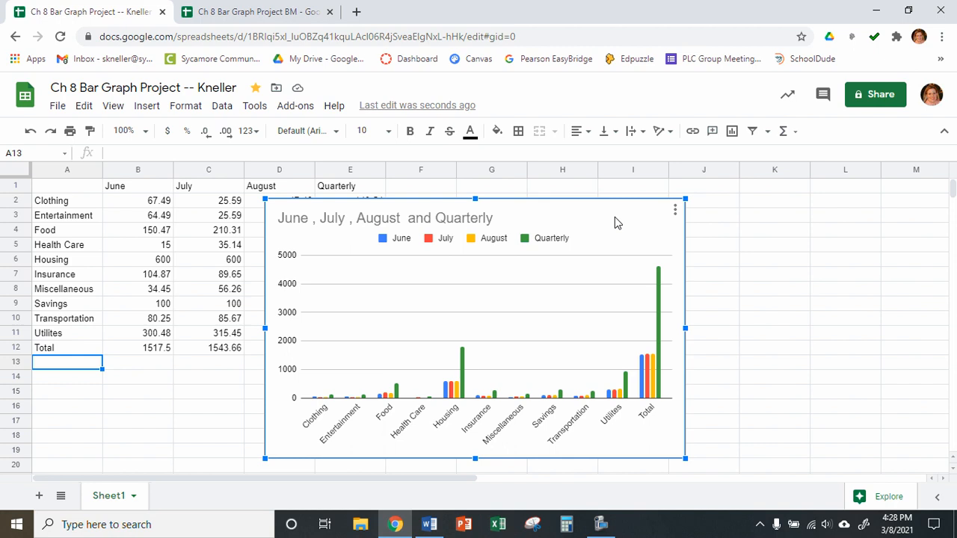
click(675, 211)
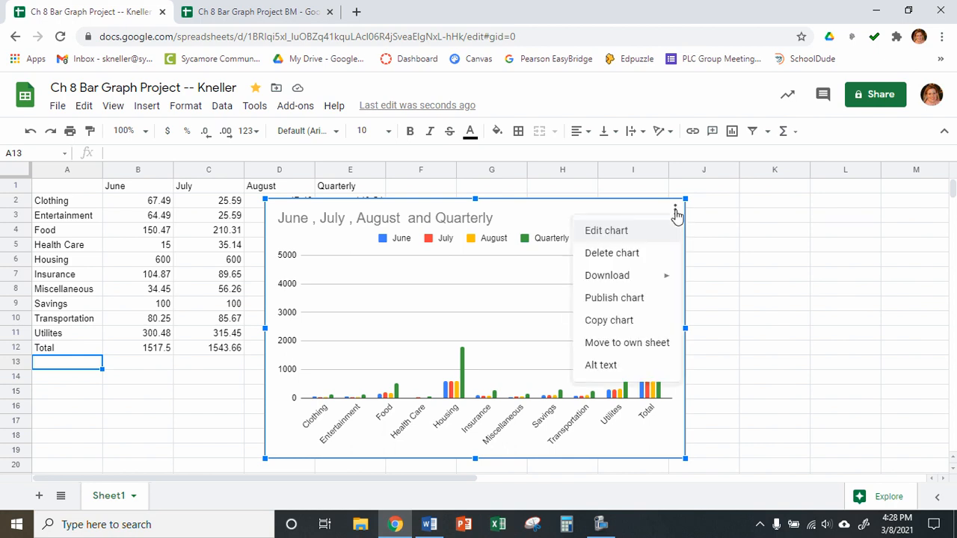
click(615, 233)
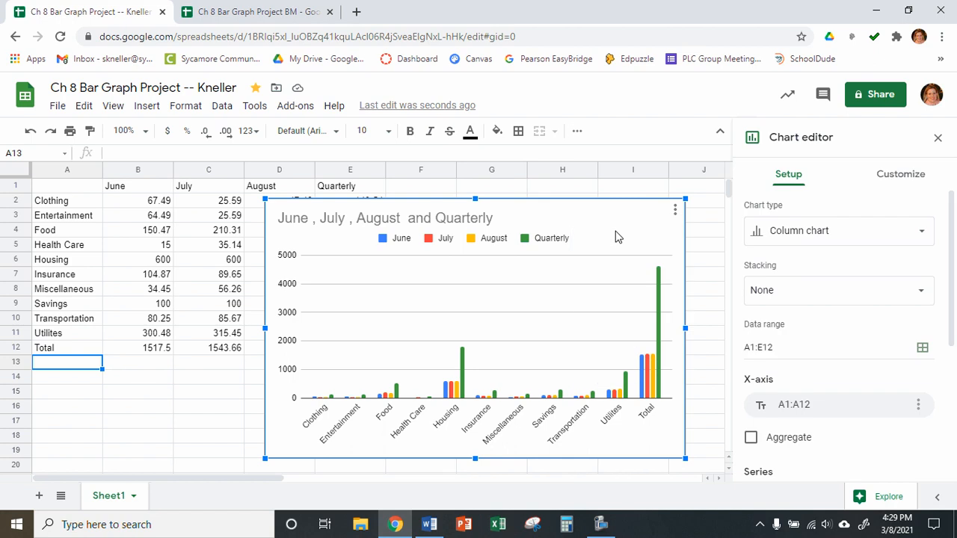
Step: Browse the available chart types, choose the suggested column chart, and review its data range, X-axis and series settings
click(786, 236)
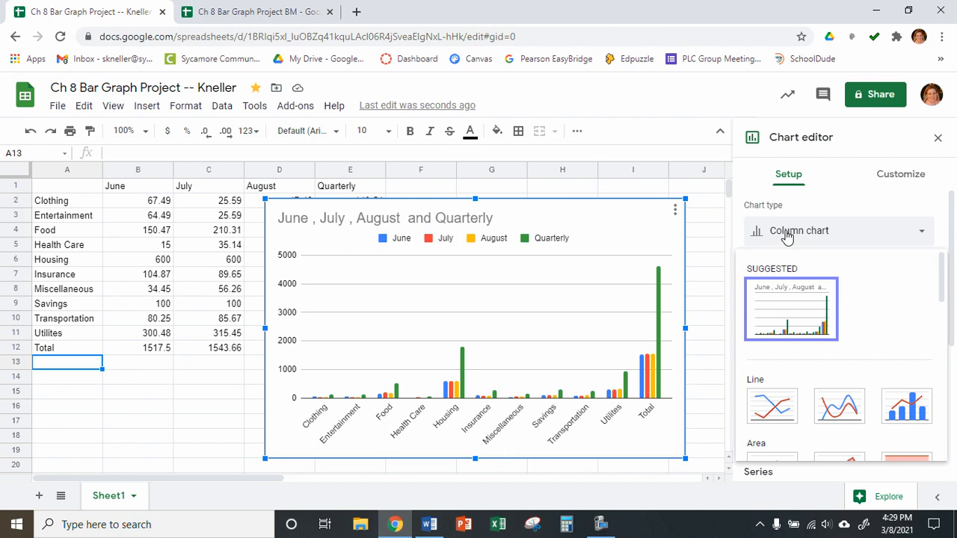
scroll(802, 293, down, 2)
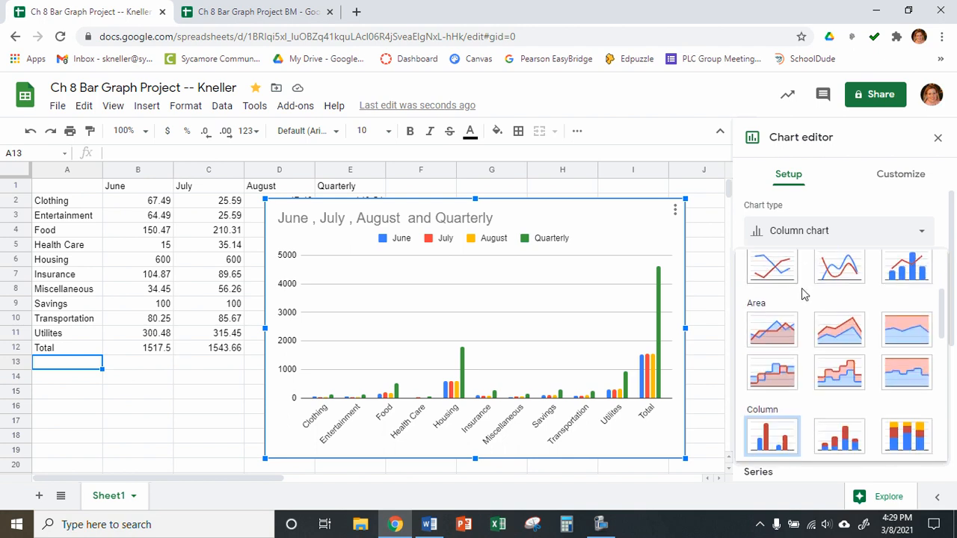
scroll(802, 292, down, 3)
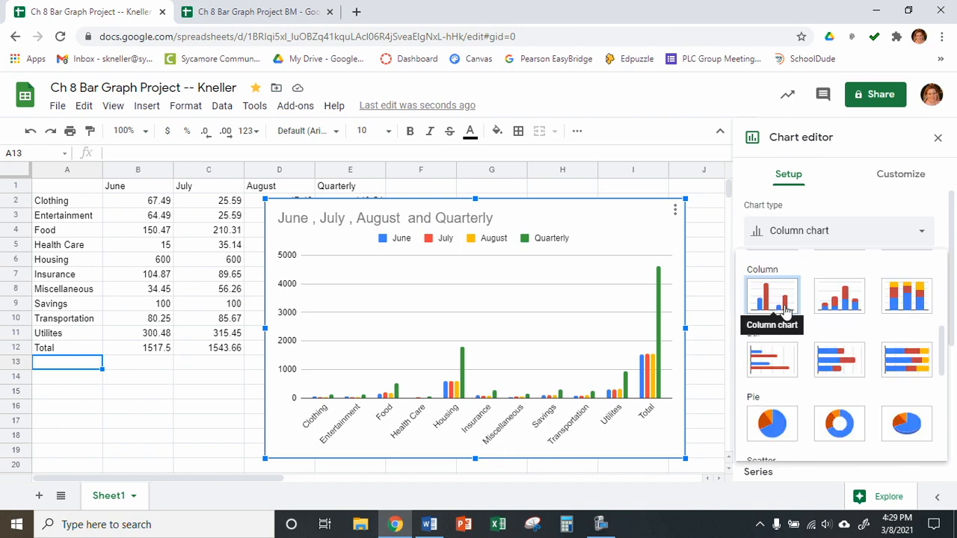
scroll(783, 374, down, 1)
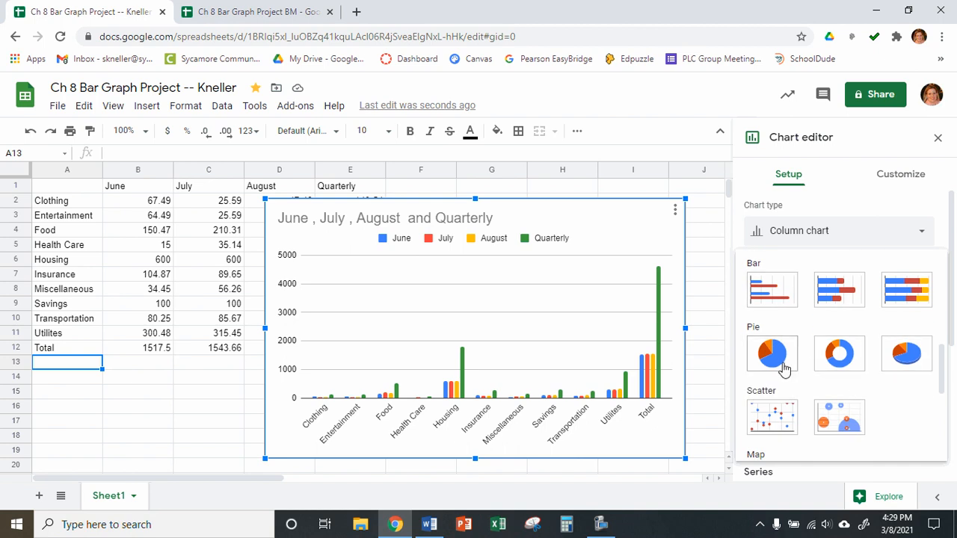
scroll(825, 371, down, 4)
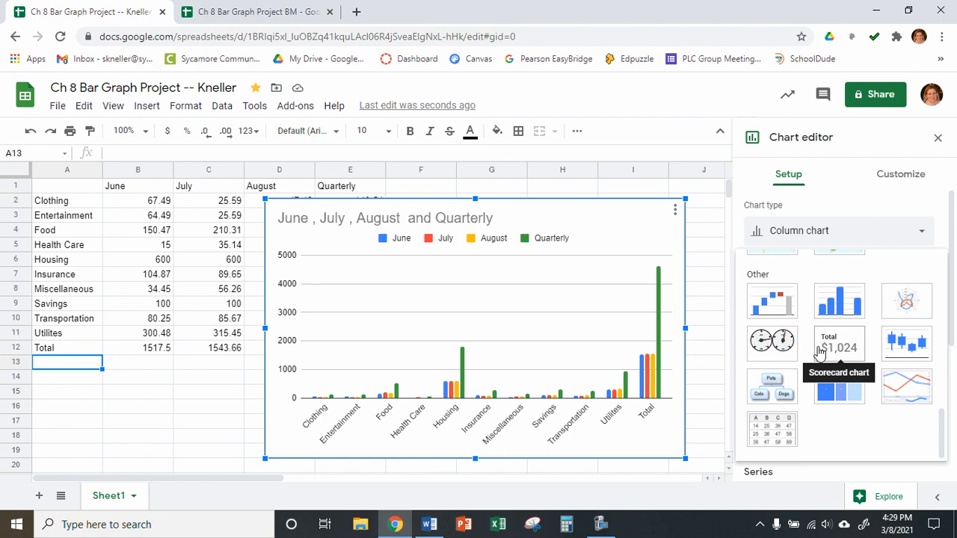
scroll(822, 355, up, 10)
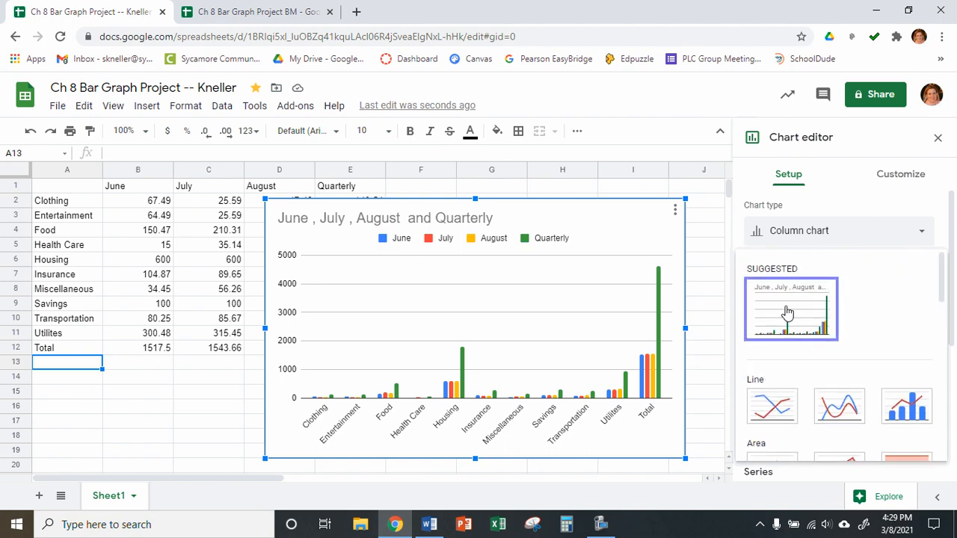
click(791, 310)
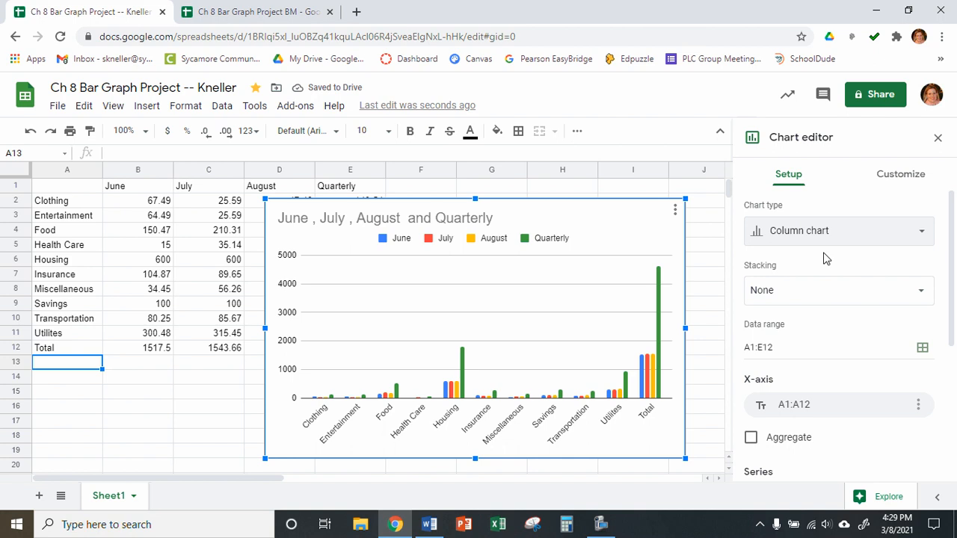
scroll(805, 313, down, 1)
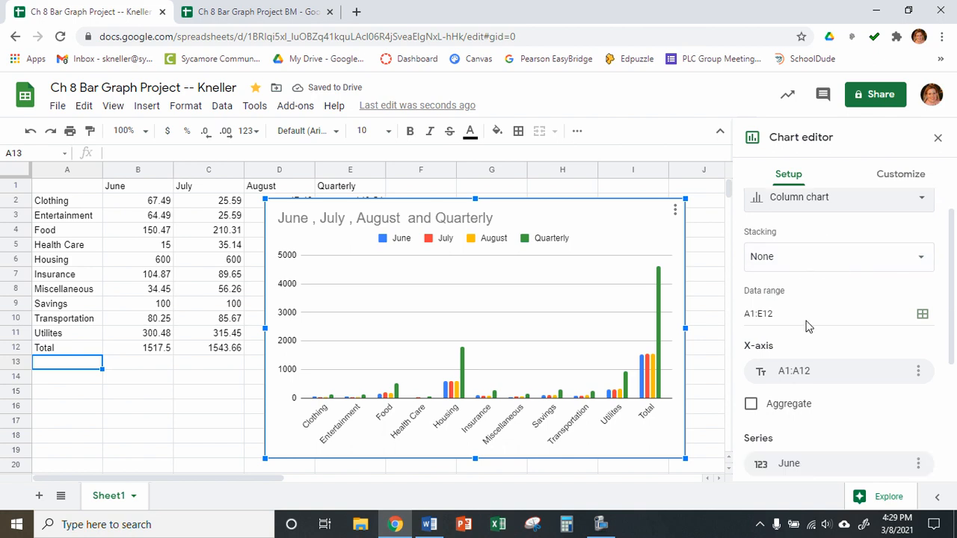
scroll(806, 326, down, 3)
scroll(822, 294, down, 3)
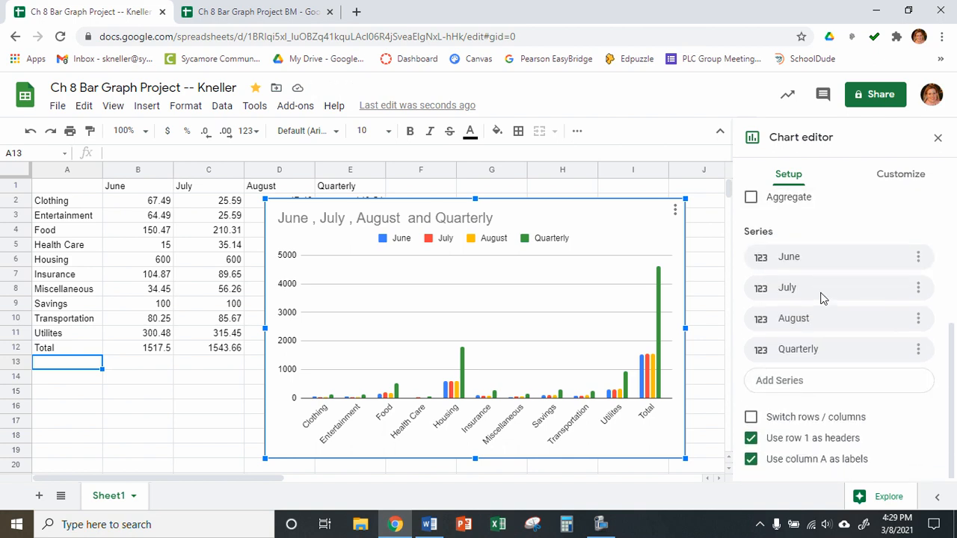
scroll(819, 390, up, 3)
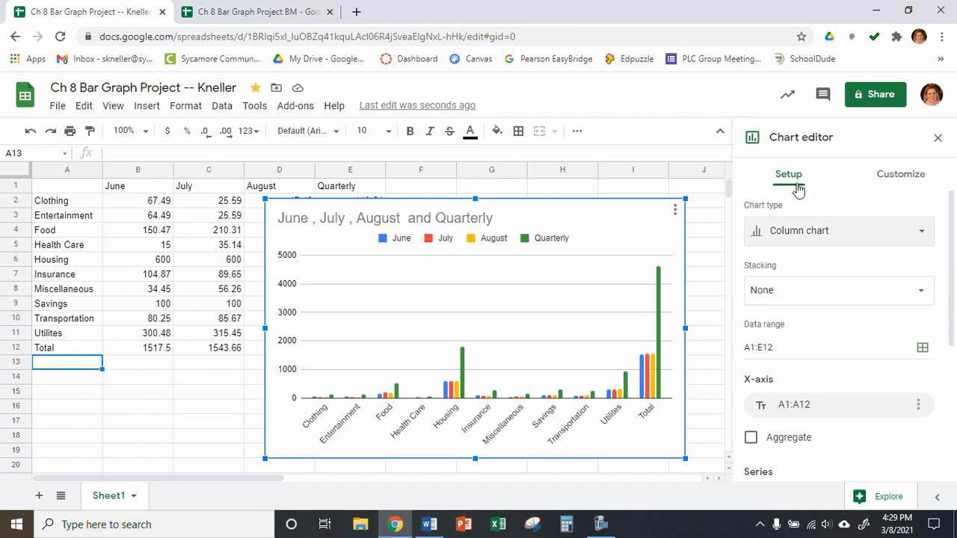
Step: Set the chart's background color to light orange in the chart style settings
click(902, 176)
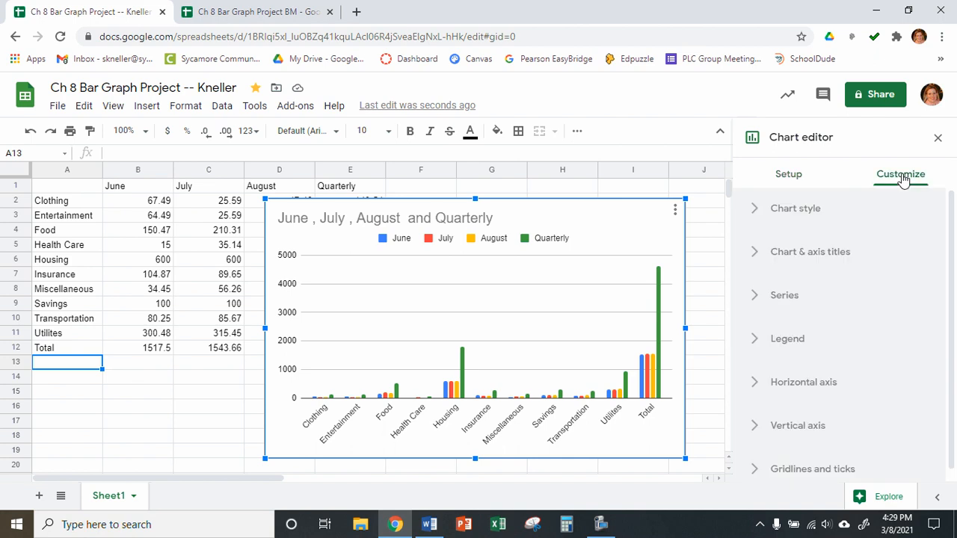
scroll(800, 225, down, 1)
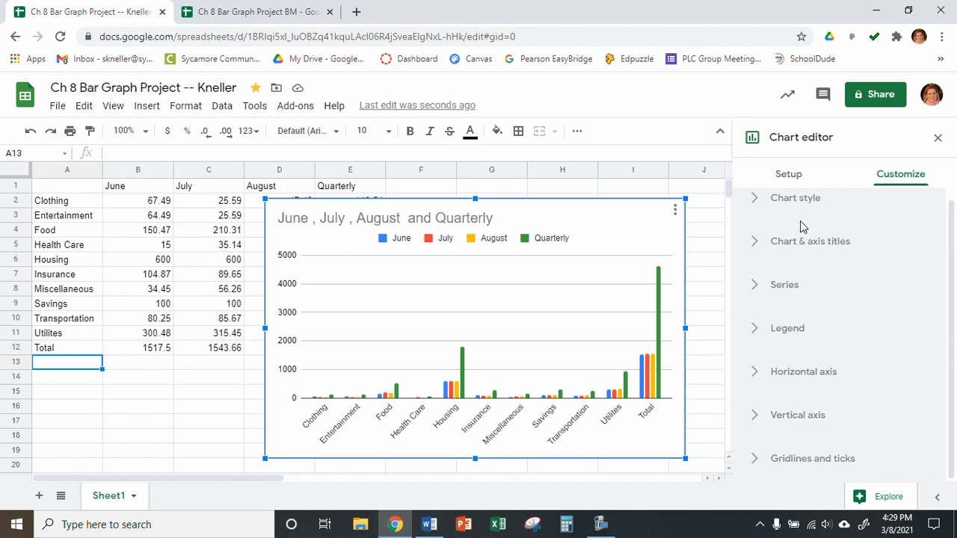
scroll(801, 224, up, 1)
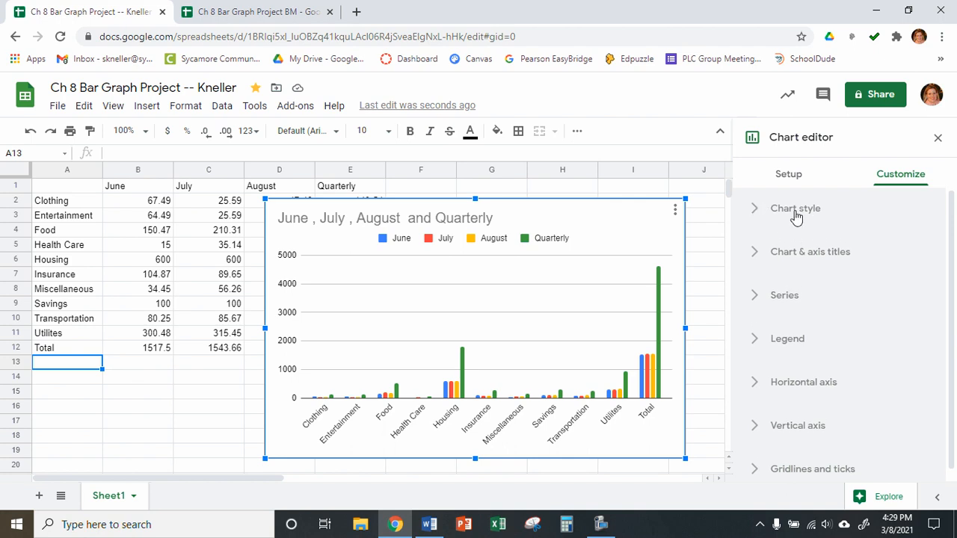
click(795, 214)
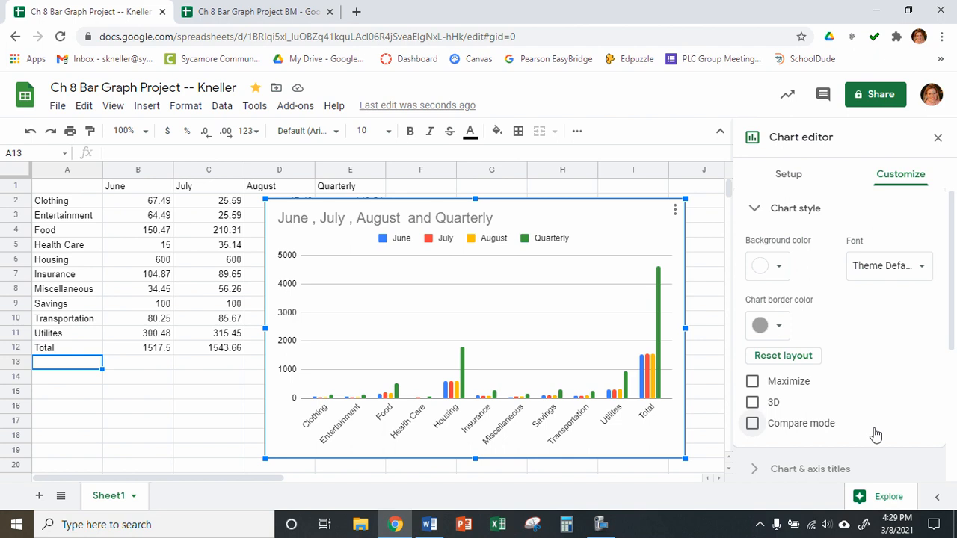
click(781, 267)
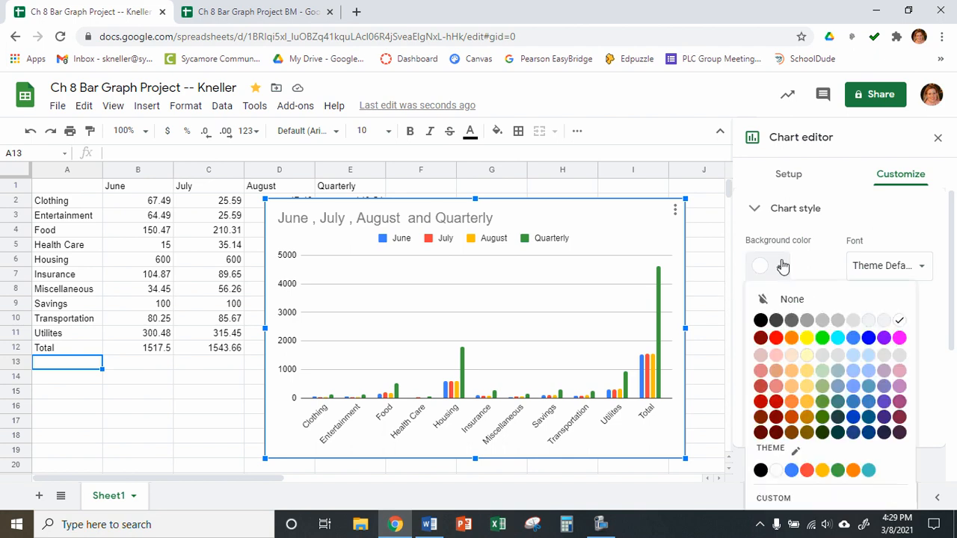
click(792, 356)
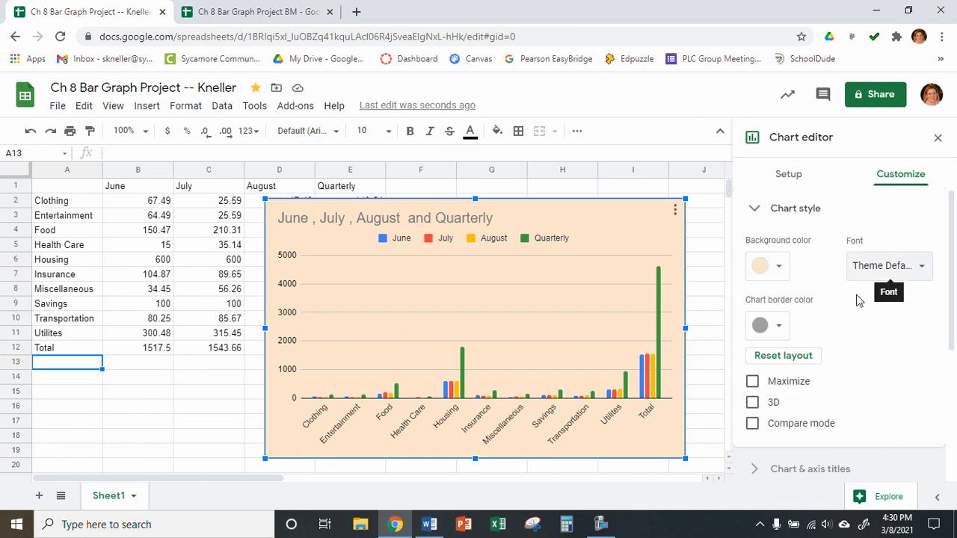
Step: Set the chart border color to dark red and the chart font to Wide
click(781, 326)
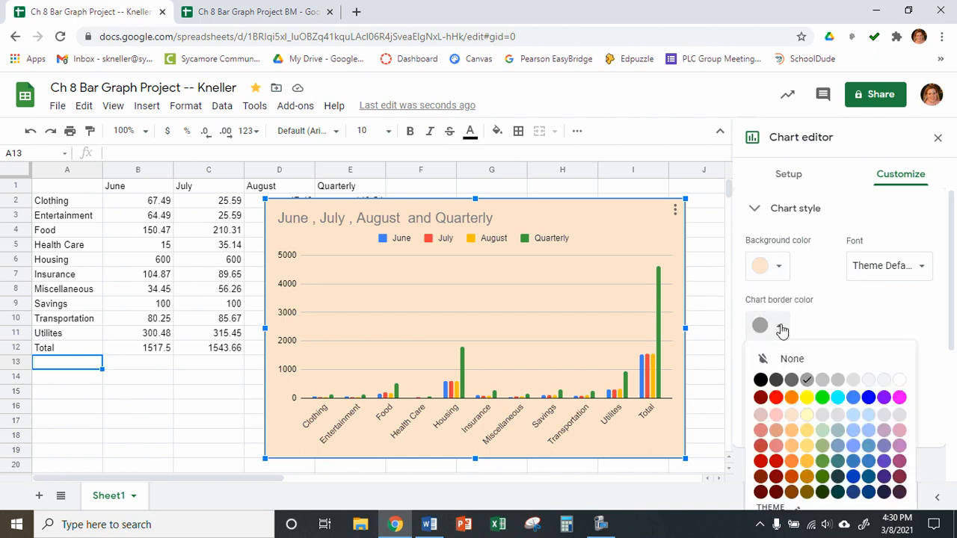
click(776, 479)
click(911, 267)
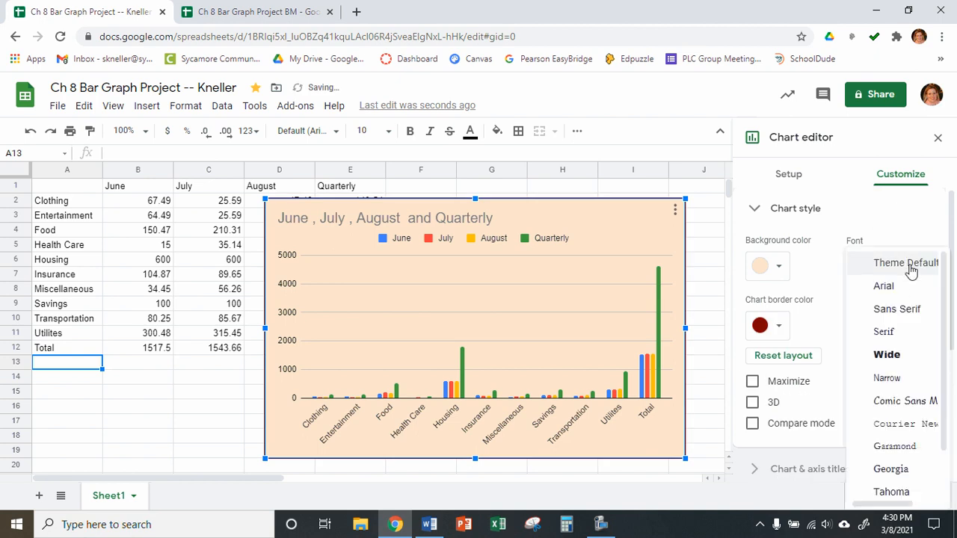
click(882, 357)
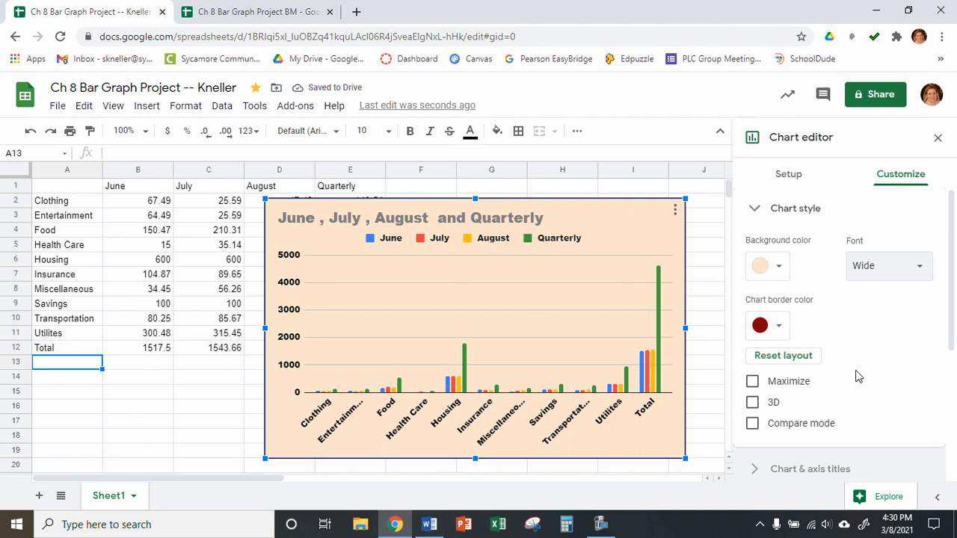
Step: Try the Maximize option and turn it off again, and enable the 3D style for the chart
click(752, 382)
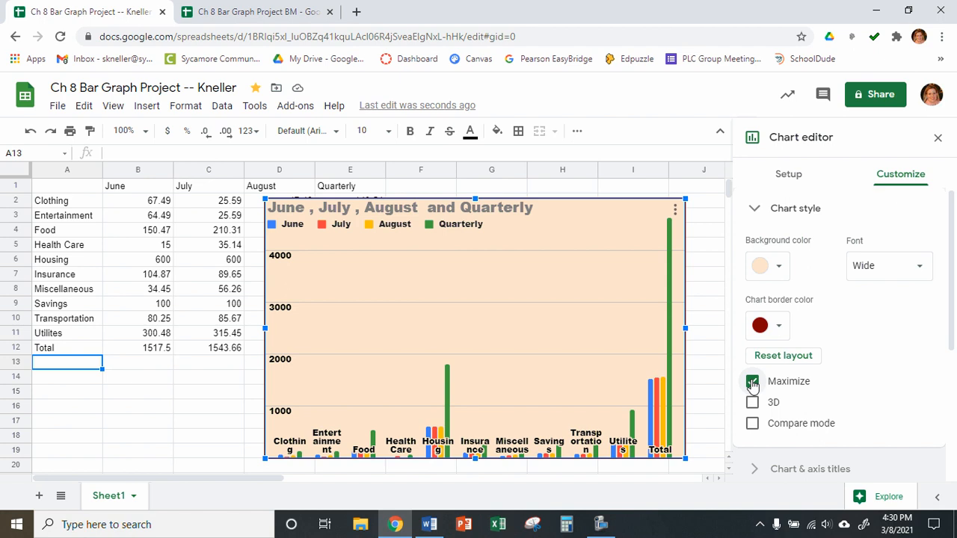
click(752, 382)
click(752, 402)
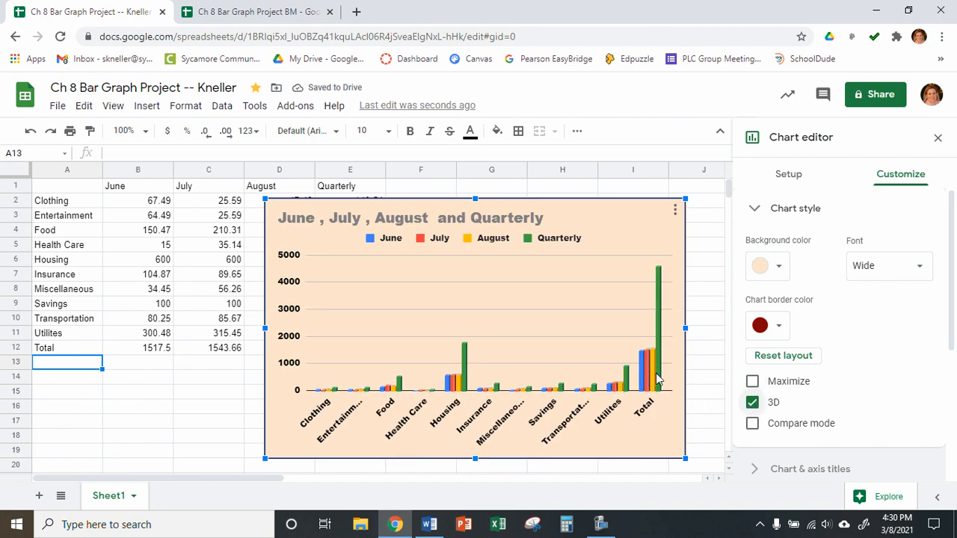
scroll(892, 375, down, 1)
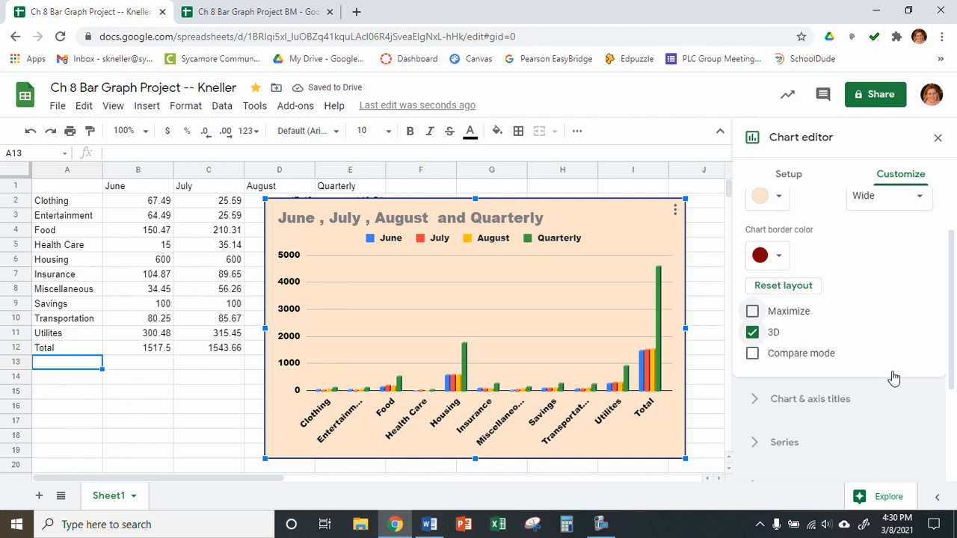
scroll(881, 365, up, 1)
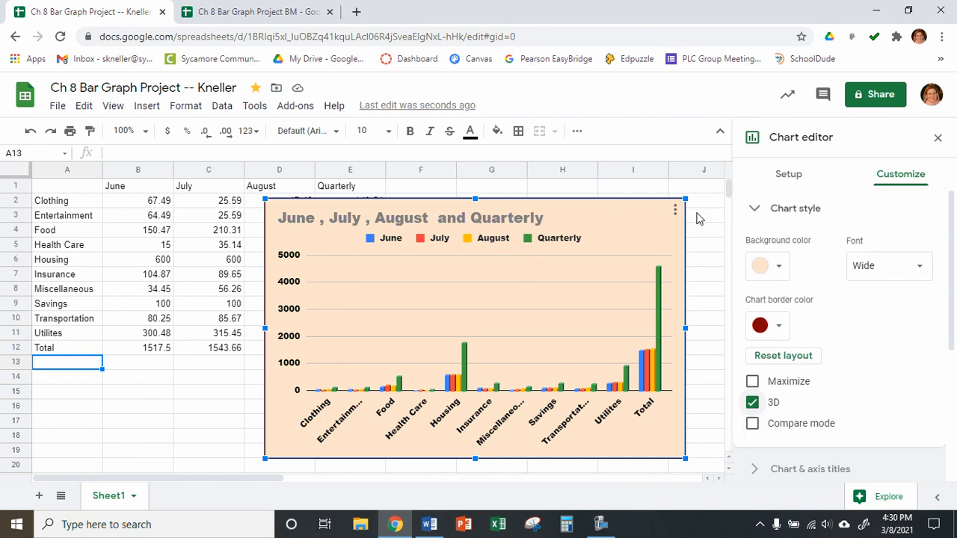
Step: Add "Expenses:" at the start of the chart title, before "June , July , August and Quarterly"
click(756, 213)
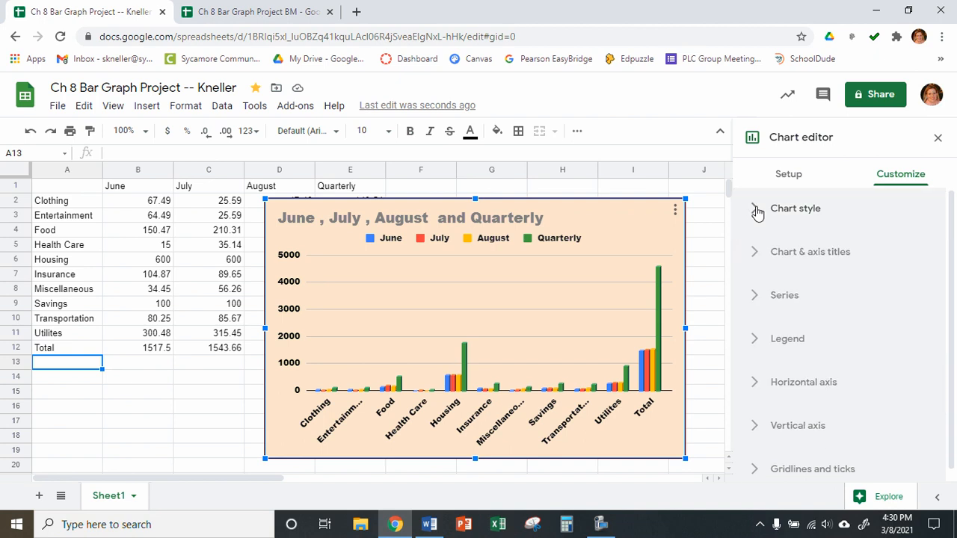
click(798, 256)
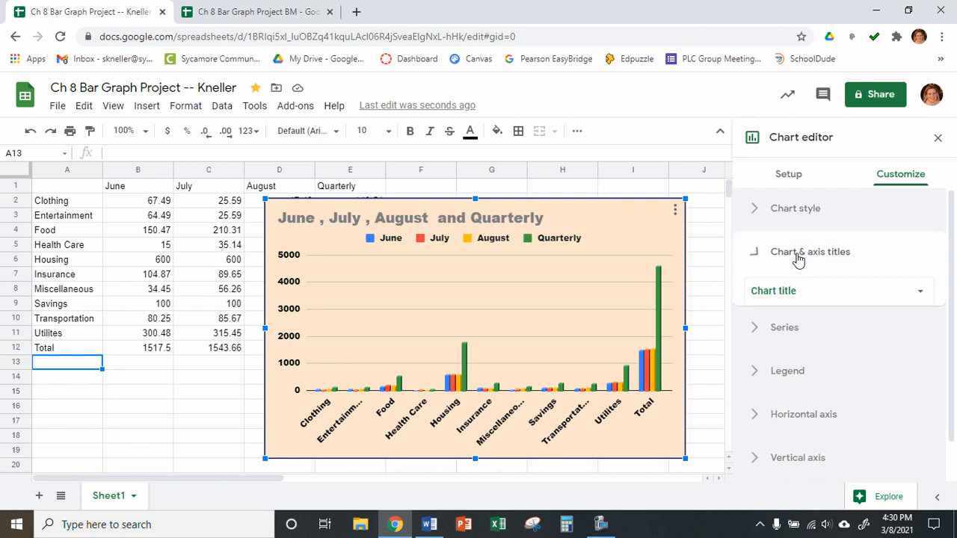
click(792, 296)
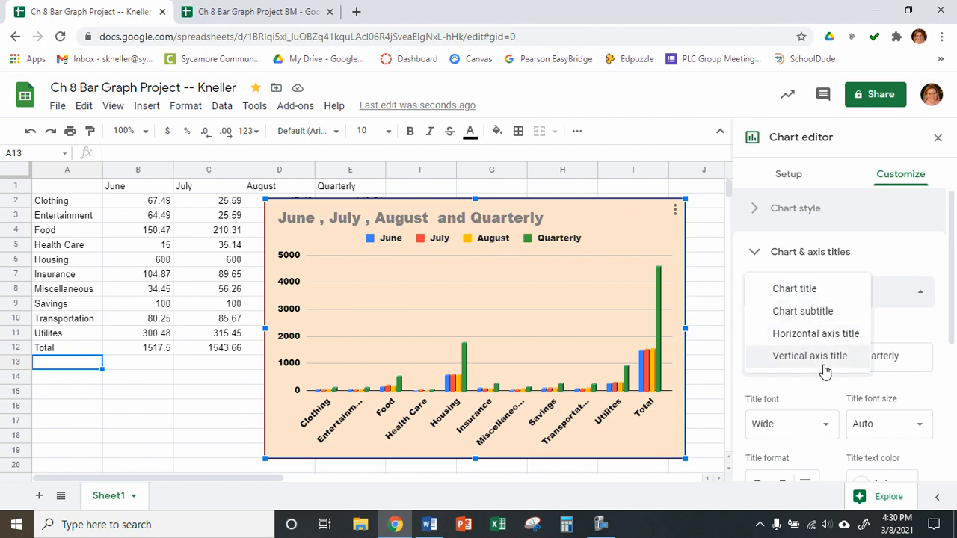
click(795, 289)
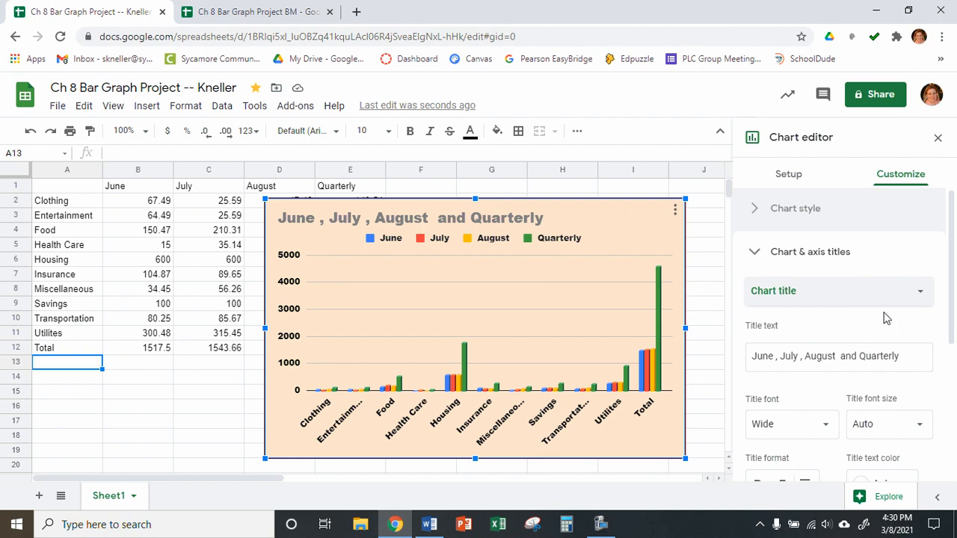
scroll(882, 316, down, 1)
click(750, 288)
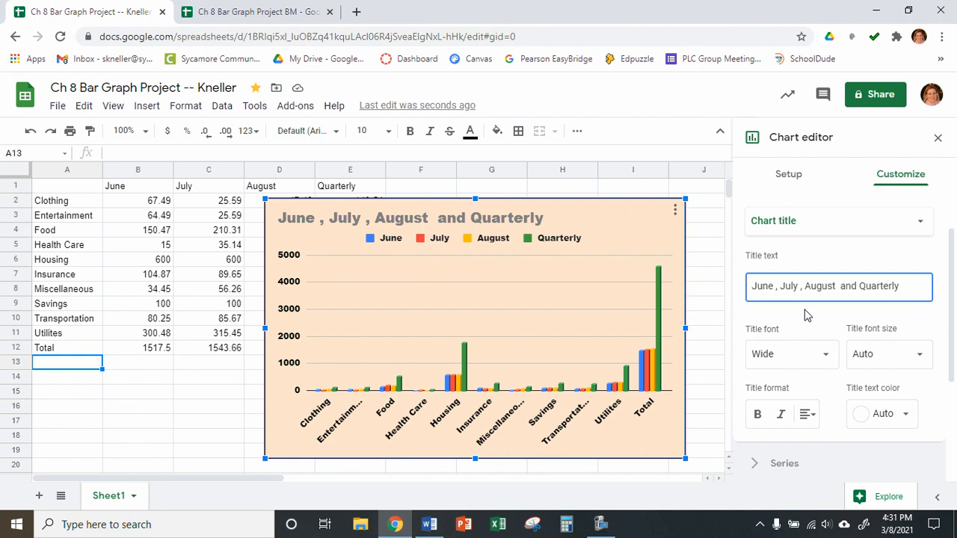
text(Expens)
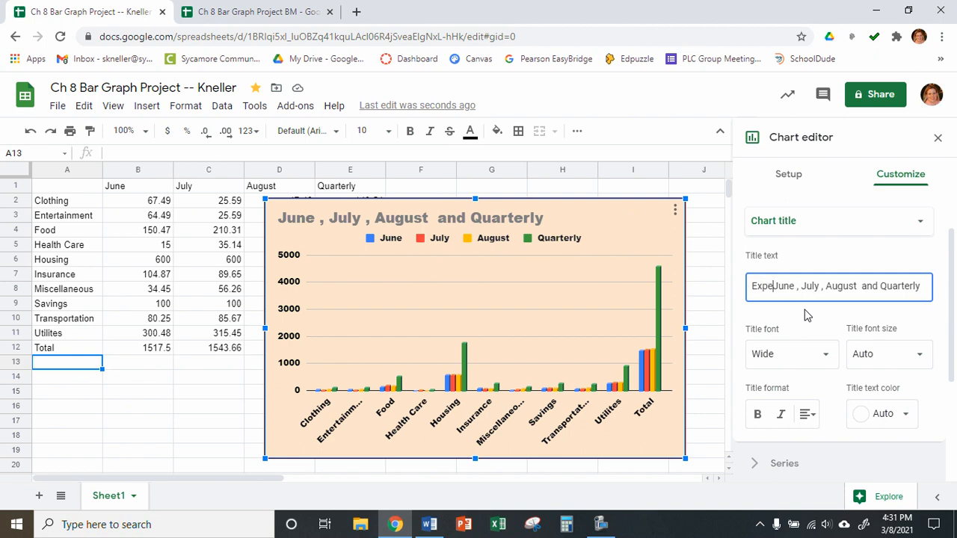
text(es:)
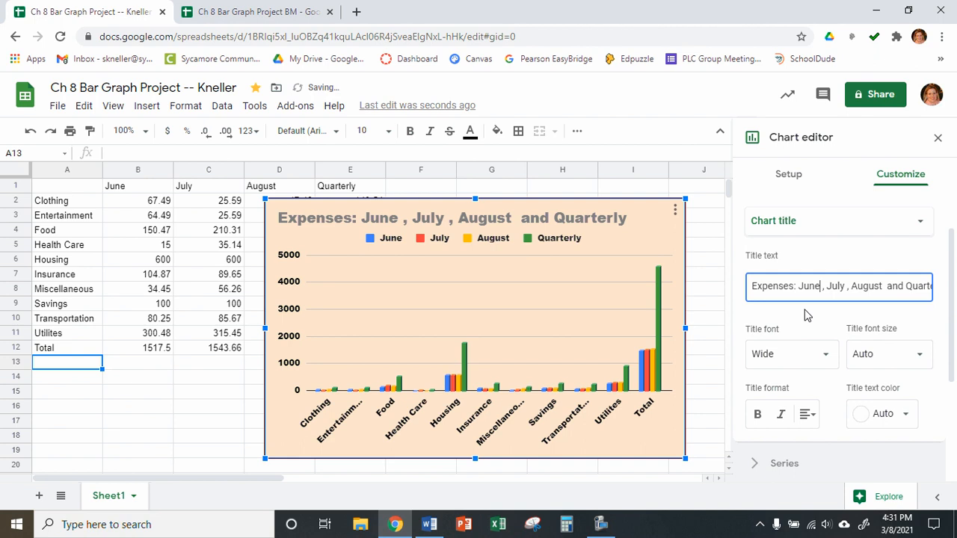
Step: Edit the chart title to read "Expenses: June, July, & August", removing the extra spaces and "and Quarterly"
key(BackSpace)
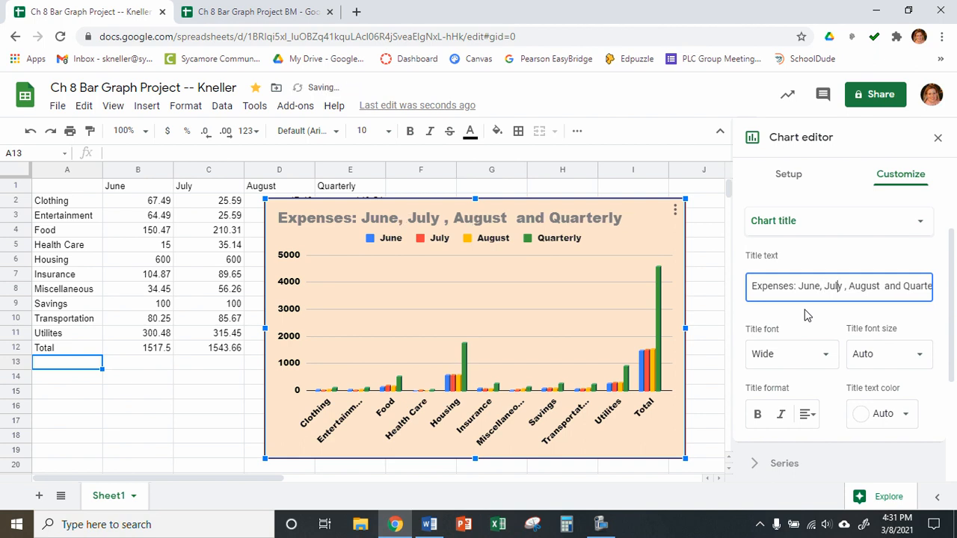
key(Delete)
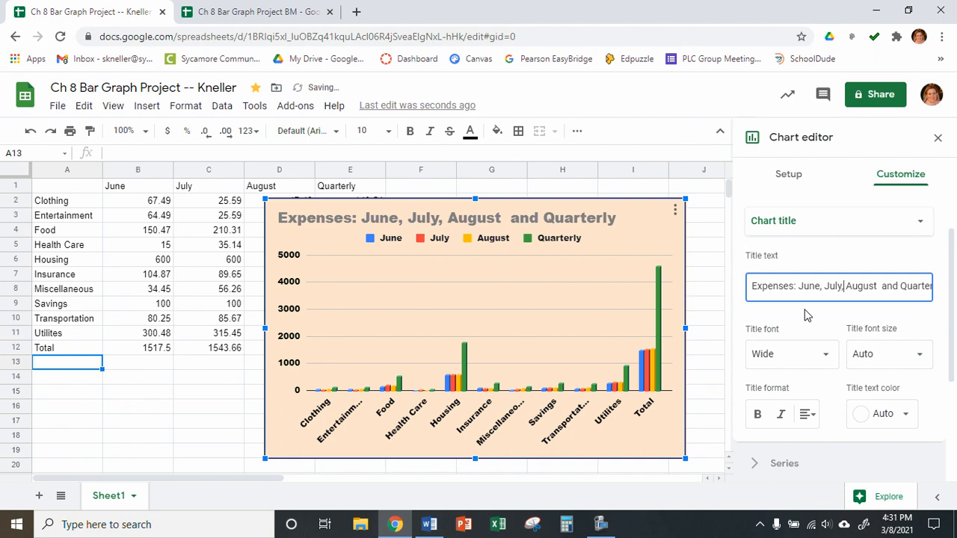
text(, &)
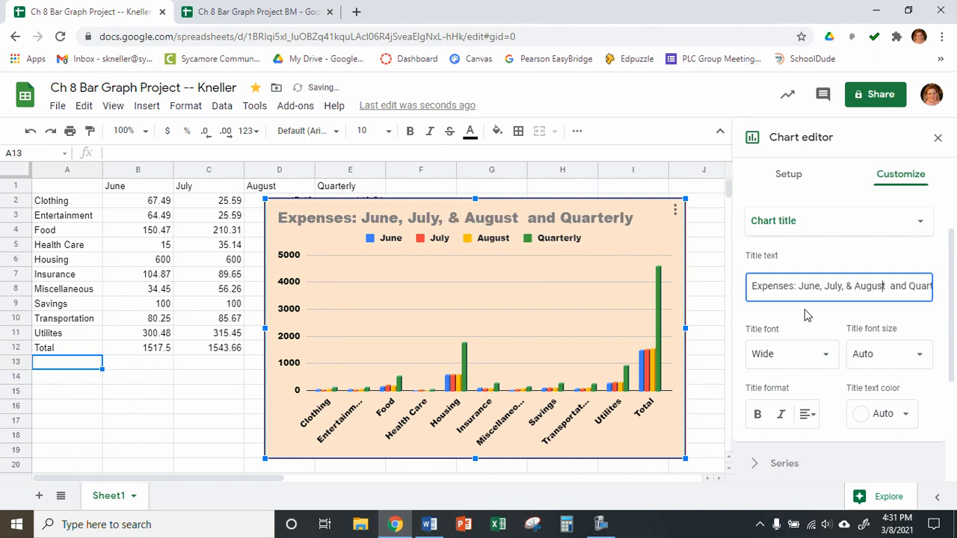
key(Delete)
key(Delete)
key(Delete)
key(Delete)
key(Delete)
key(Delete)
key(Delete)
key(Delete)
key(Delete)
key(Delete)
key(Delete)
key(Delete)
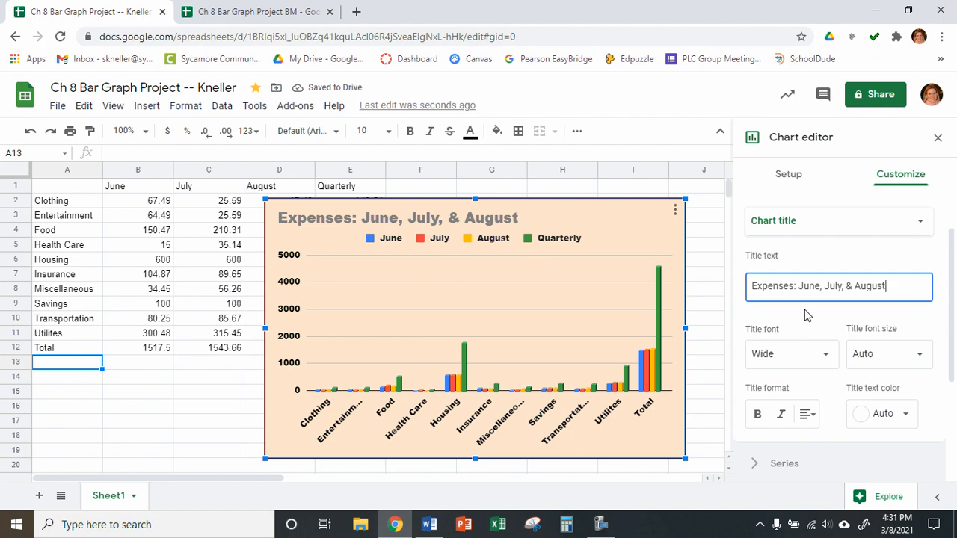
Step: Format the chart title in the Wide font with black text and center alignment
click(803, 362)
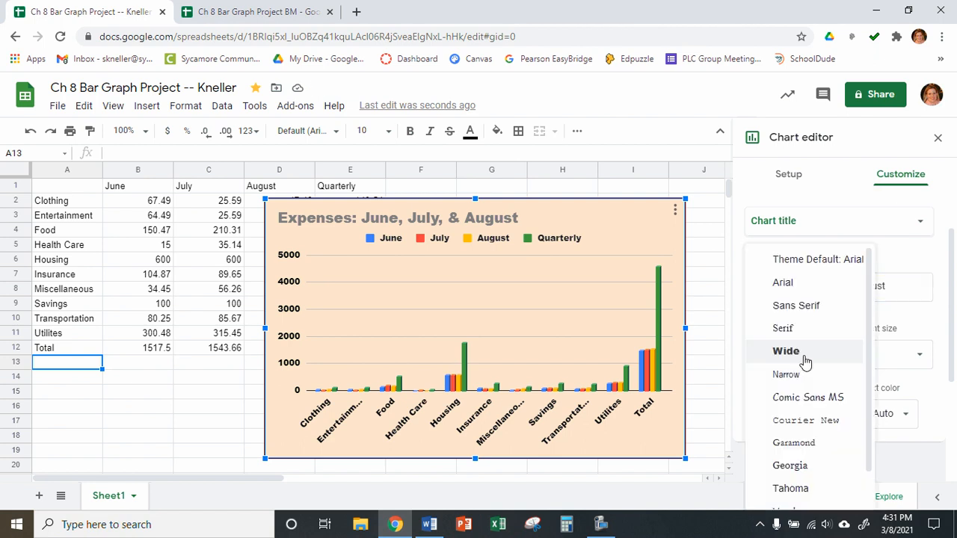
click(788, 352)
scroll(885, 358, down, 2)
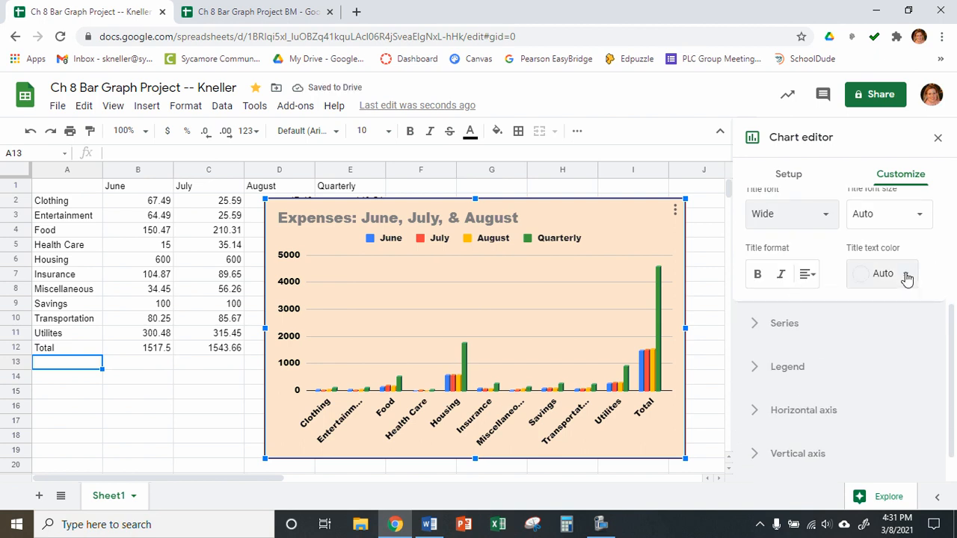
click(904, 275)
click(762, 328)
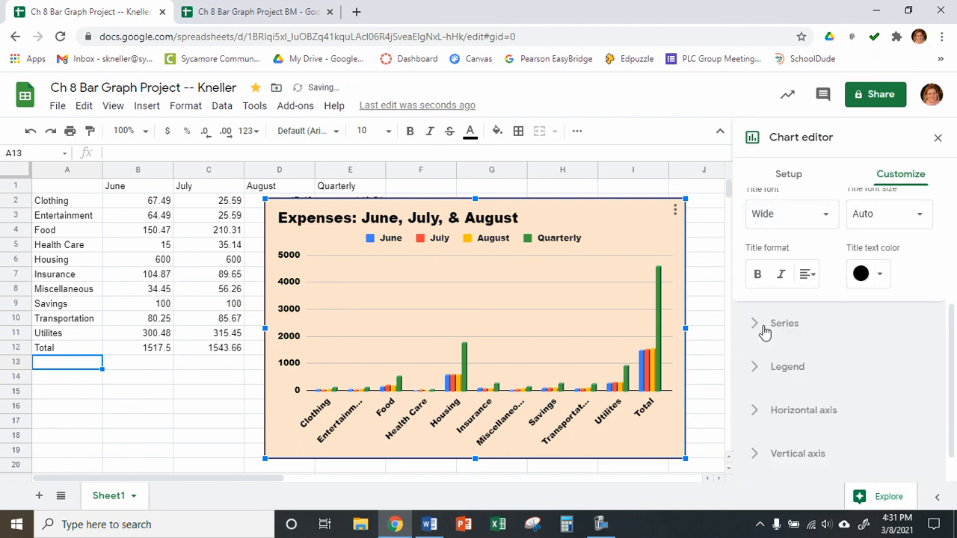
click(808, 275)
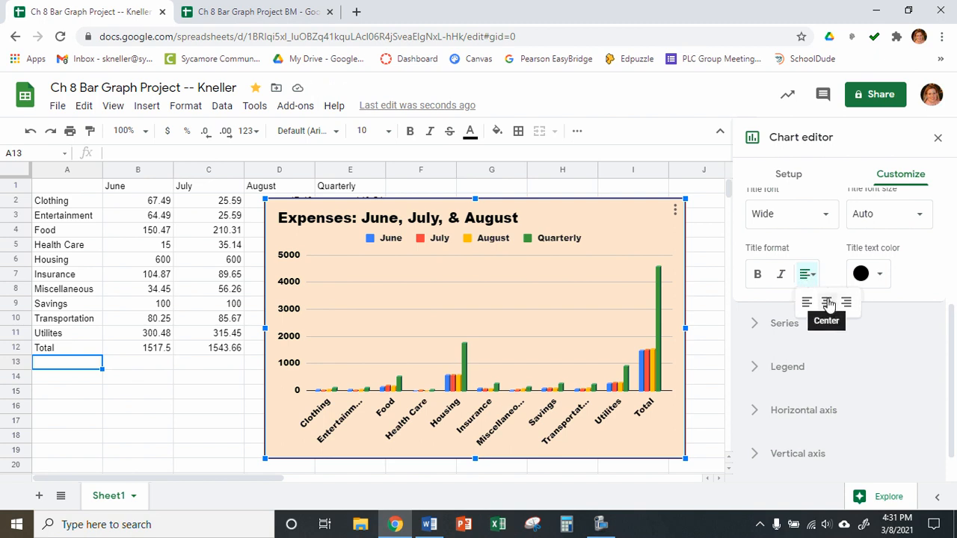
click(828, 303)
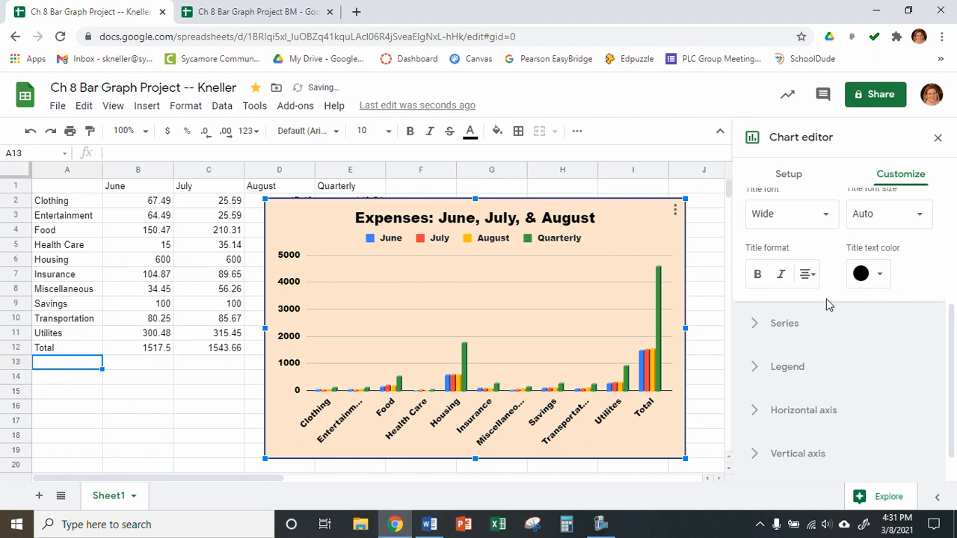
Step: Add the horizontal axis title "Budget Category" and set its text color to black
scroll(827, 303, up, 3)
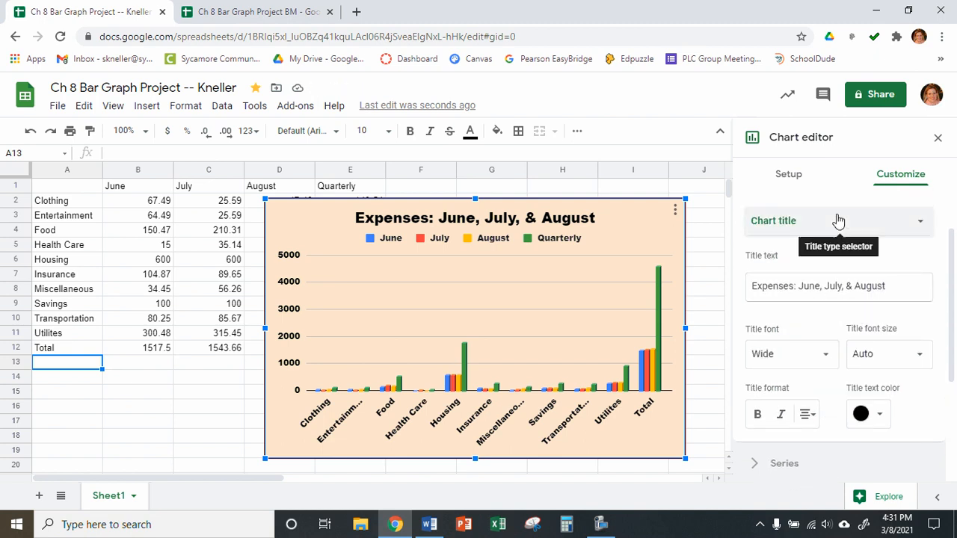
click(786, 224)
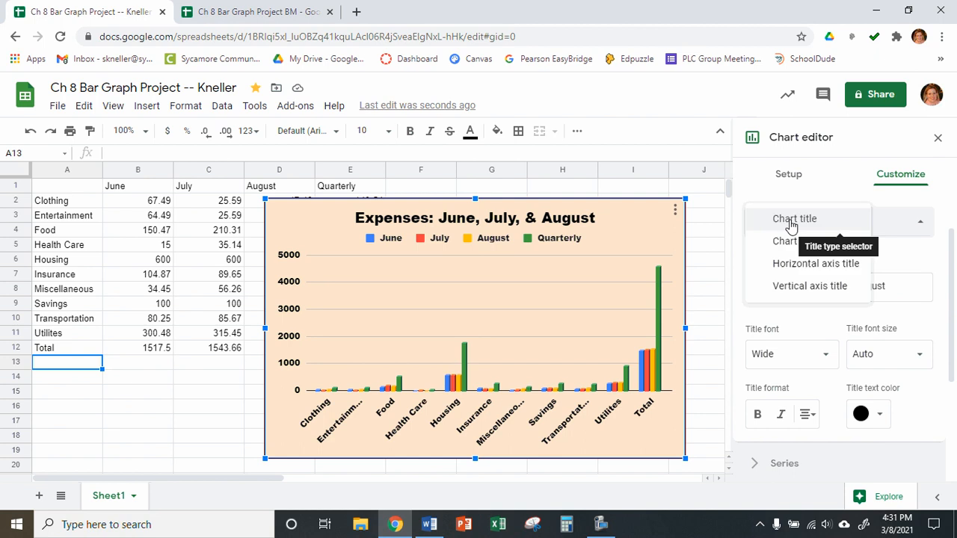
click(798, 268)
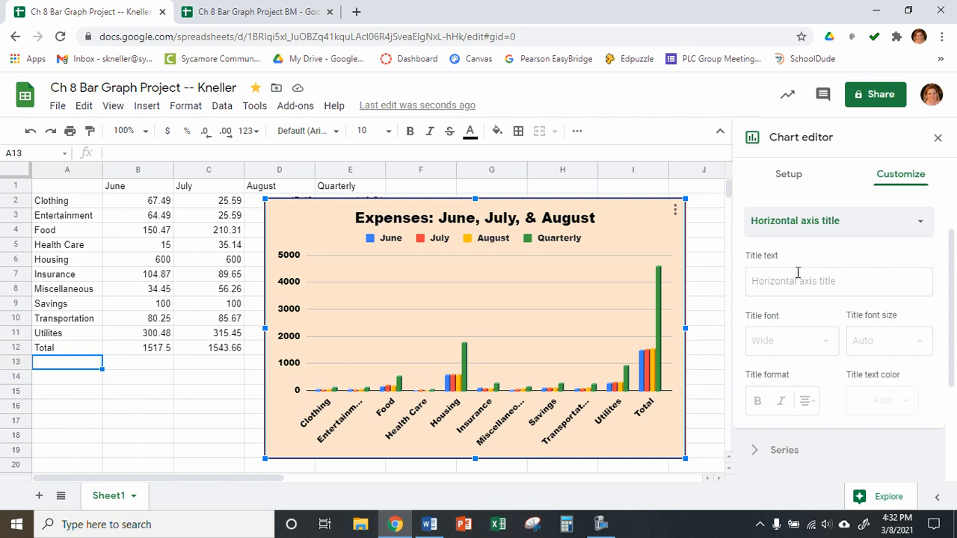
click(792, 278)
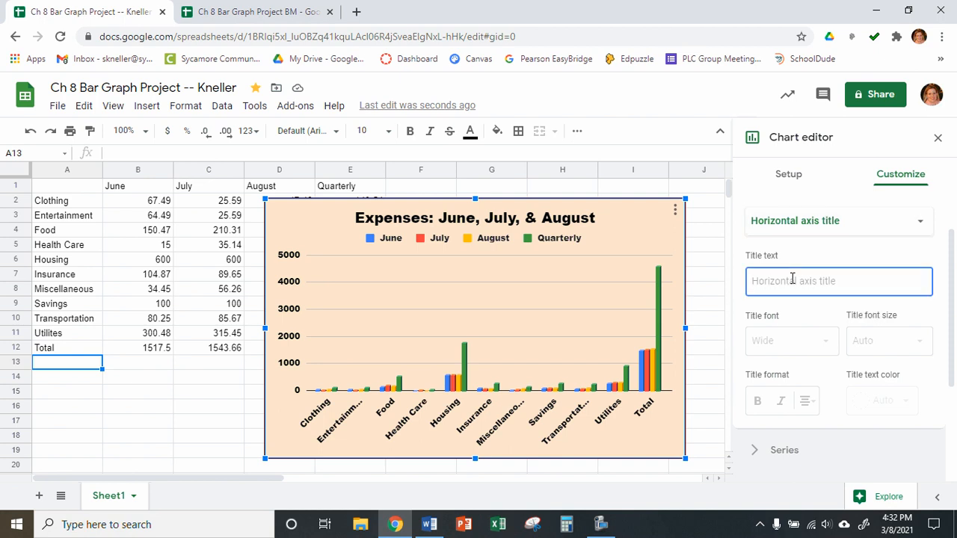
text(B)
key(BackSpace)
key(BackSpace)
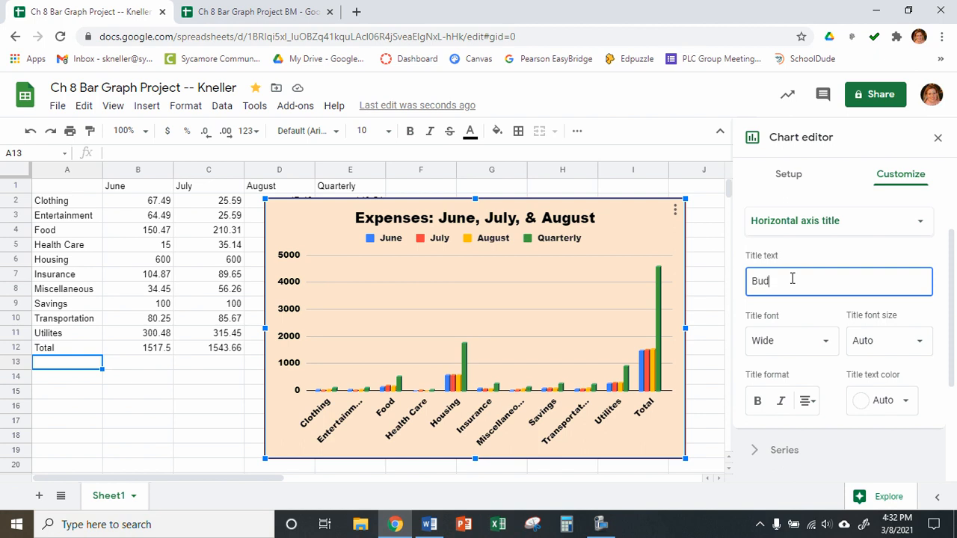
text(udget Category)
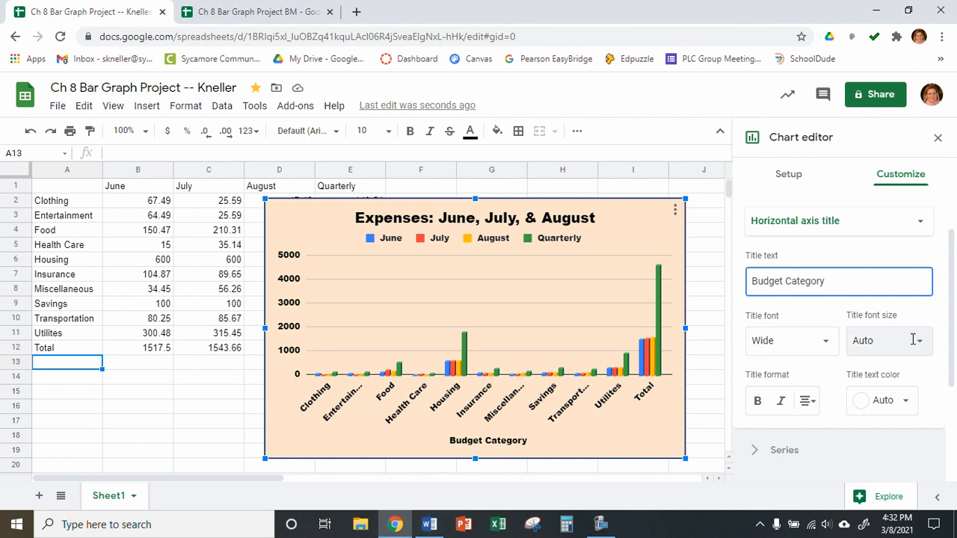
scroll(910, 339, down, 2)
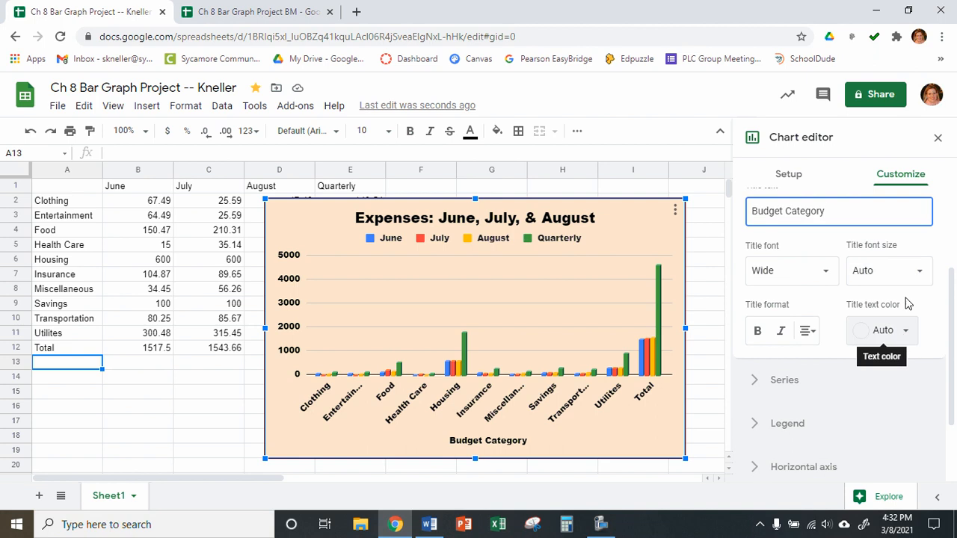
click(902, 338)
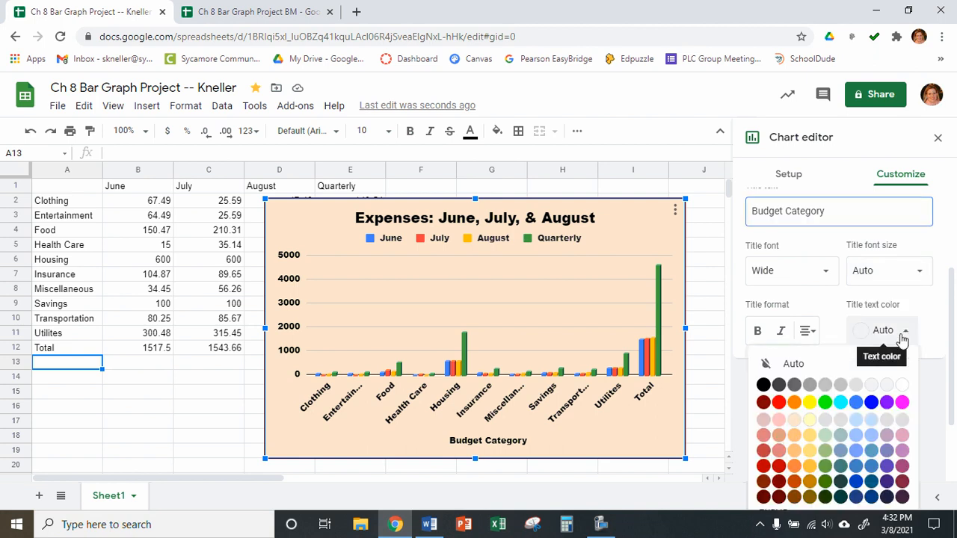
click(762, 388)
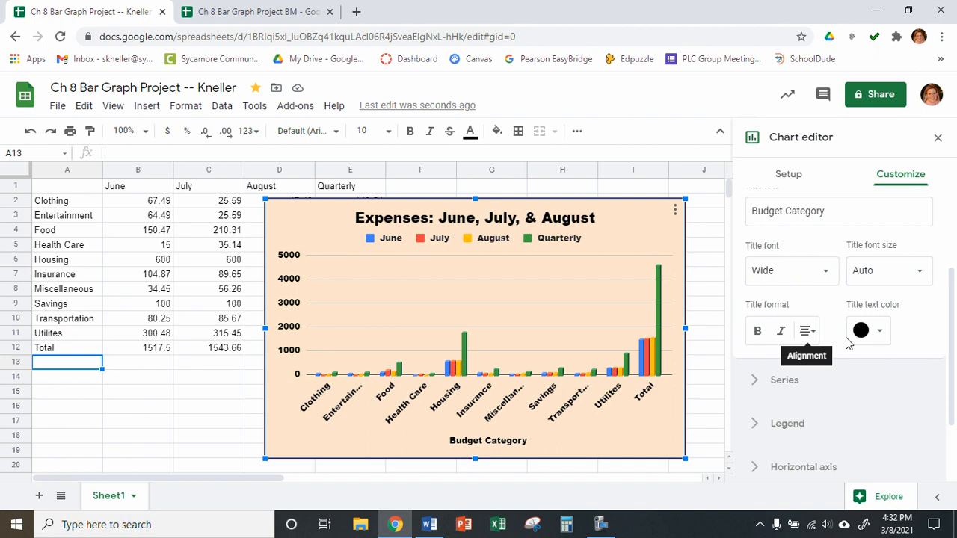
Step: Add the vertical axis title "Dollar Amount Spent" and set its text color to black
scroll(809, 334, up, 2)
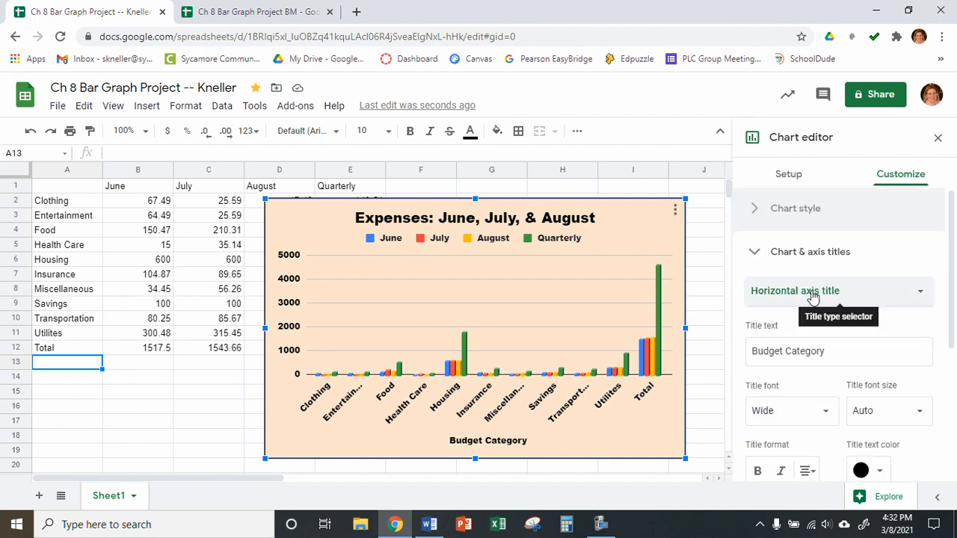
click(813, 295)
click(805, 313)
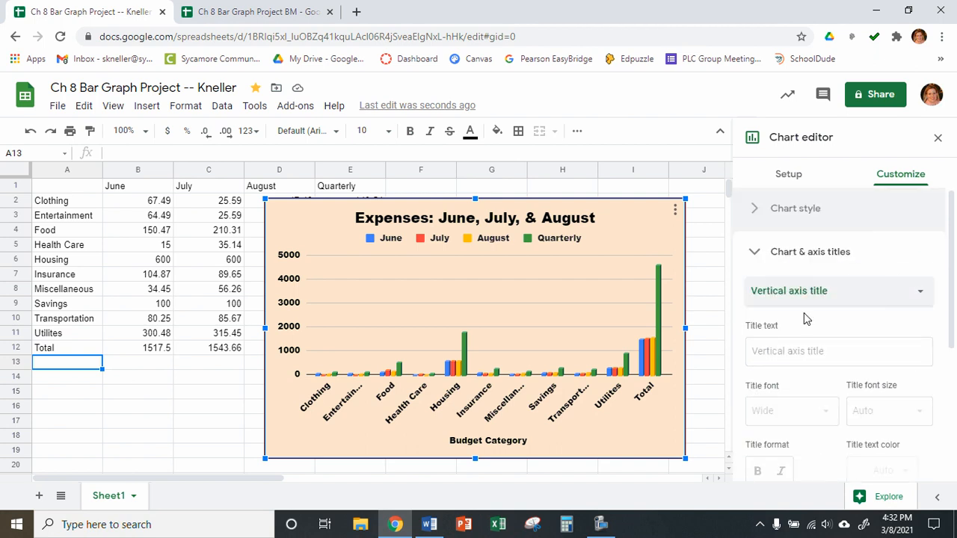
scroll(805, 318, down, 2)
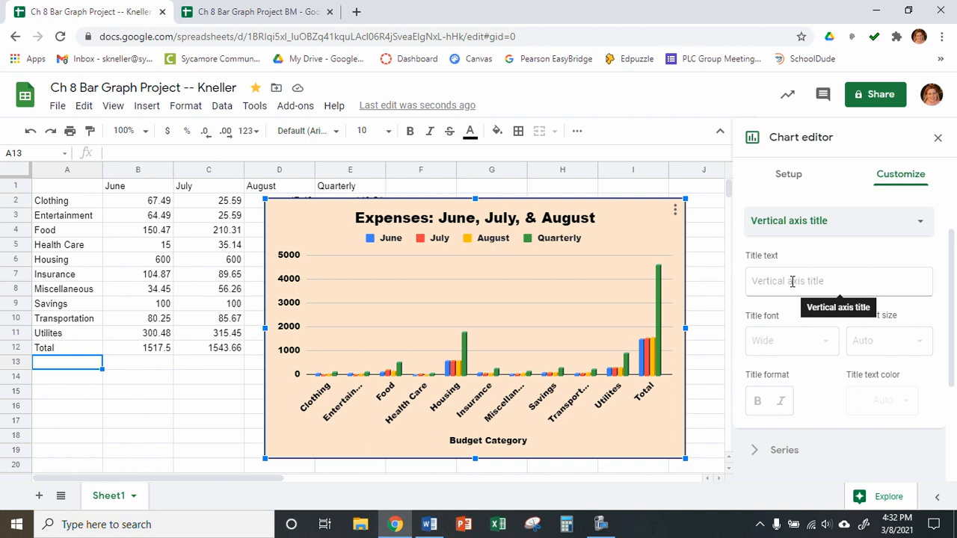
click(792, 281)
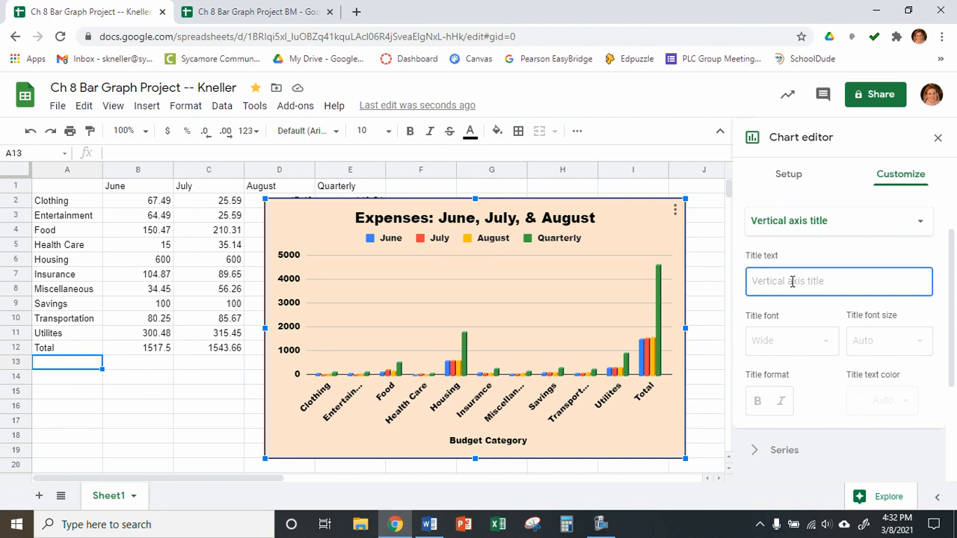
text(Dollar )
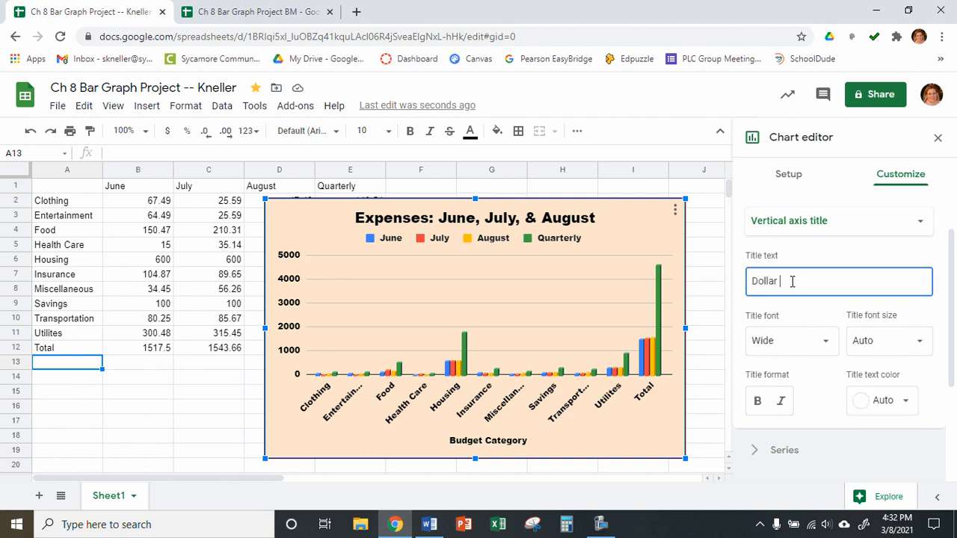
text(Amount Spent)
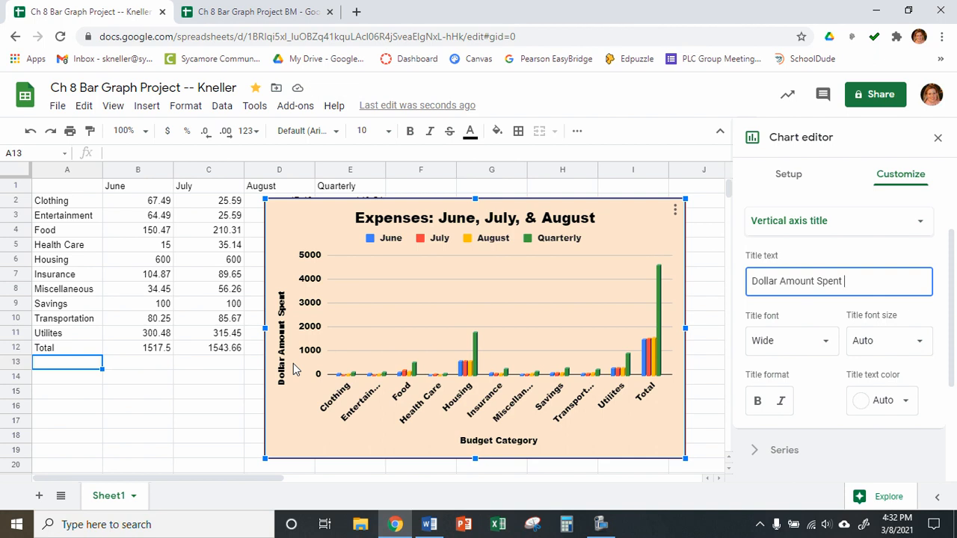
scroll(785, 353, down, 1)
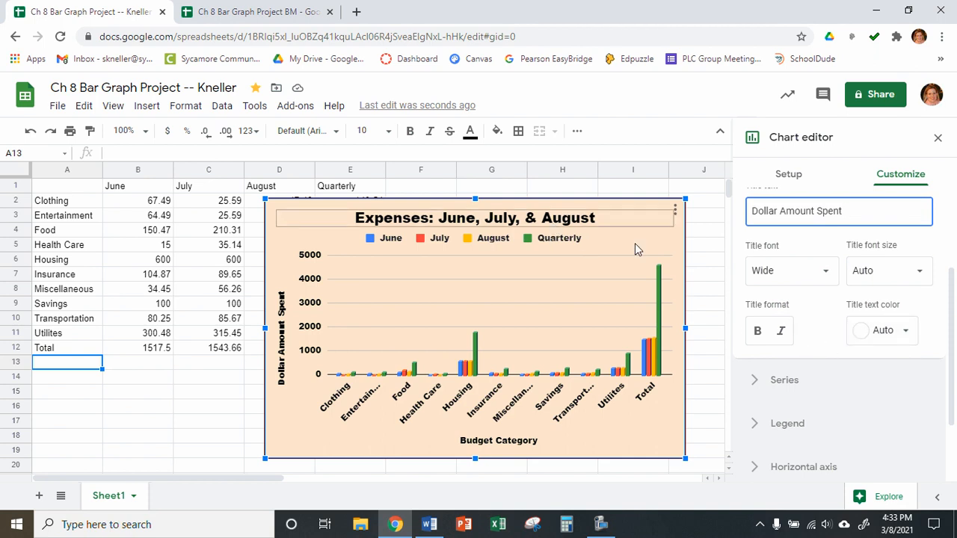
click(901, 333)
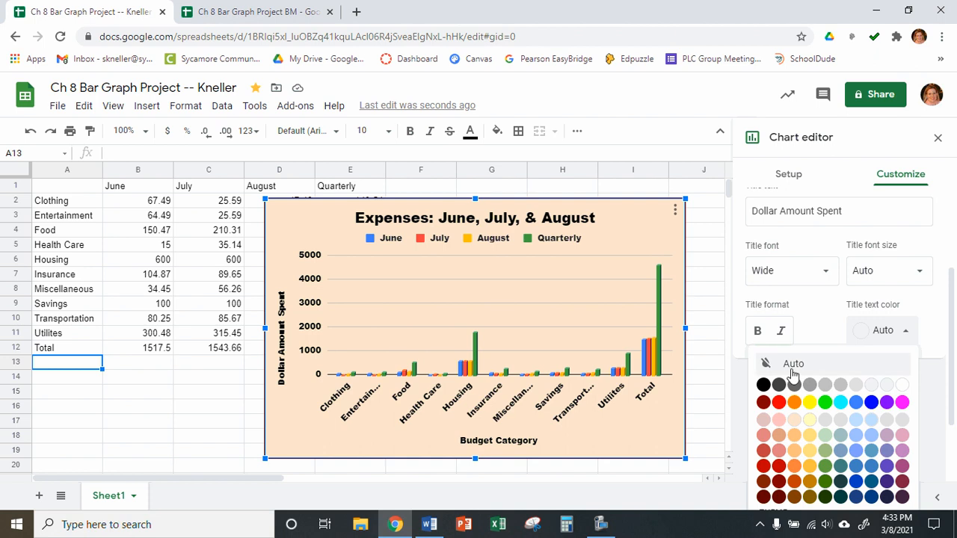
click(763, 385)
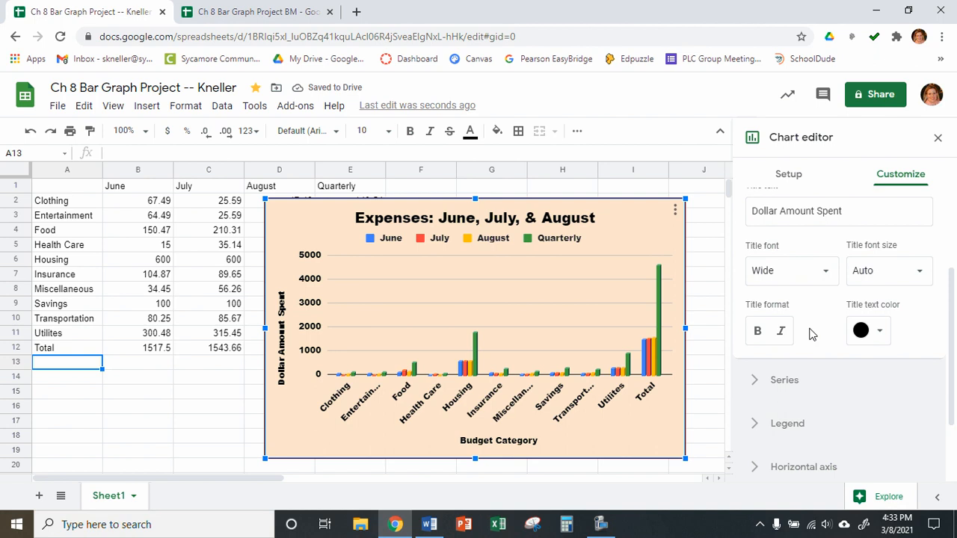
Step: Set the chart legend's position to Right in the legend settings
scroll(813, 329, up, 2)
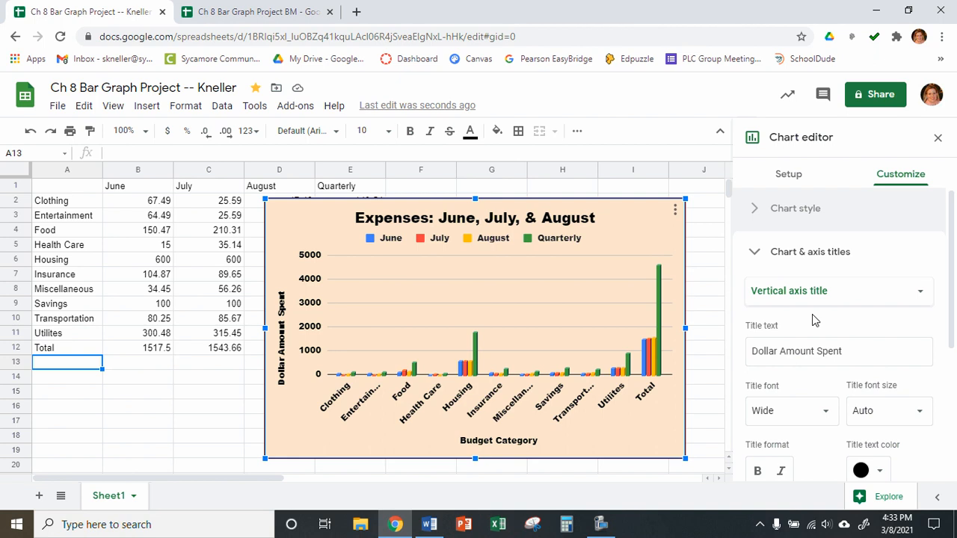
click(755, 254)
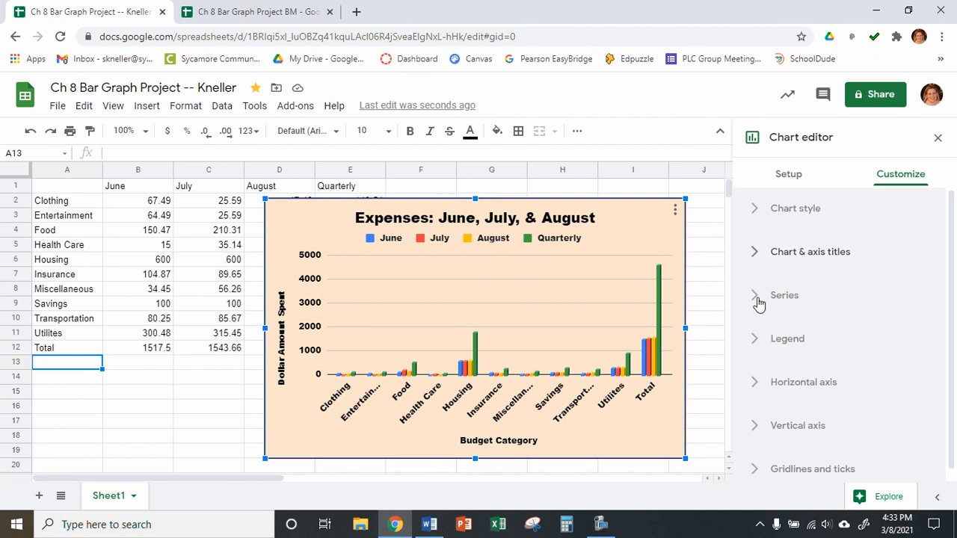
scroll(756, 321, down, 1)
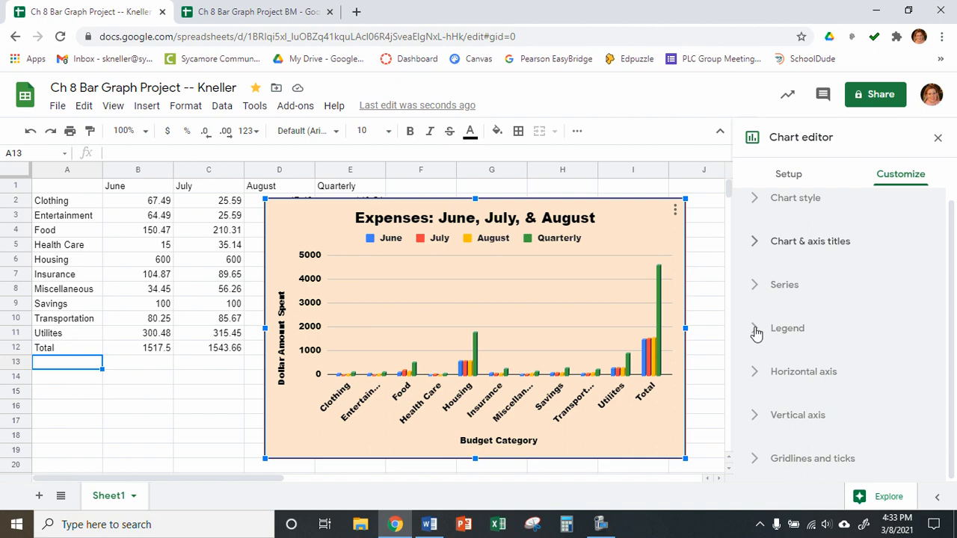
click(755, 334)
scroll(811, 344, down, 1)
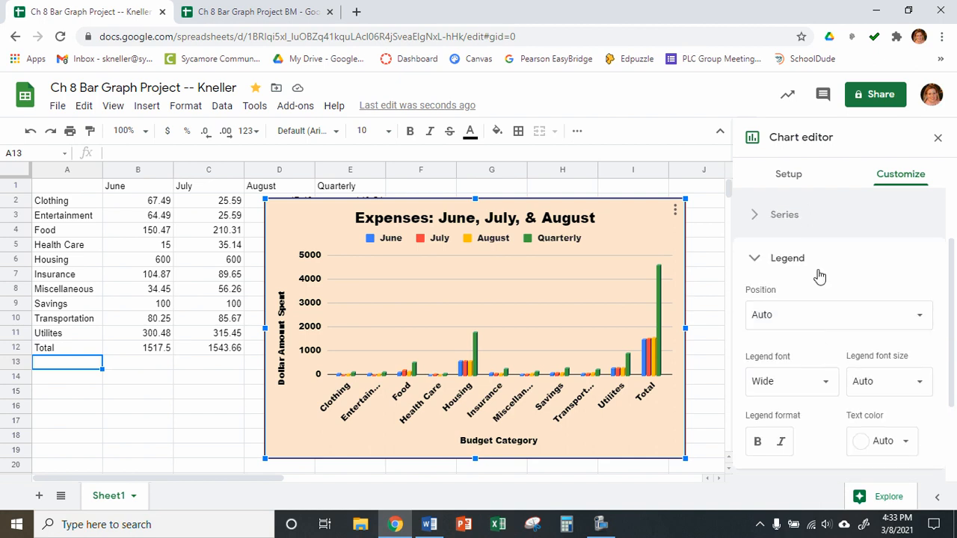
scroll(814, 321, down, 1)
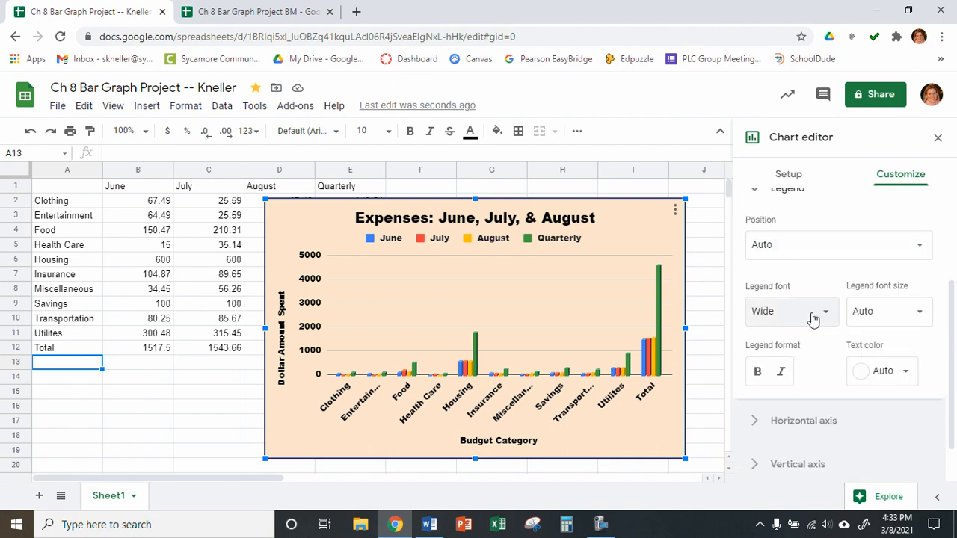
click(798, 249)
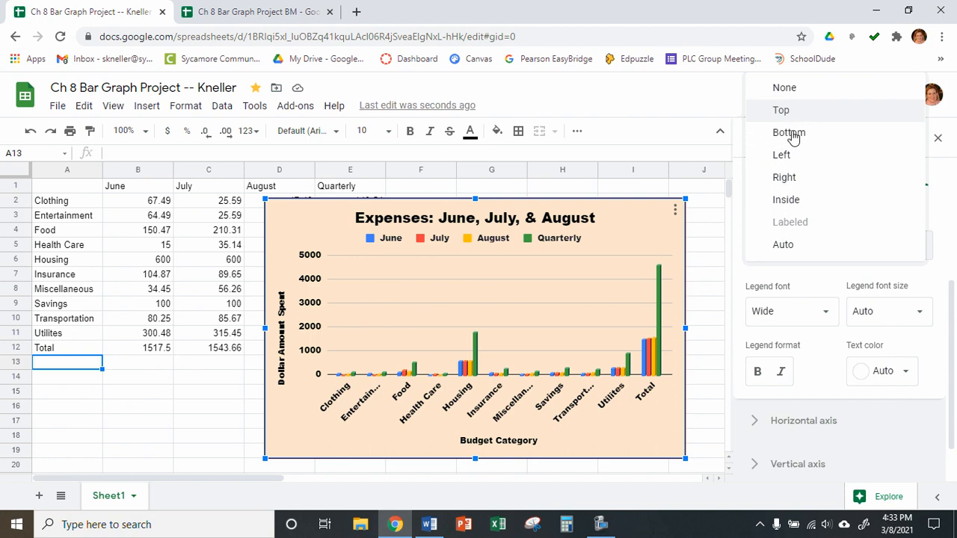
click(797, 179)
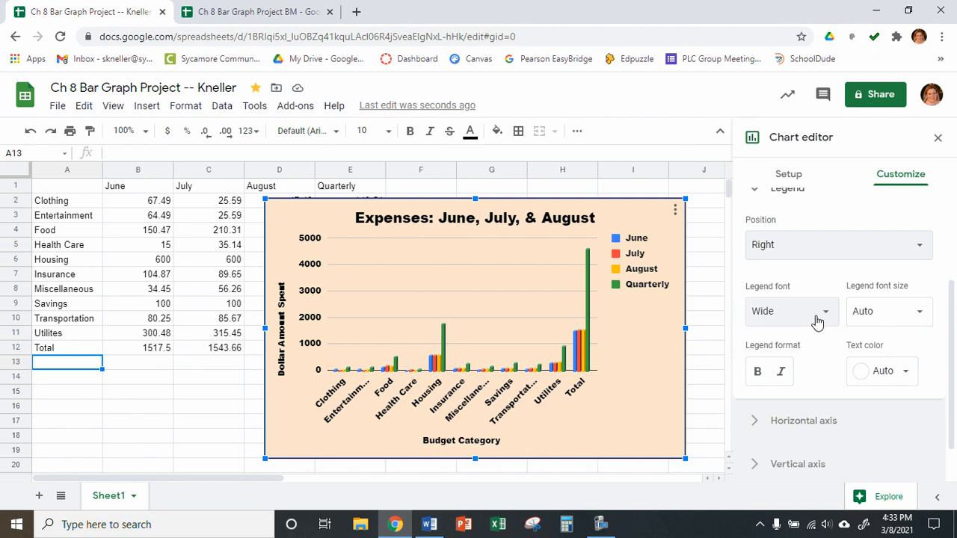
Step: Set the chart legend's text color to black and close the legend settings
click(908, 372)
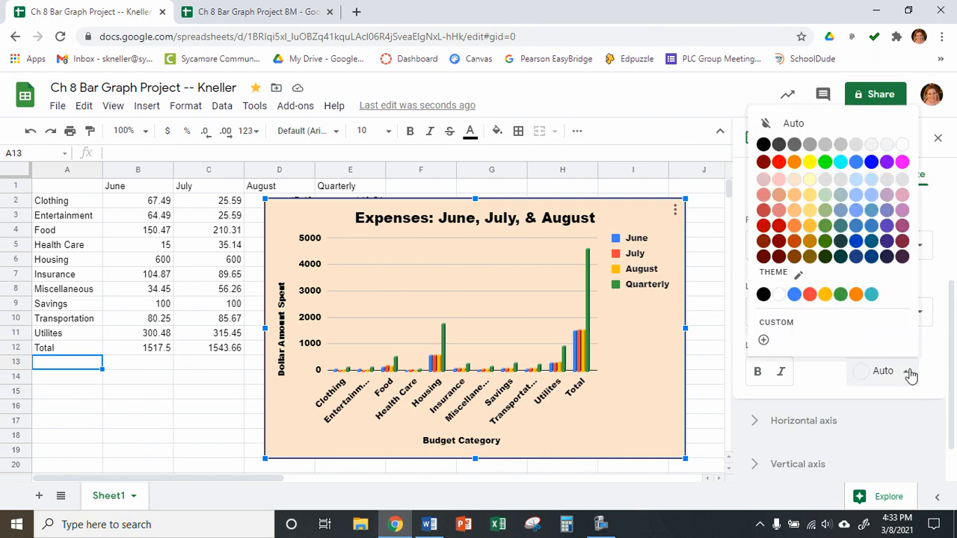
click(793, 294)
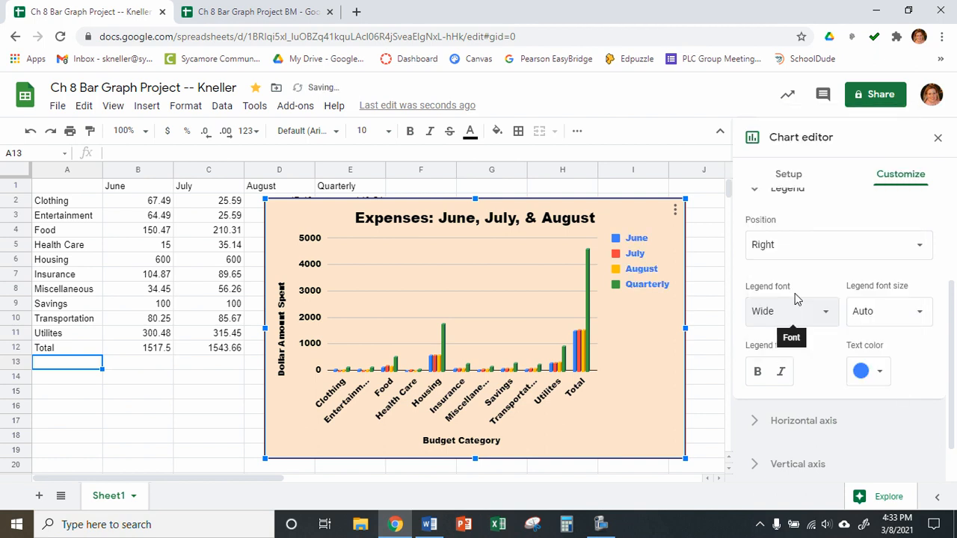
click(861, 374)
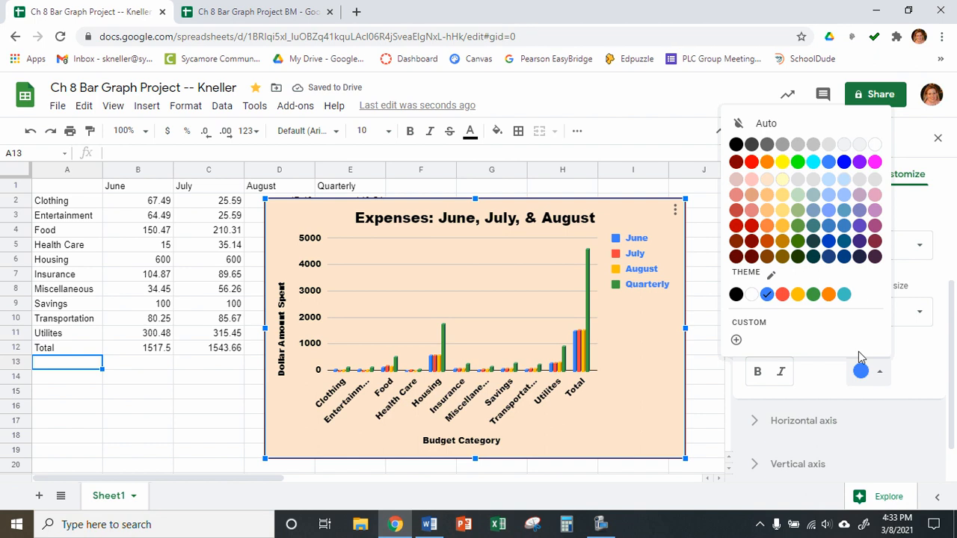
click(736, 295)
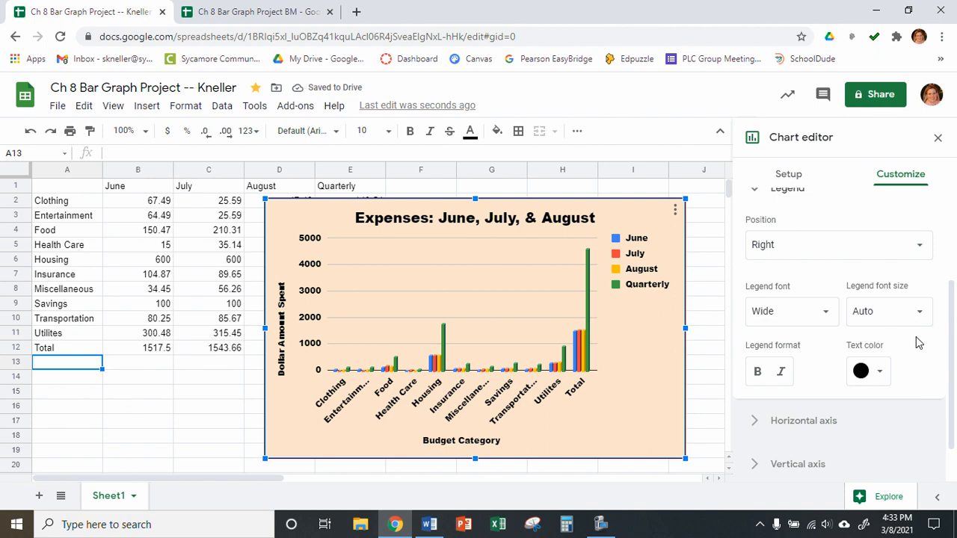
drag(953, 356, 953, 342)
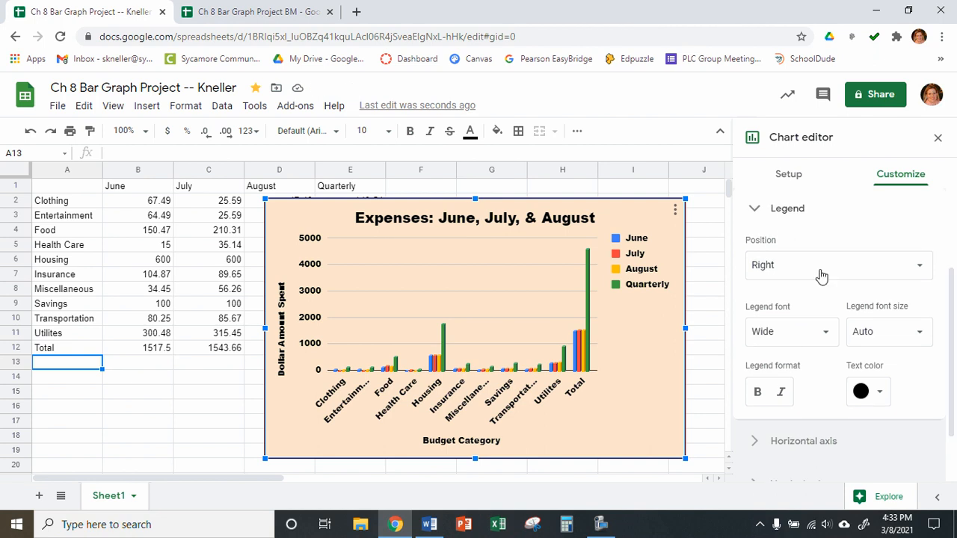
click(750, 212)
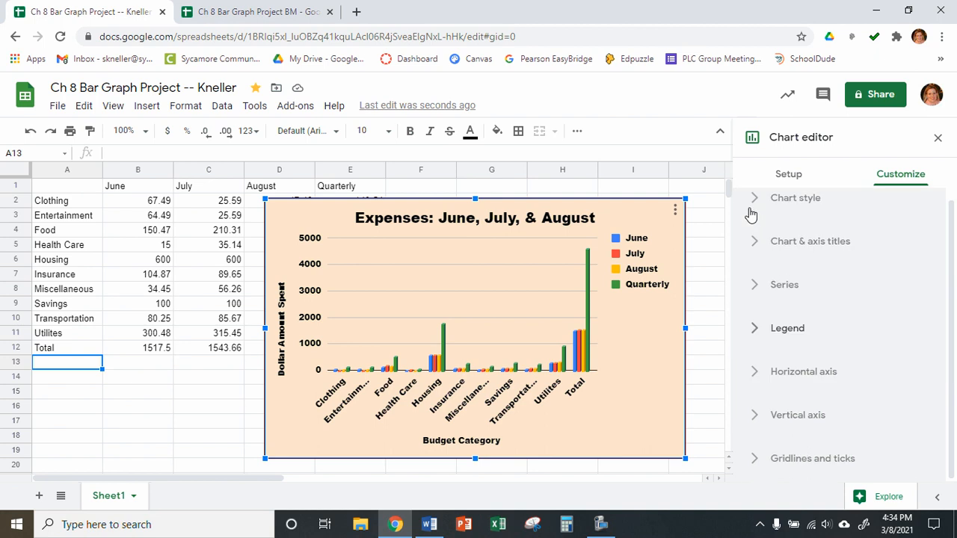
Step: Examine the horizontal axis settings, including the label font size and slant label options
click(829, 374)
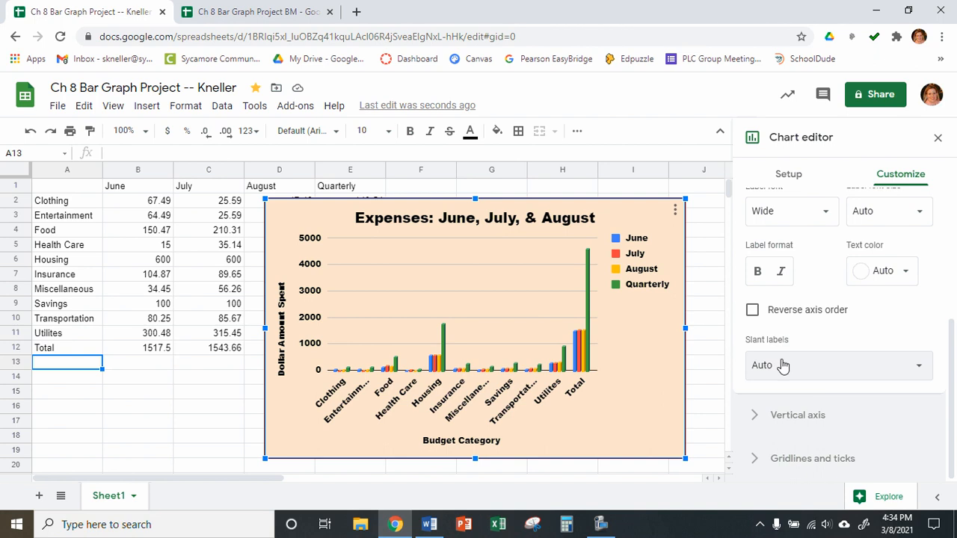
click(786, 364)
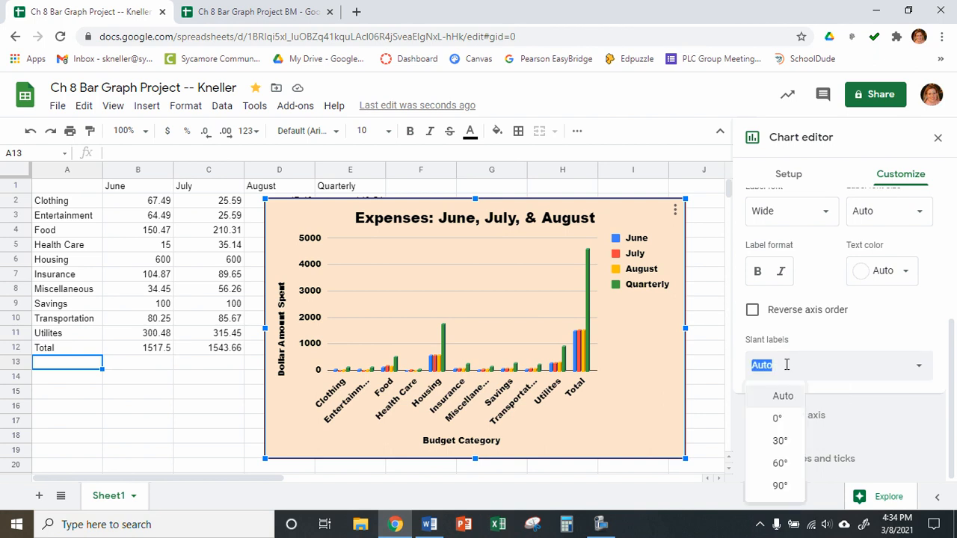
click(787, 363)
click(822, 338)
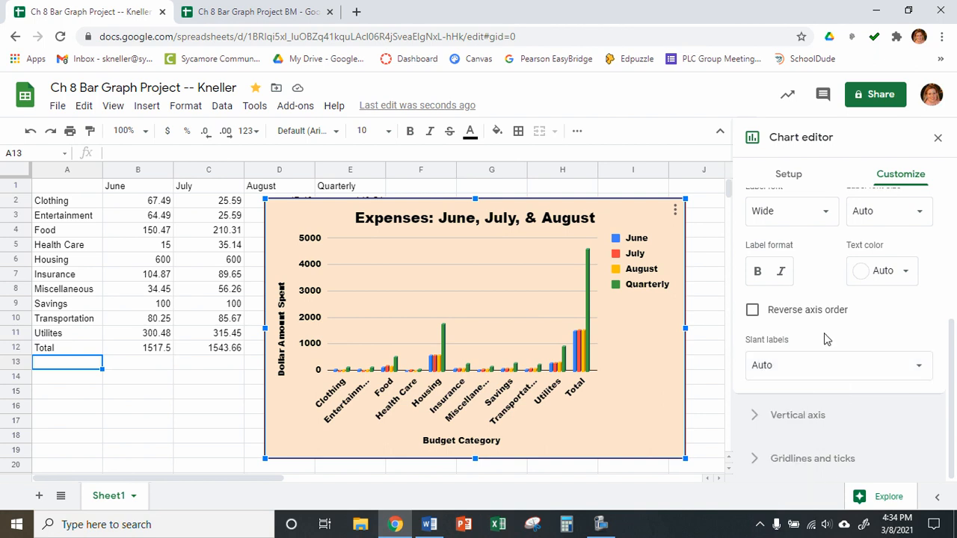
scroll(843, 337, up, 3)
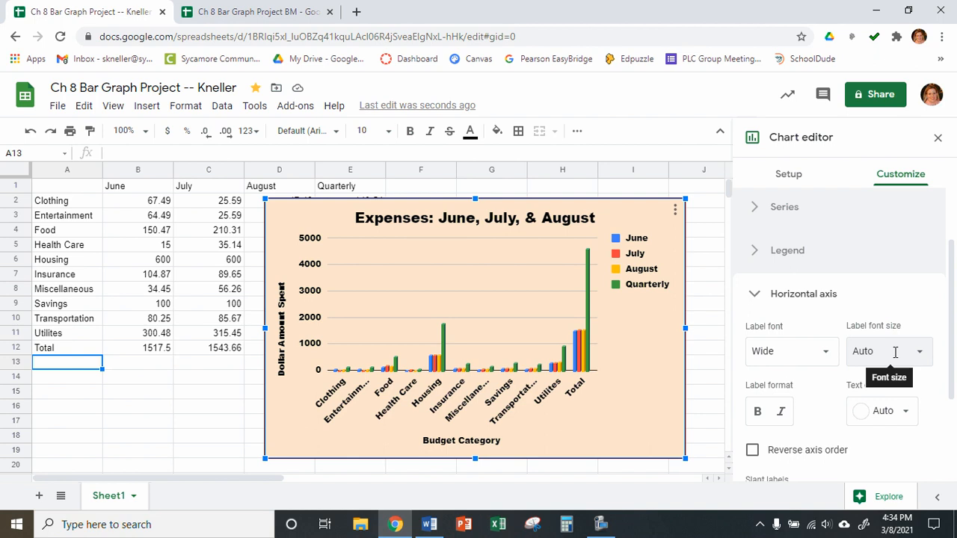
click(922, 356)
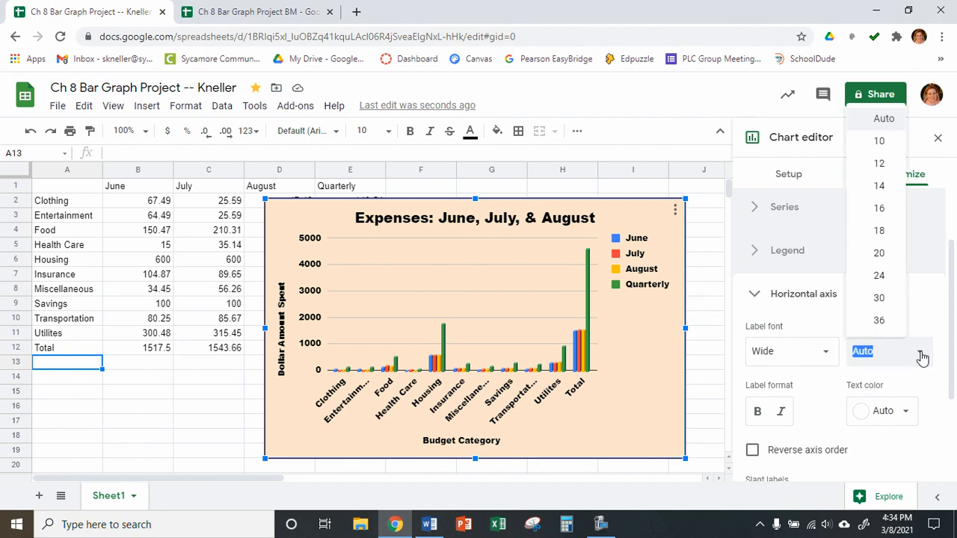
click(921, 357)
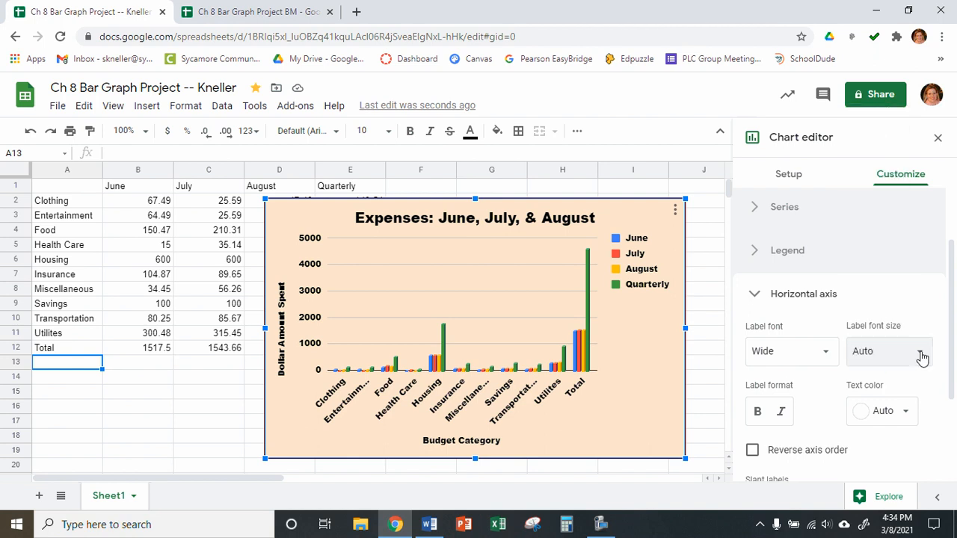
scroll(920, 354, down, 1)
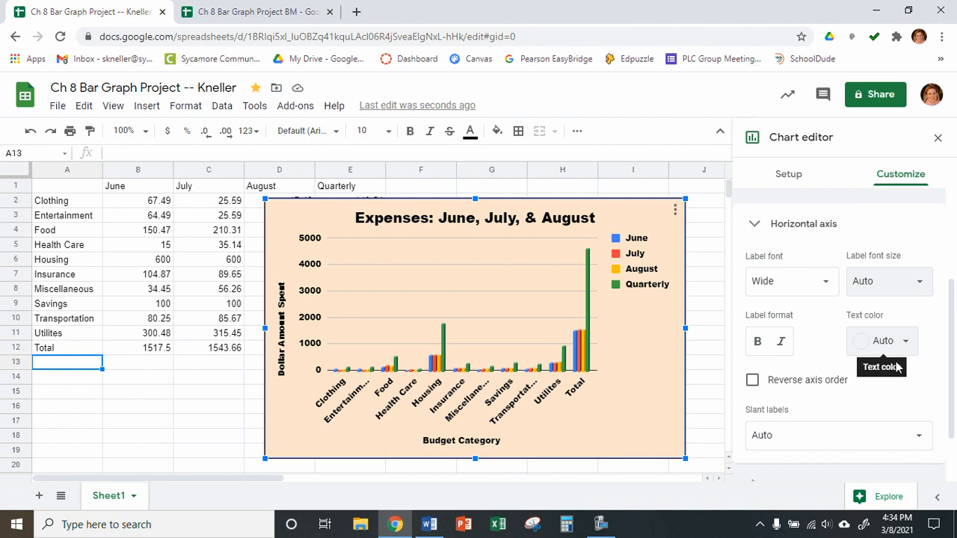
scroll(844, 381, down, 1)
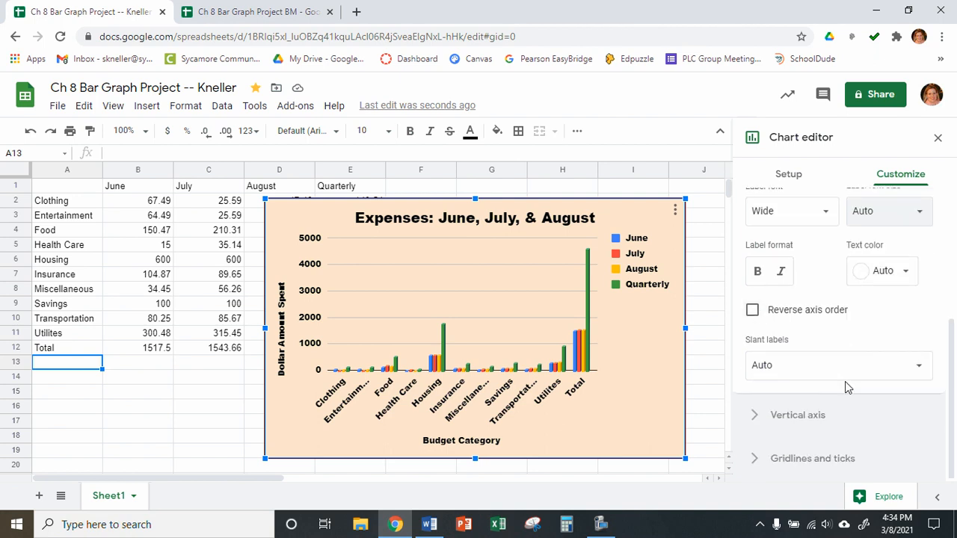
scroll(846, 387, up, 2)
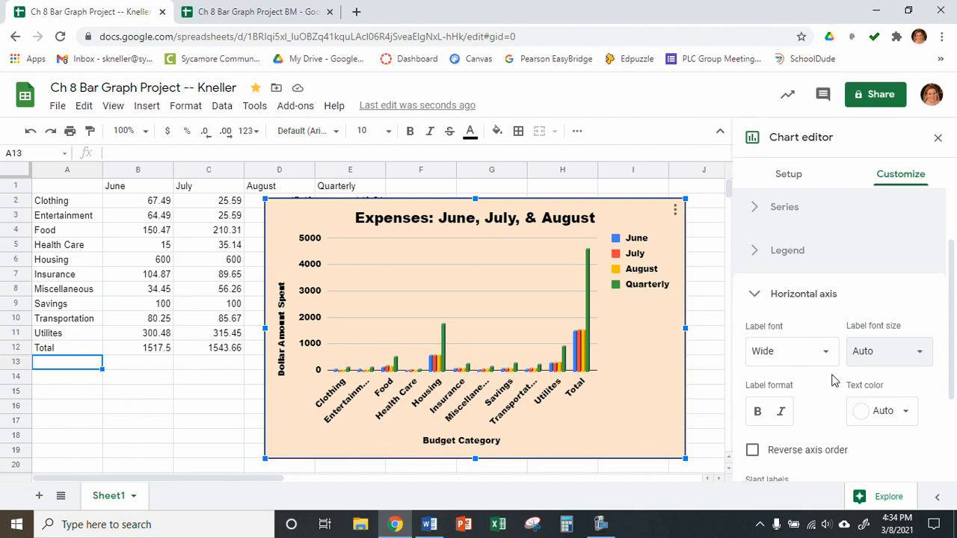
click(755, 297)
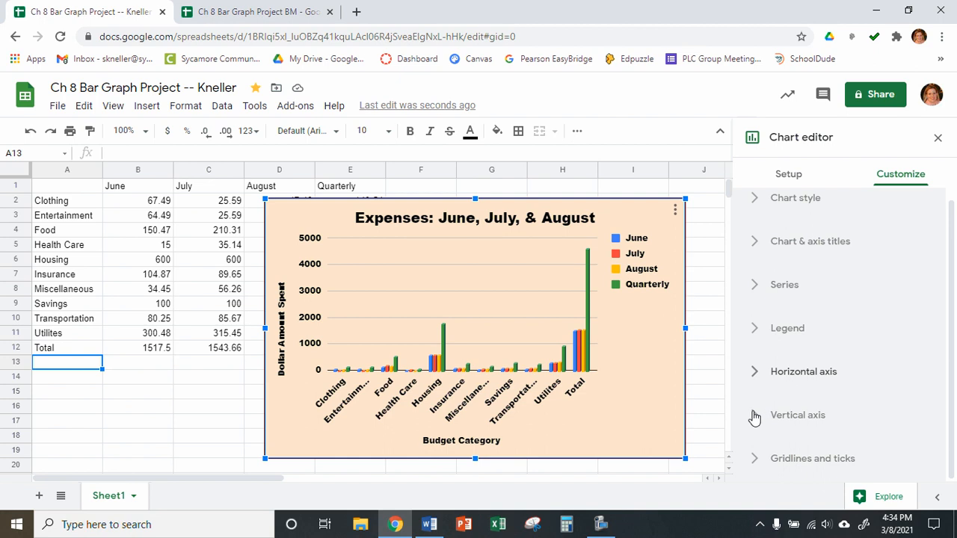
Step: Show the axis line on the chart's vertical axis and review the remaining vertical axis settings
click(756, 416)
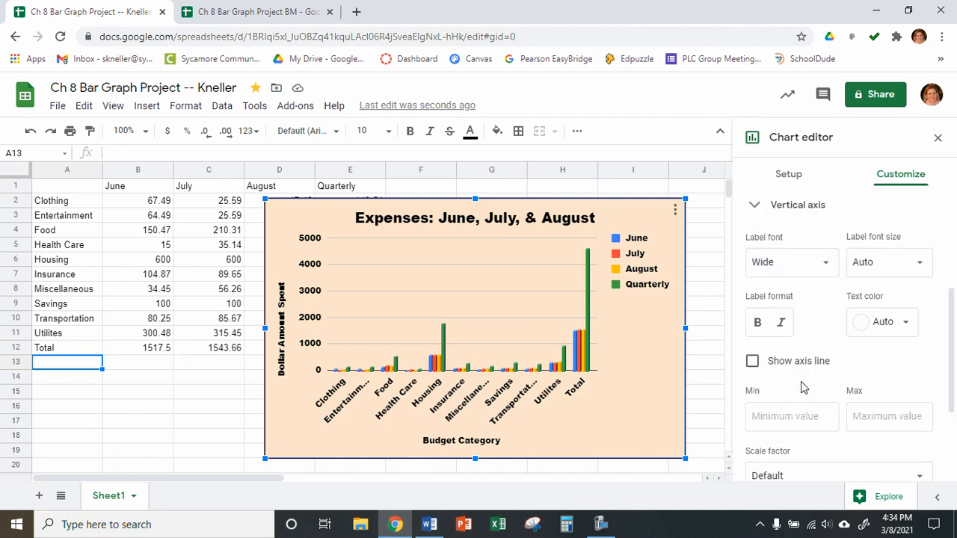
scroll(800, 381, down, 1)
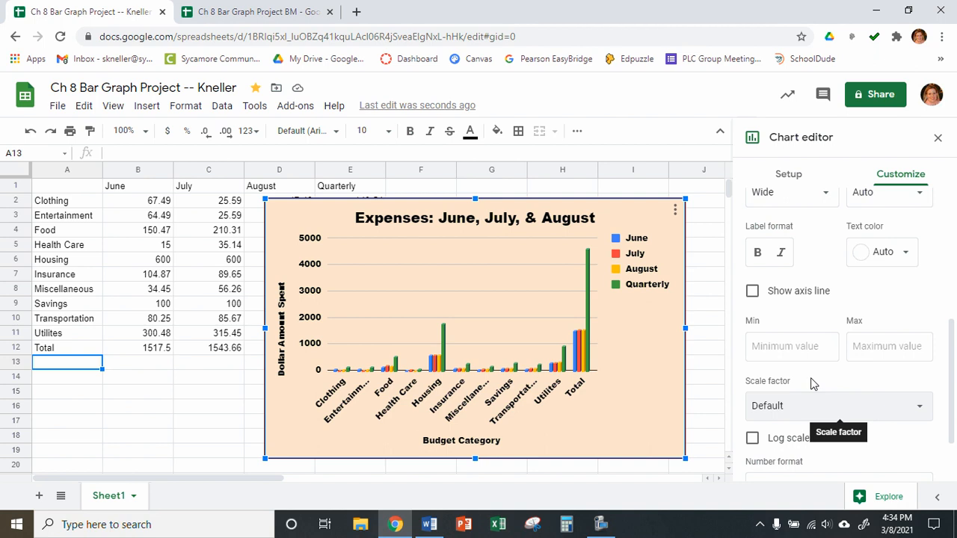
scroll(820, 388, up, 1)
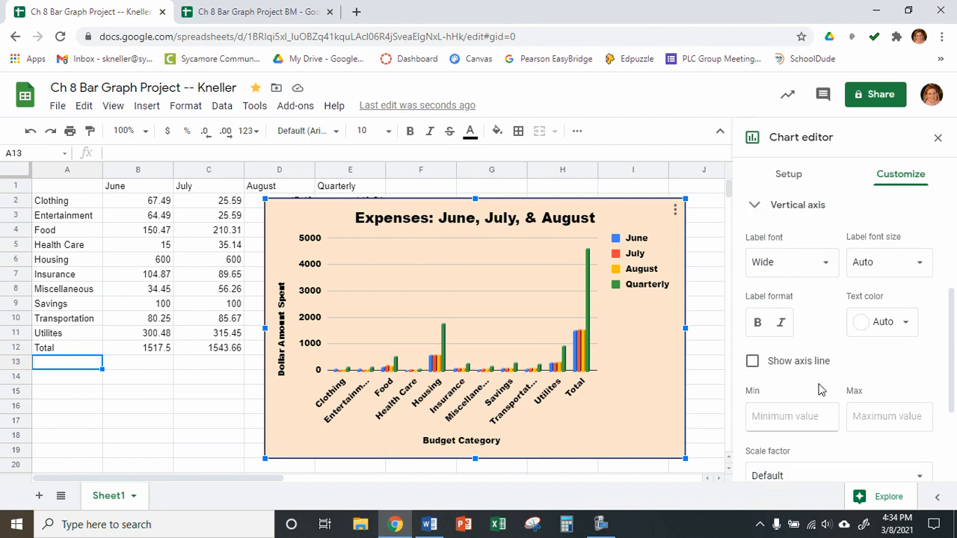
click(752, 361)
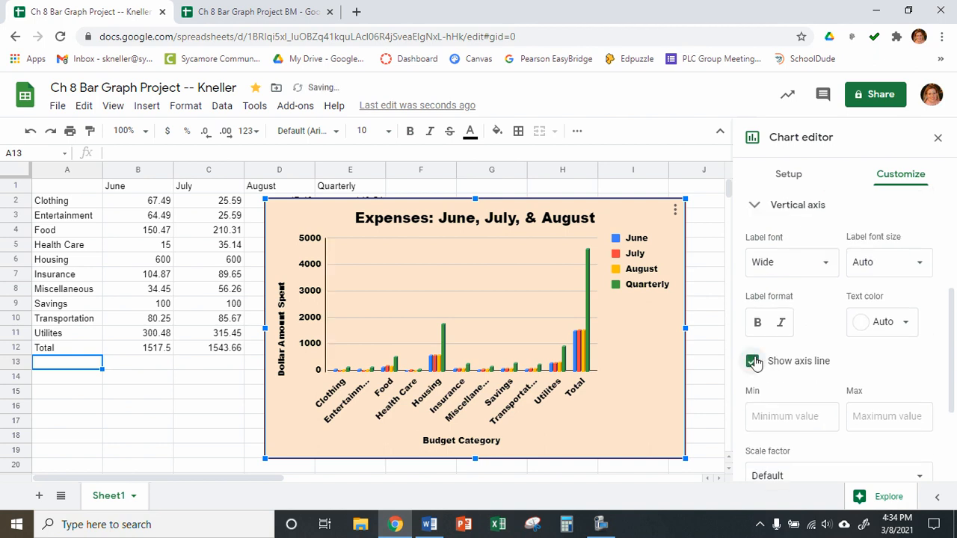
scroll(864, 393, up, 1)
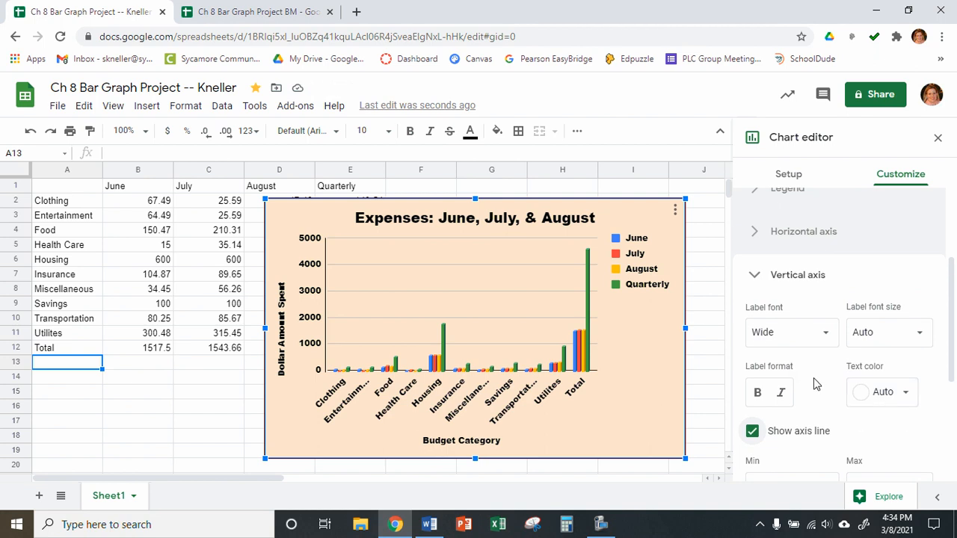
scroll(812, 379, down, 3)
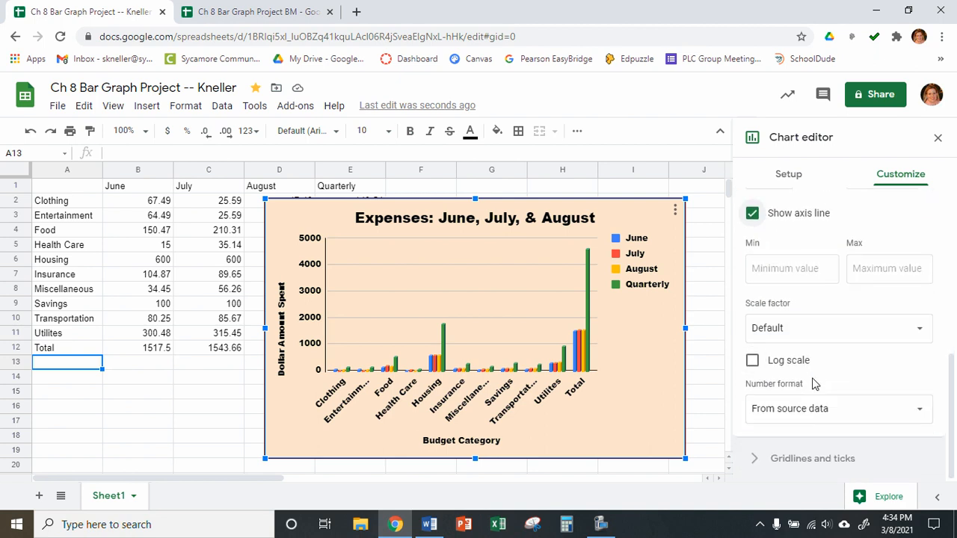
scroll(813, 381, up, 2)
scroll(813, 379, up, 2)
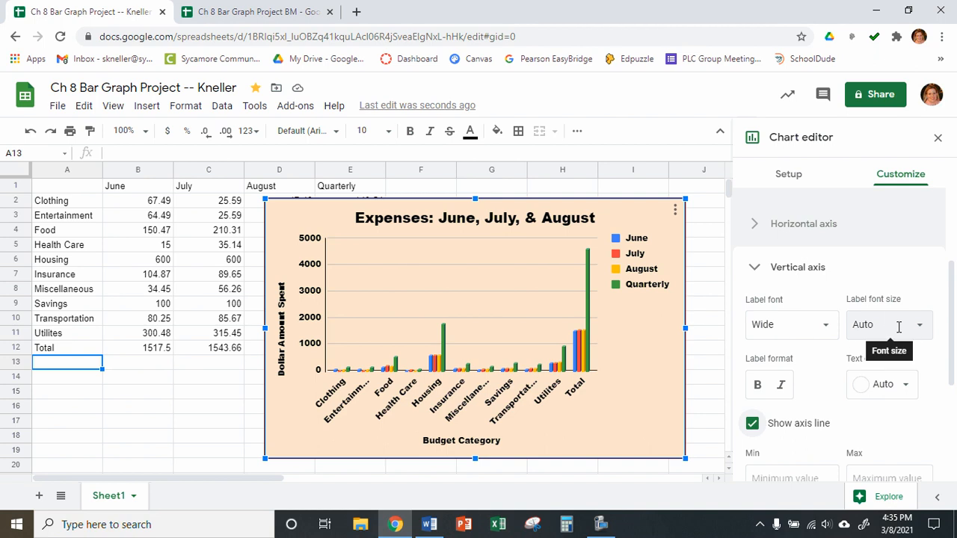
click(756, 268)
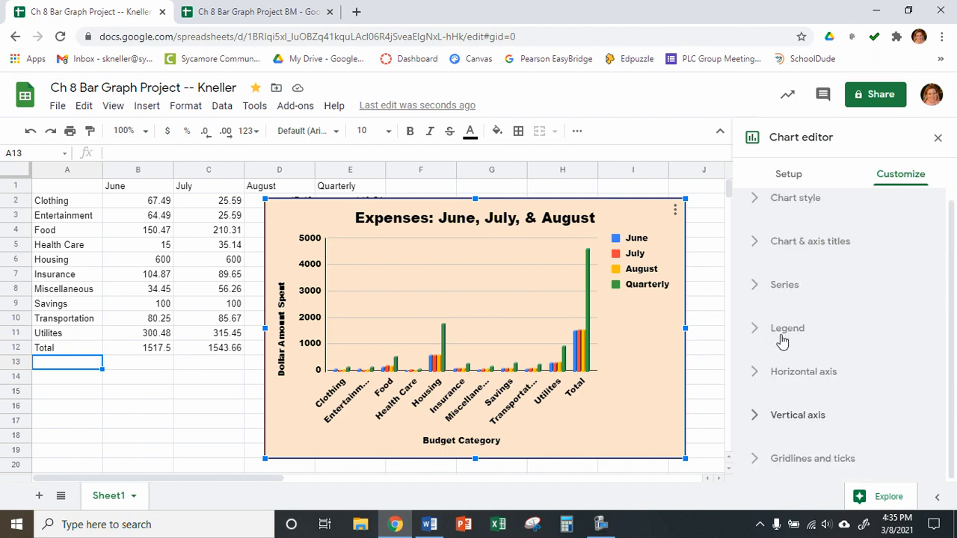
Step: In the gridlines and ticks settings for the vertical axis, use Step for both the major and minor spacing types
click(752, 462)
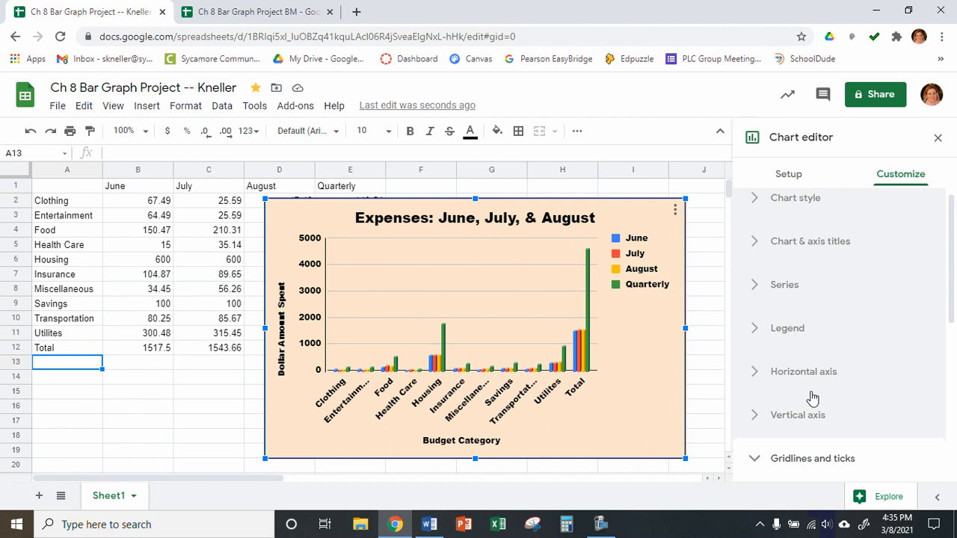
scroll(842, 336, up, 1)
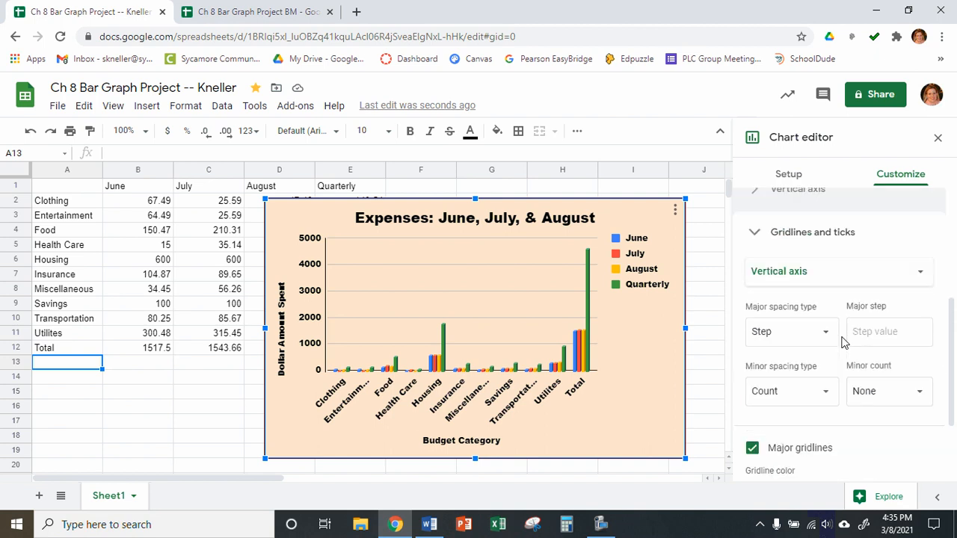
click(800, 291)
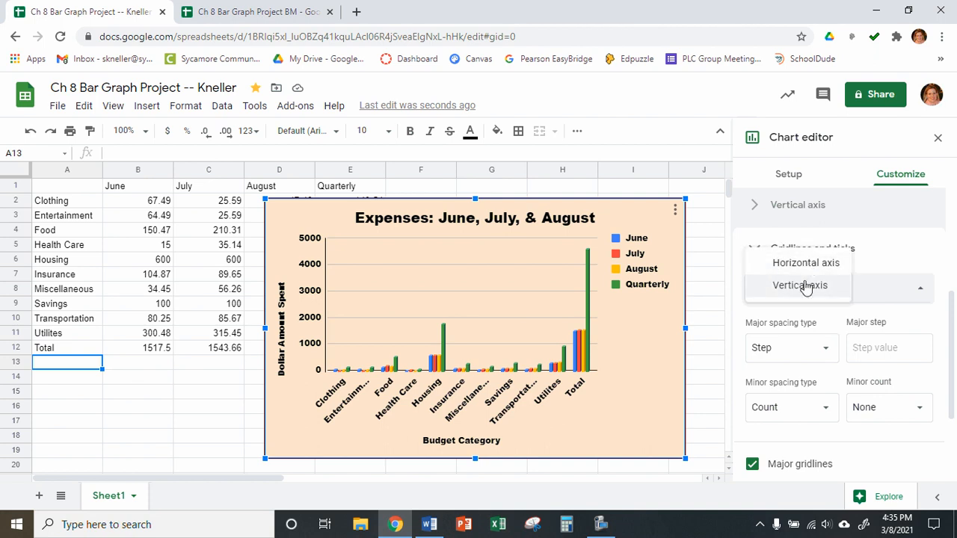
click(805, 287)
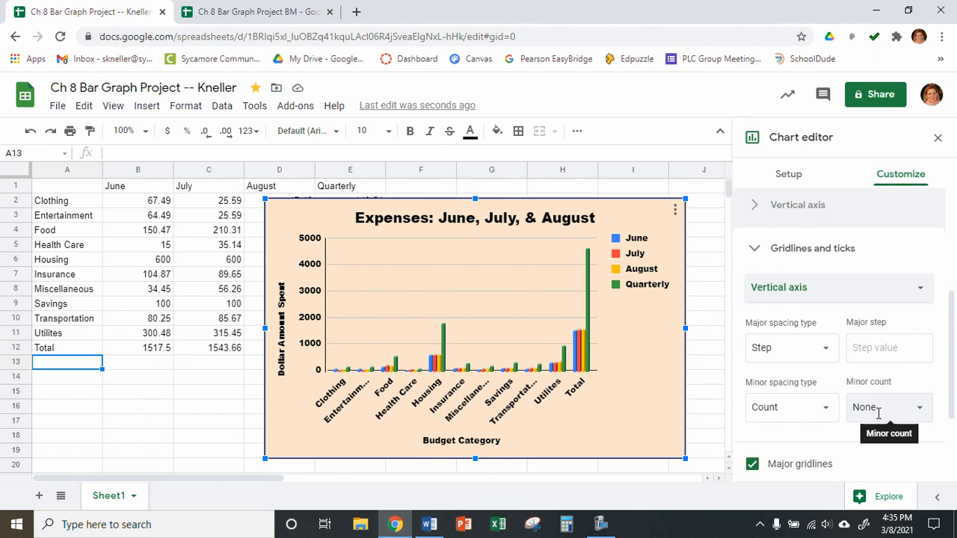
scroll(875, 419, down, 1)
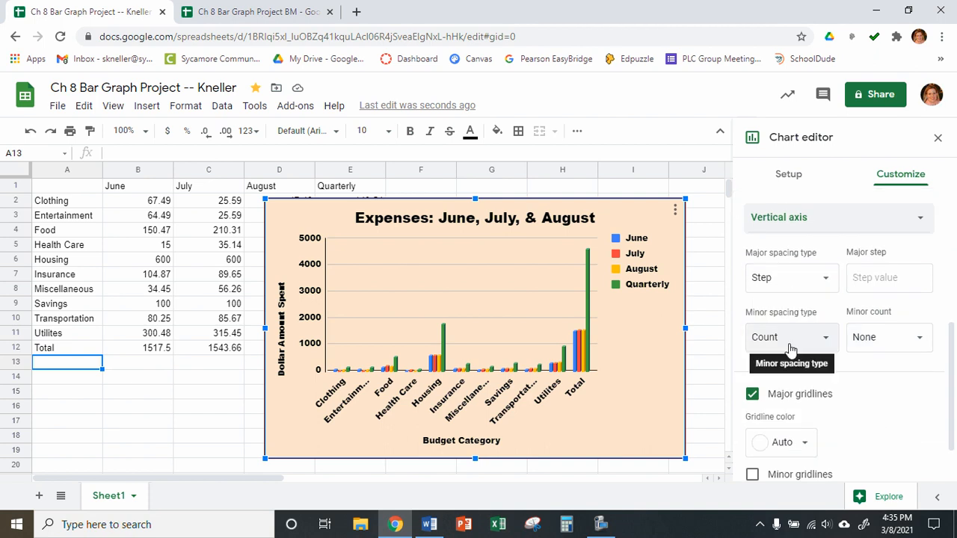
click(888, 283)
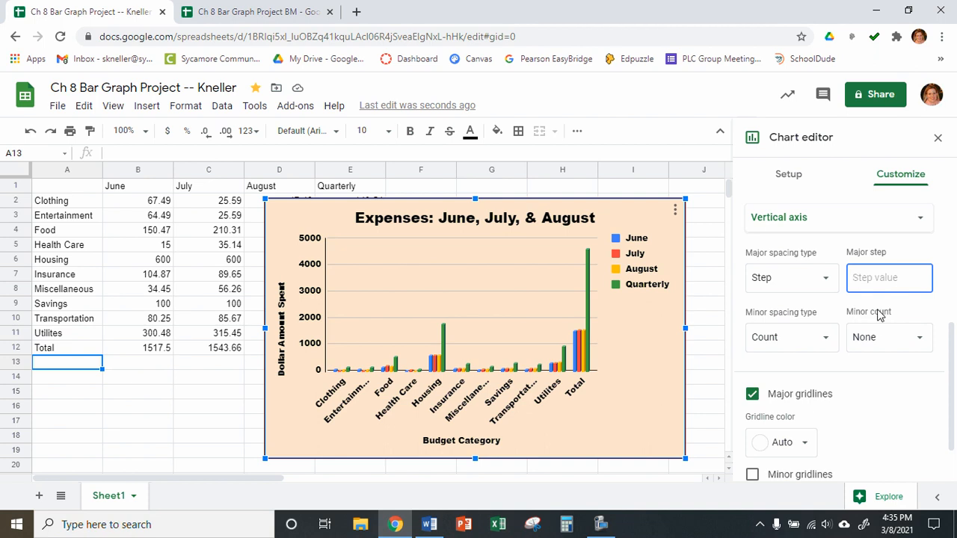
click(815, 281)
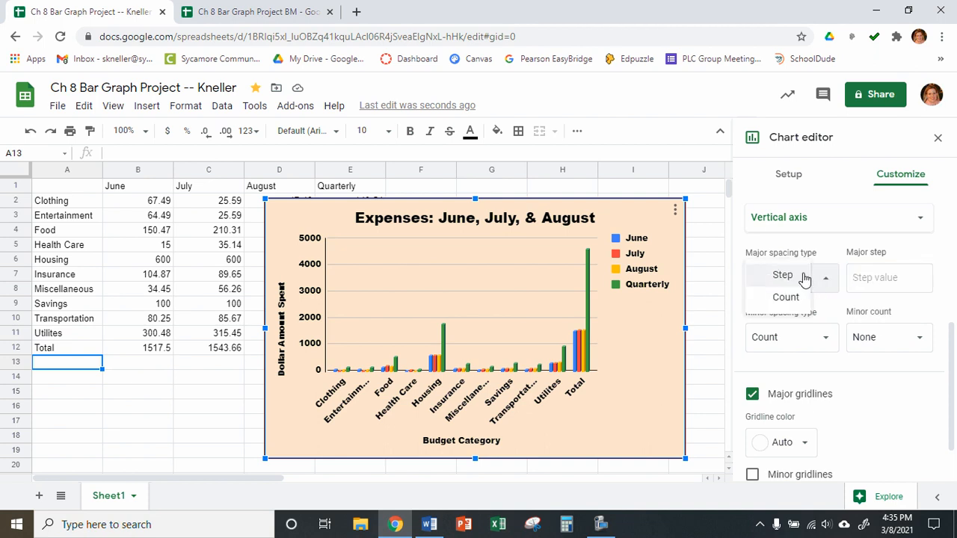
click(794, 278)
click(867, 277)
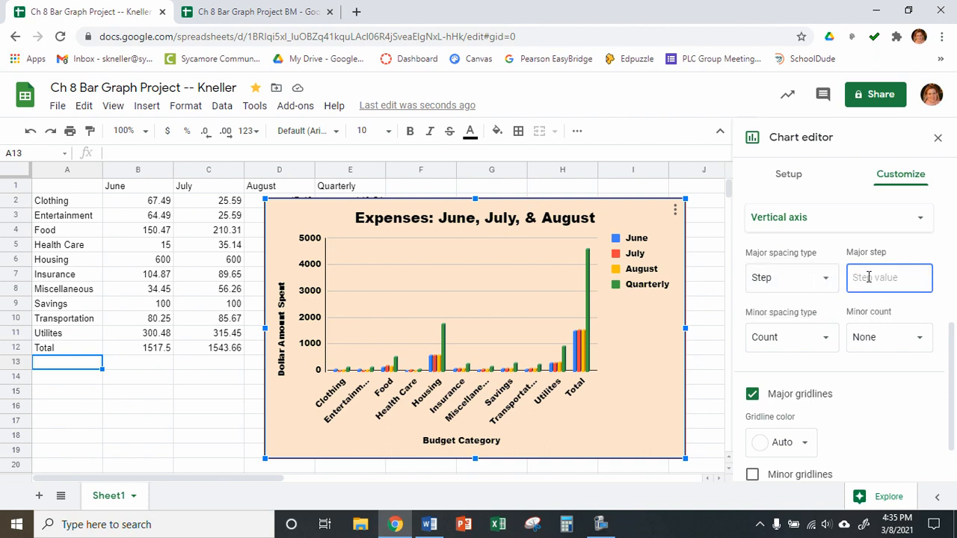
click(828, 336)
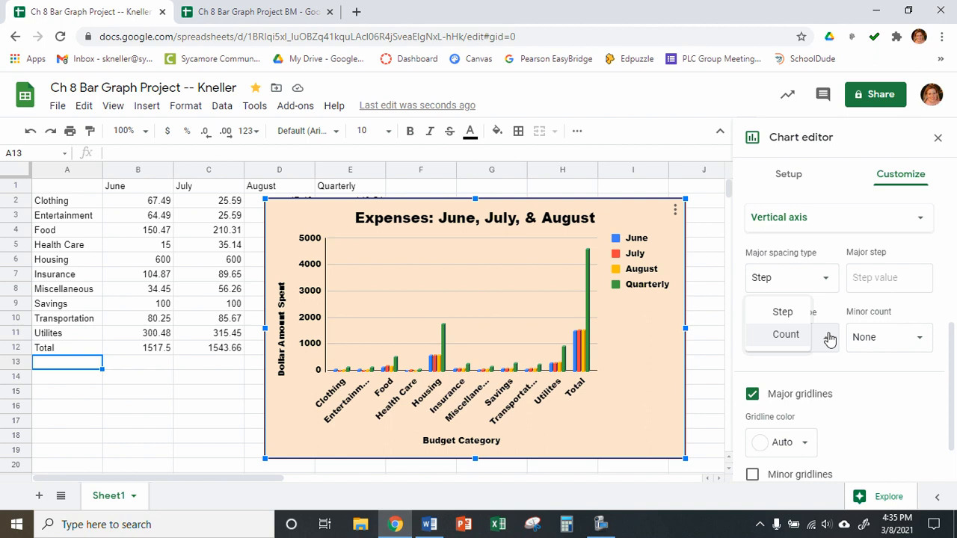
click(777, 309)
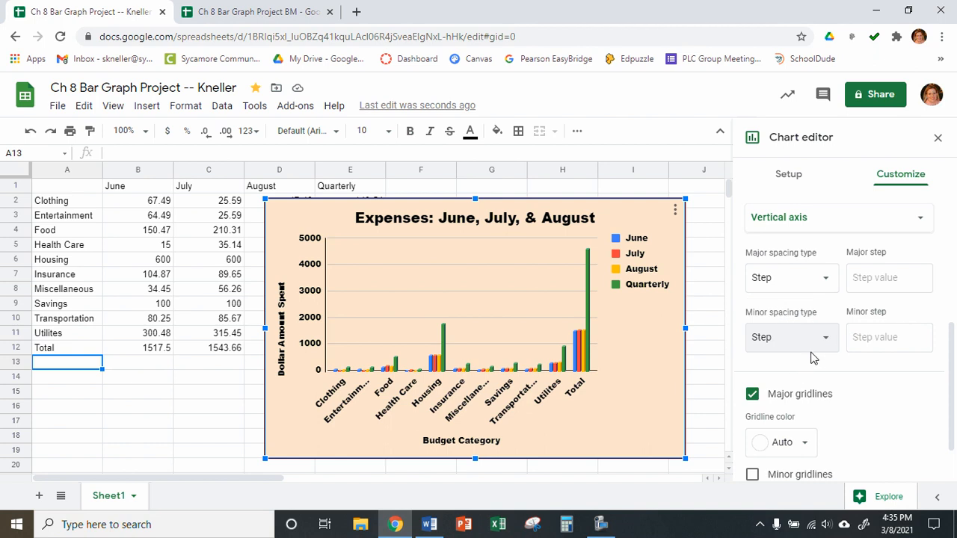
scroll(856, 369, down, 1)
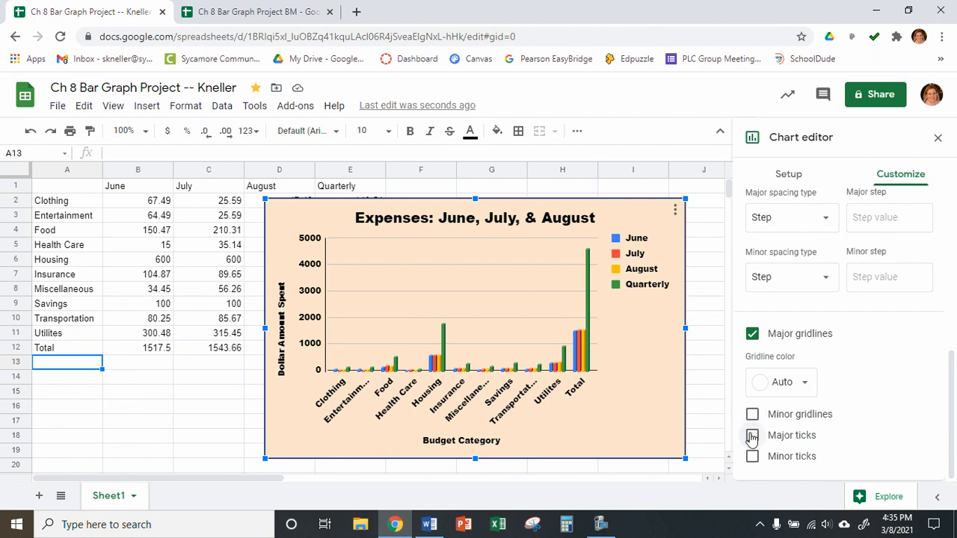
Step: Turn on major ticks for the chart's vertical axis and set their position to Outside
click(752, 436)
click(752, 435)
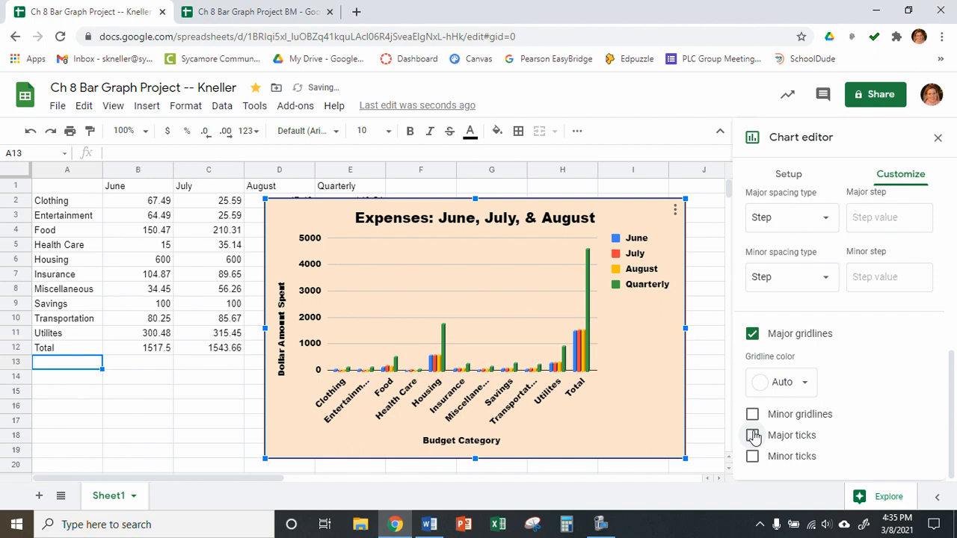
click(752, 435)
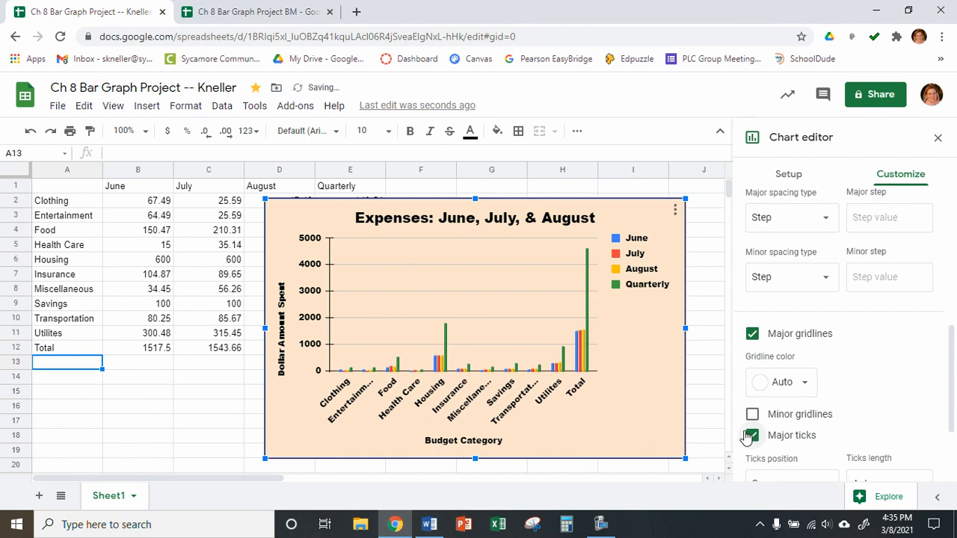
scroll(828, 427, down, 3)
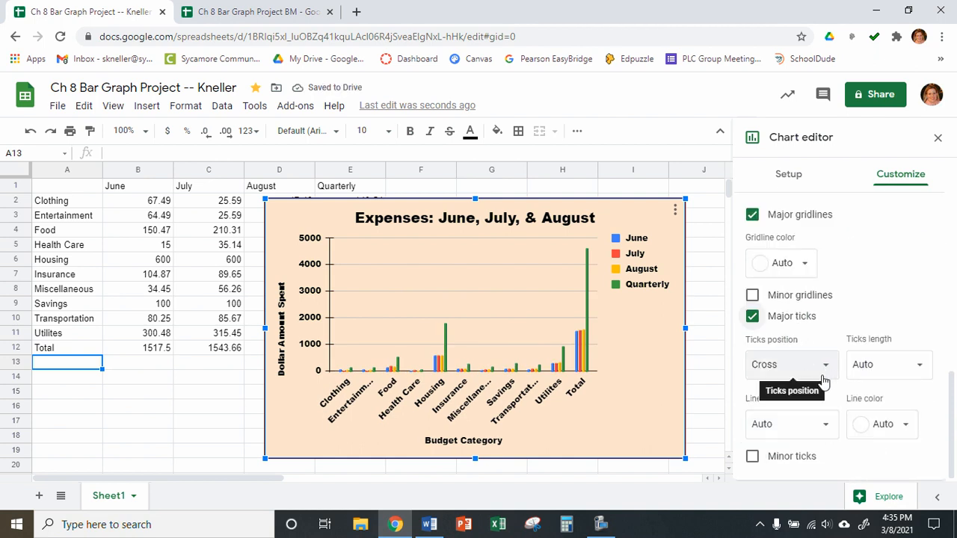
click(827, 370)
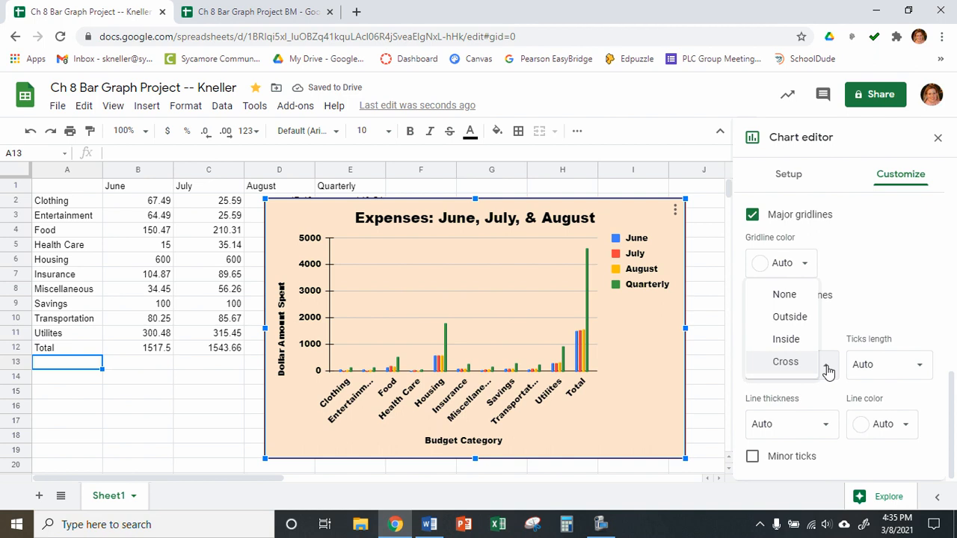
click(795, 318)
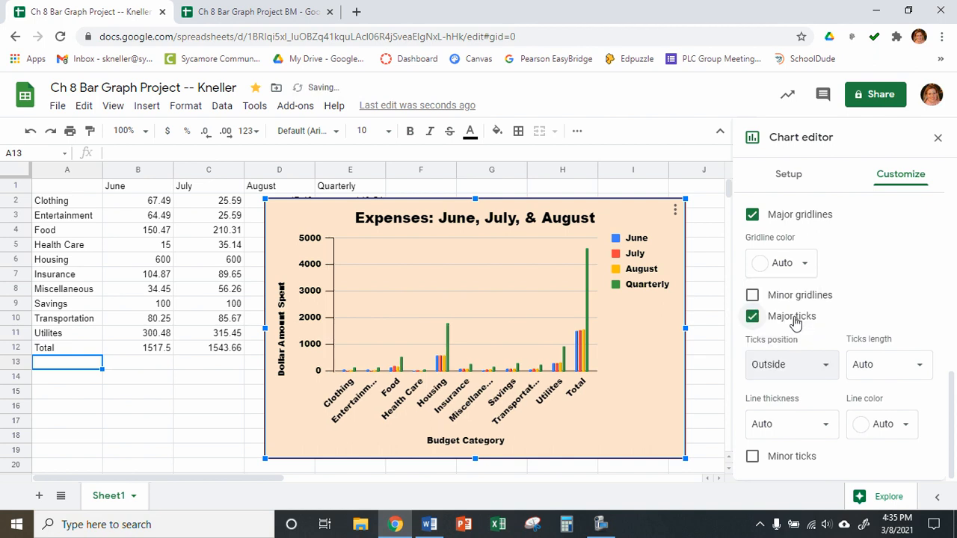
Step: Try the Inside and Cross positions for the vertical axis's major ticks and settle on Inside
click(825, 366)
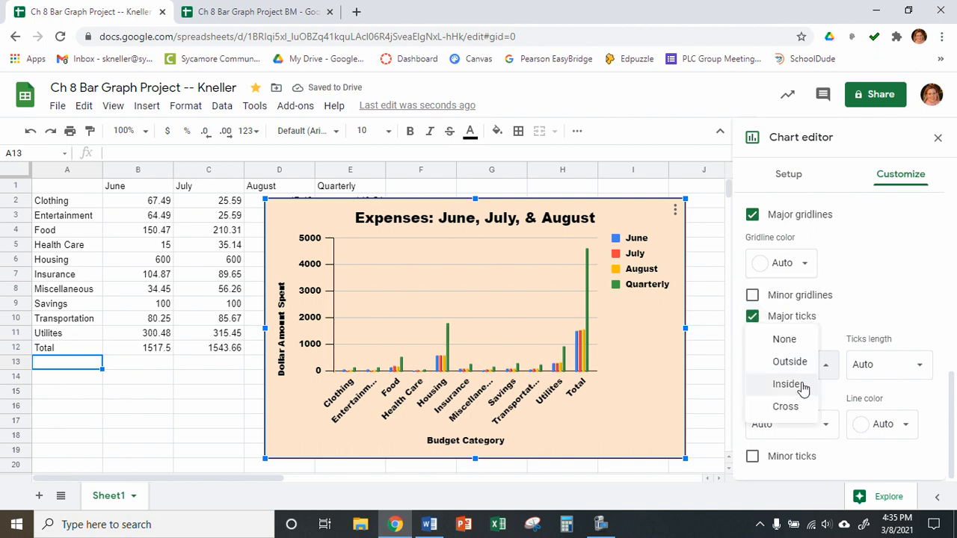
click(801, 385)
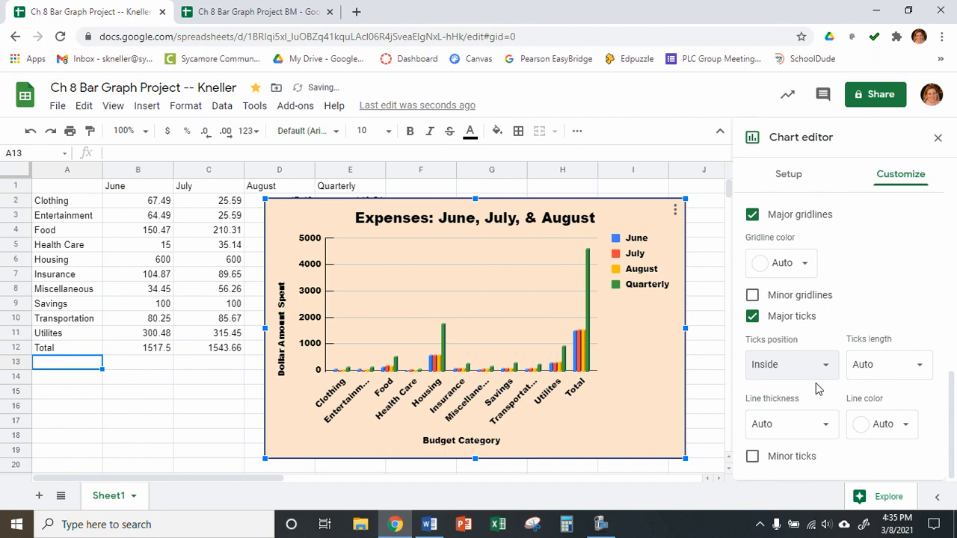
click(820, 365)
click(800, 387)
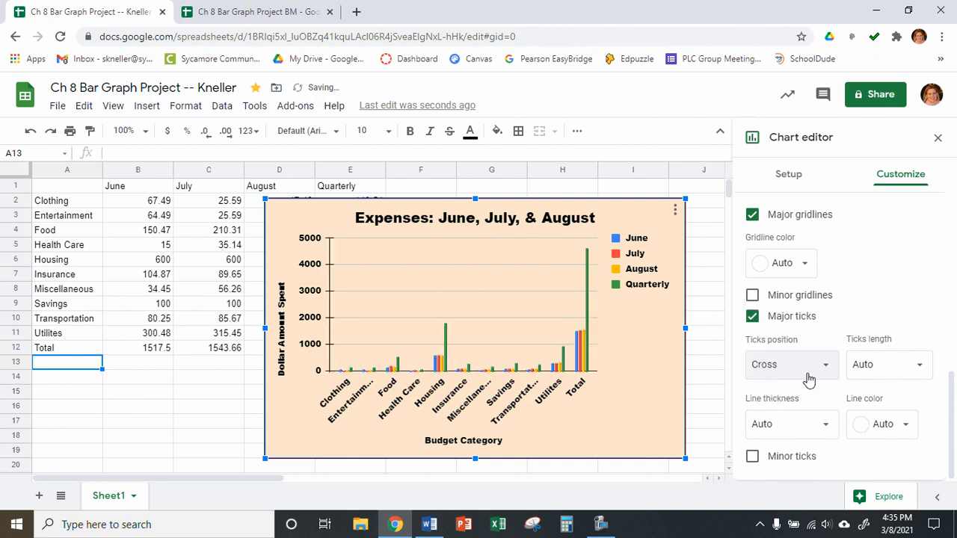
click(807, 374)
click(794, 340)
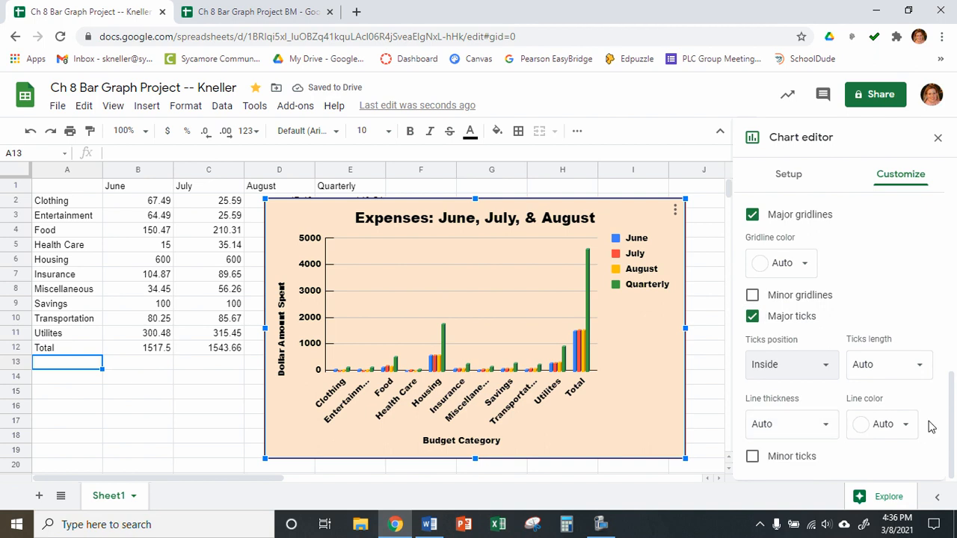
Step: Try minor gridlines on the chart's vertical axis and turn them off again
click(752, 296)
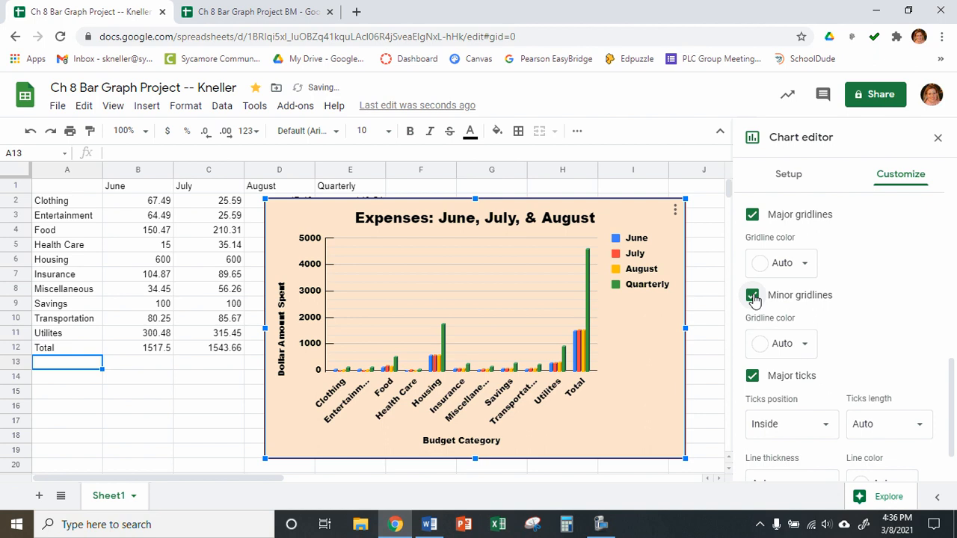
click(752, 295)
click(751, 296)
click(752, 295)
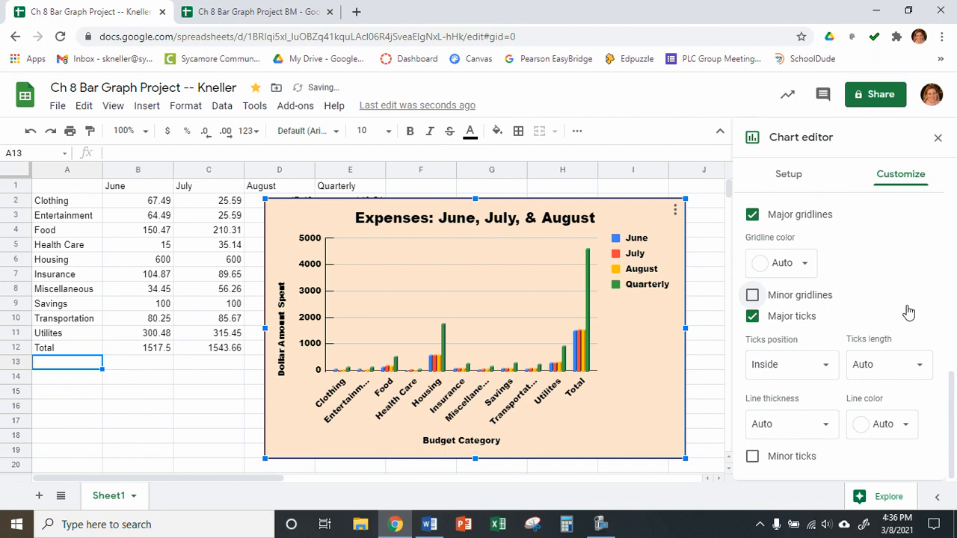
Step: Turn on minor ticks for the vertical axis and enlarge the chart slightly
click(752, 458)
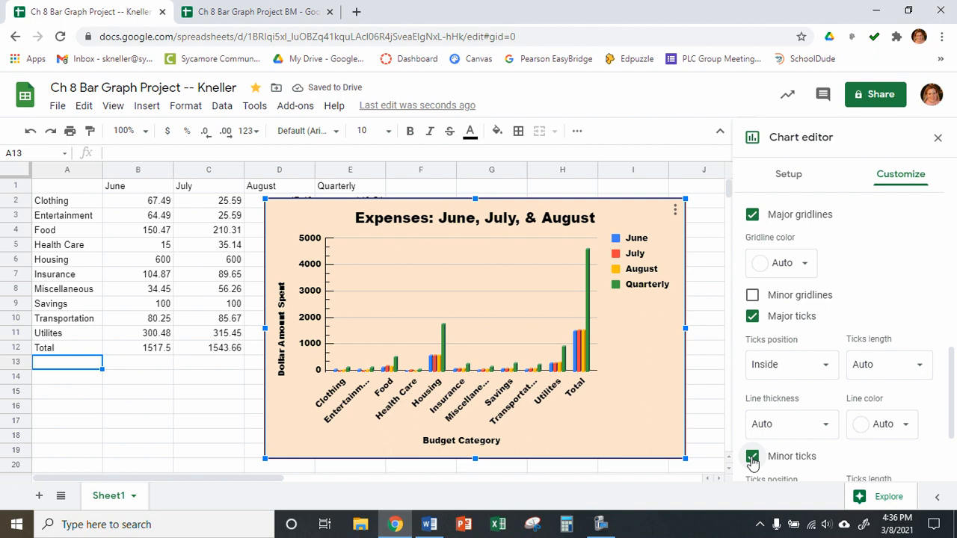
scroll(825, 448, down, 2)
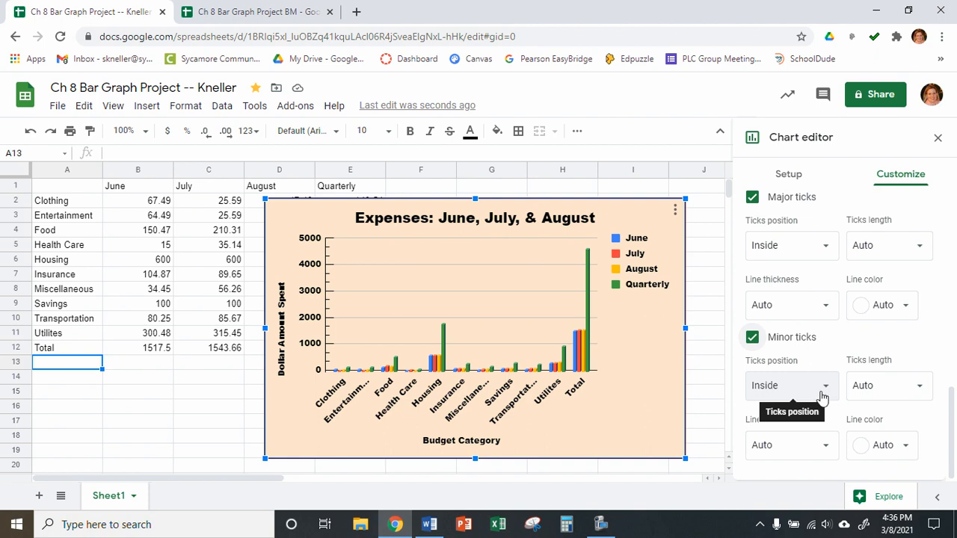
scroll(825, 390, up, 2)
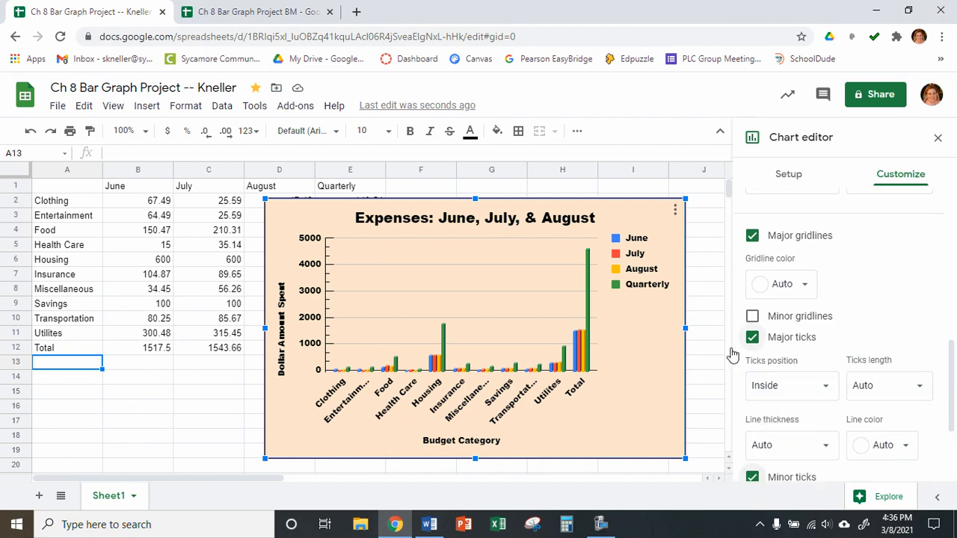
drag(685, 457, 716, 476)
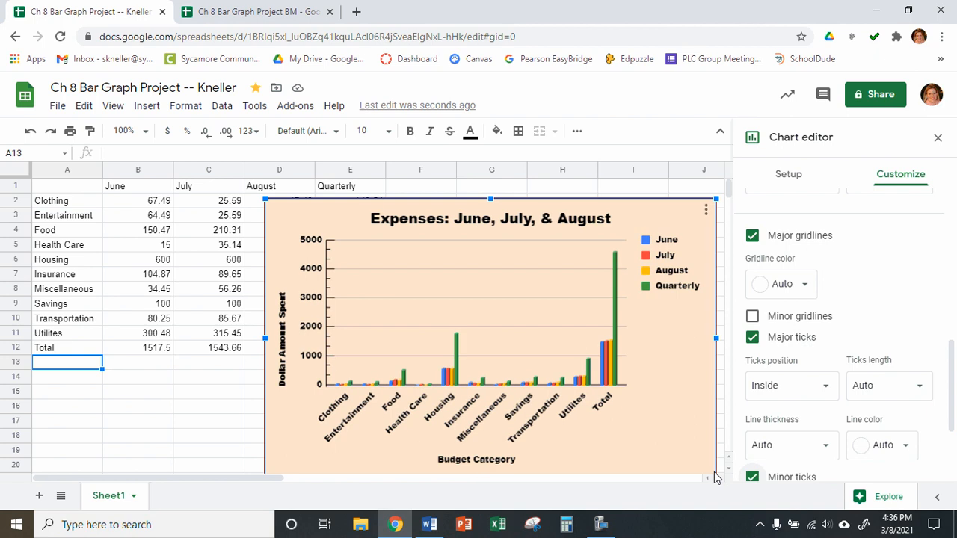
scroll(862, 359, down, 2)
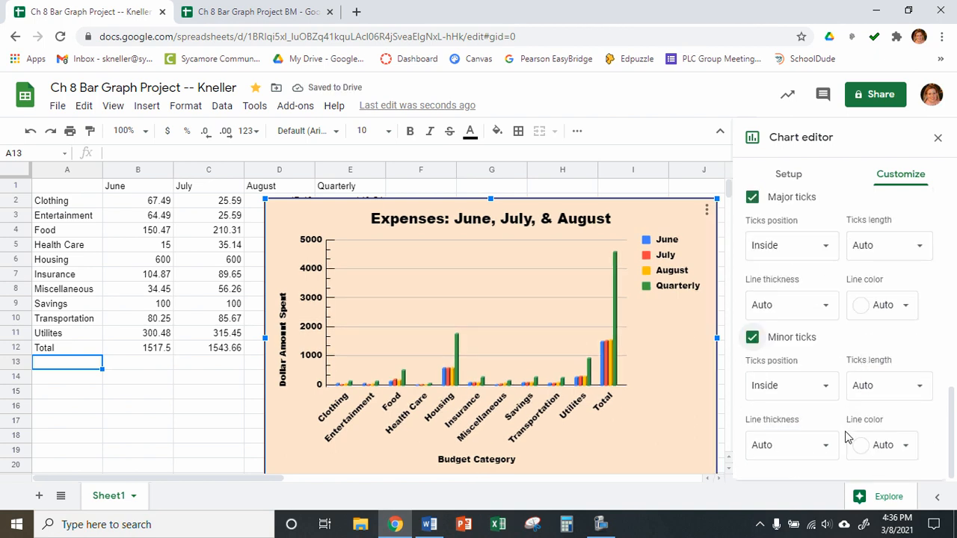
Step: Switch to the Word handout, review the bar graph design instructions through Gridlines and Ticks, and return to the Google Sheet
click(436, 529)
scroll(441, 367, down, 5)
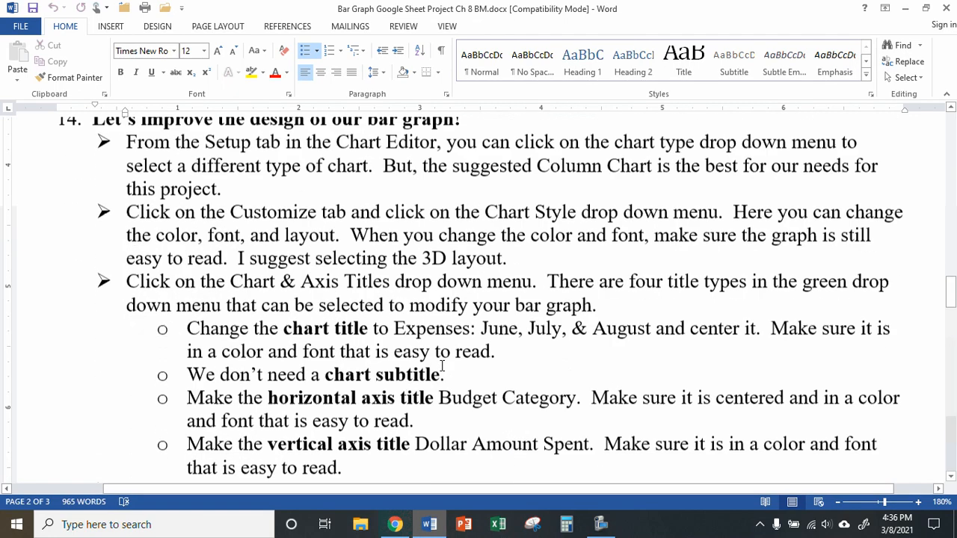
scroll(442, 366, down, 4)
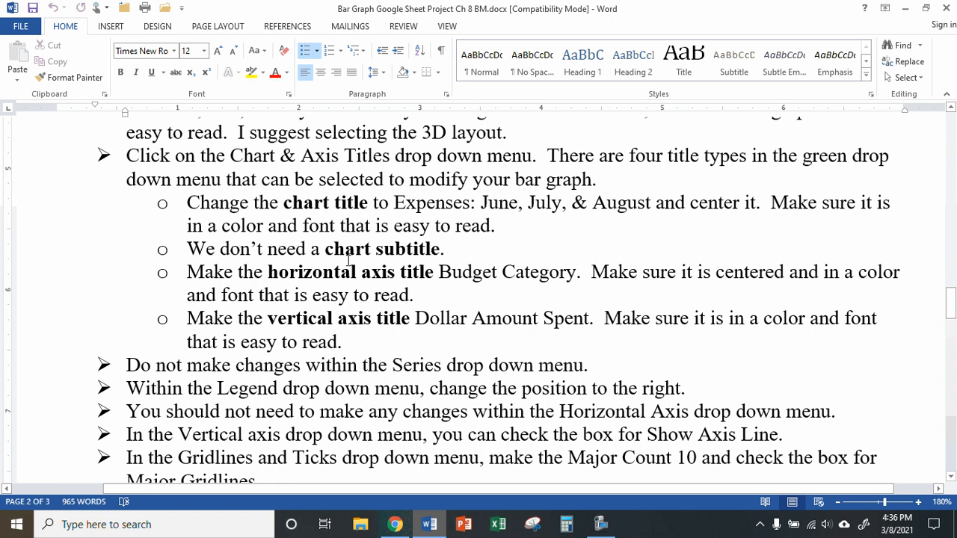
scroll(439, 289, down, 2)
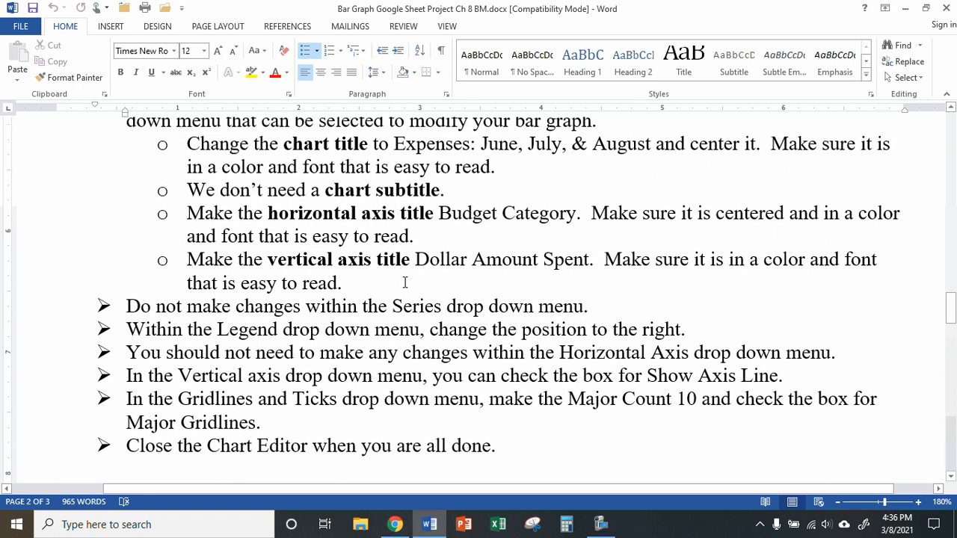
scroll(405, 282, down, 2)
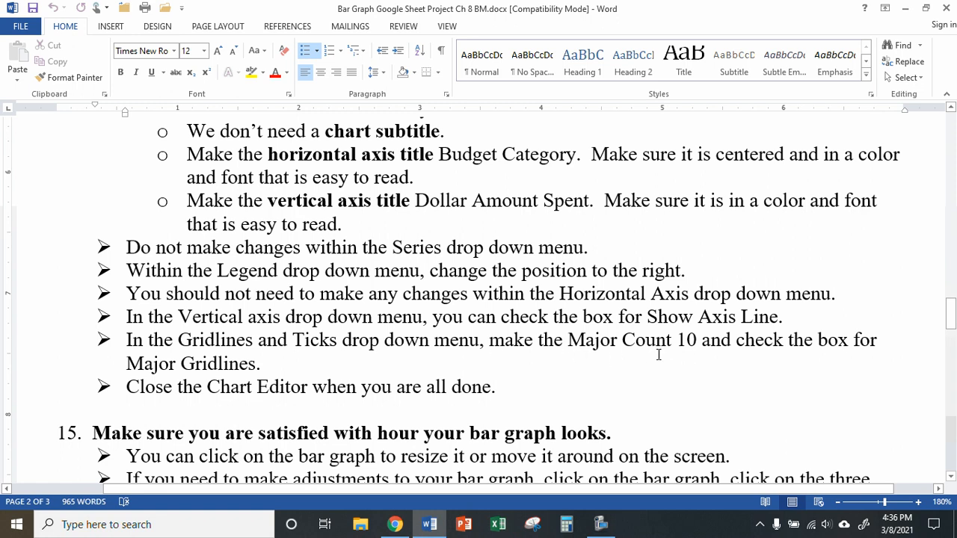
click(429, 525)
Step: Try a major step of 10 for the vertical axis and undo it
scroll(826, 383, up, 5)
scroll(827, 383, down, 1)
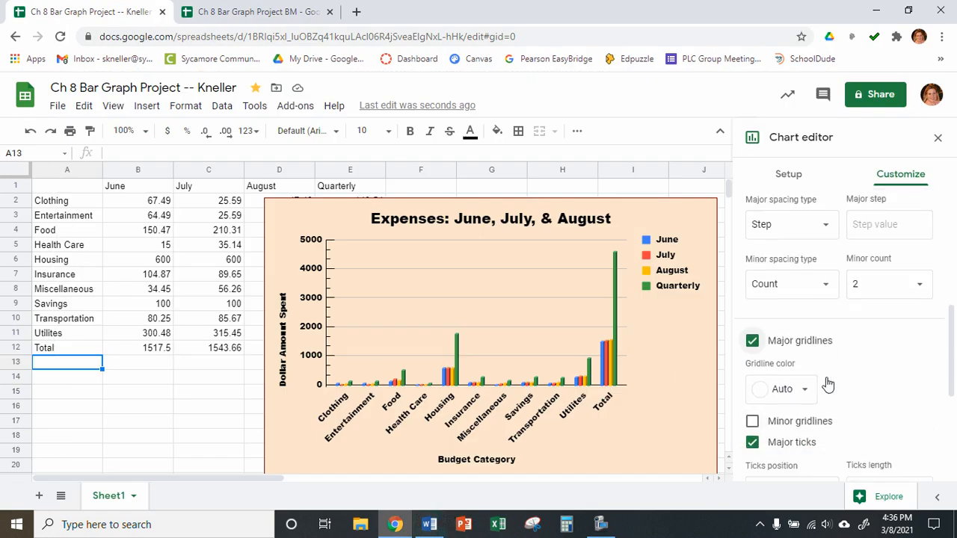
scroll(827, 383, up, 2)
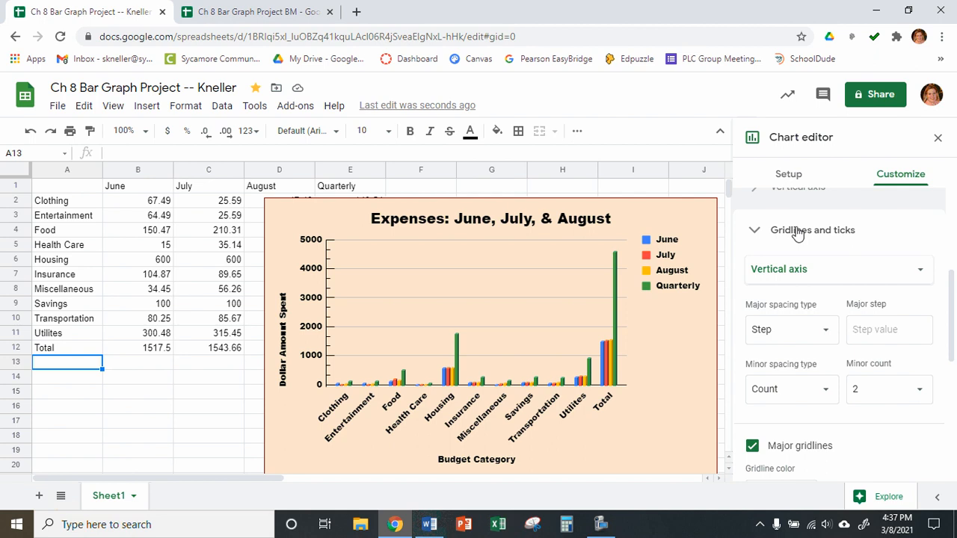
scroll(811, 321, down, 2)
scroll(822, 333, up, 1)
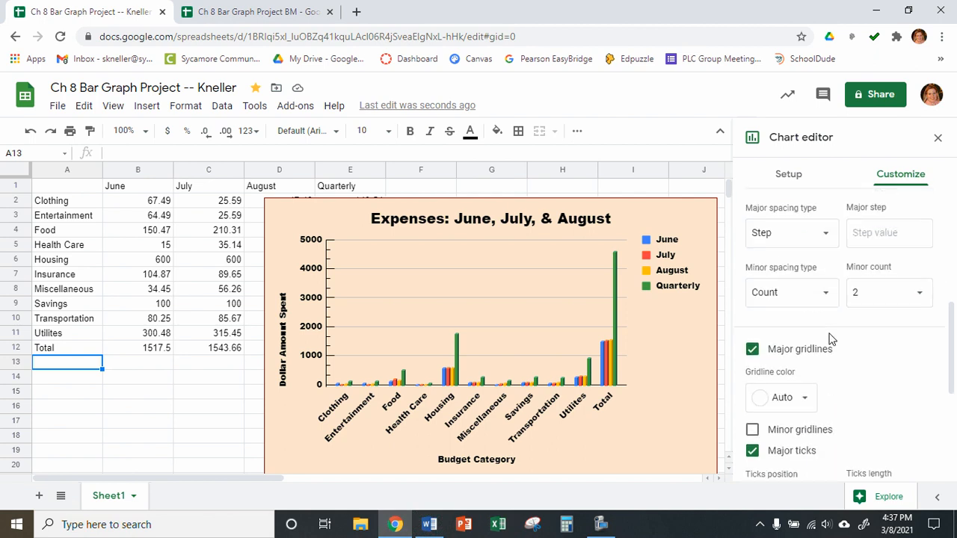
click(876, 260)
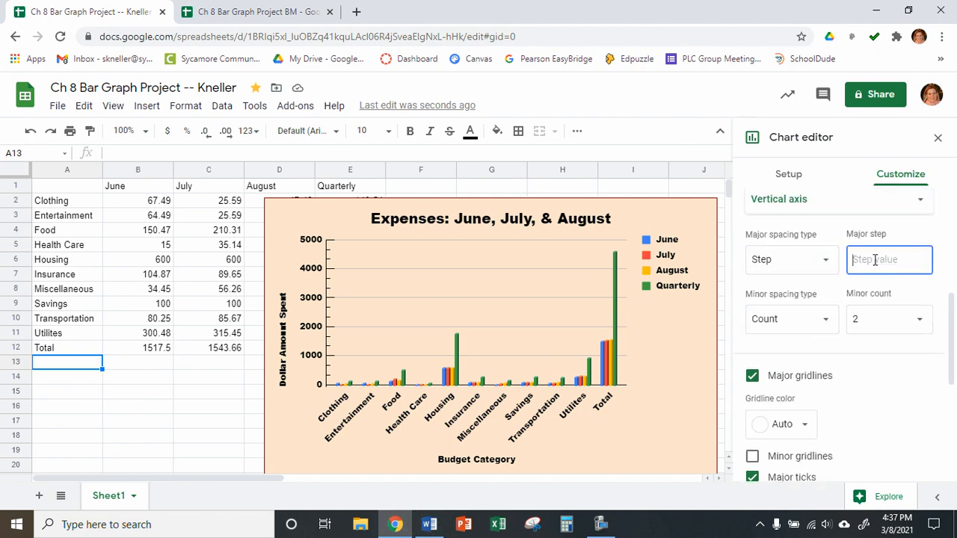
text(10)
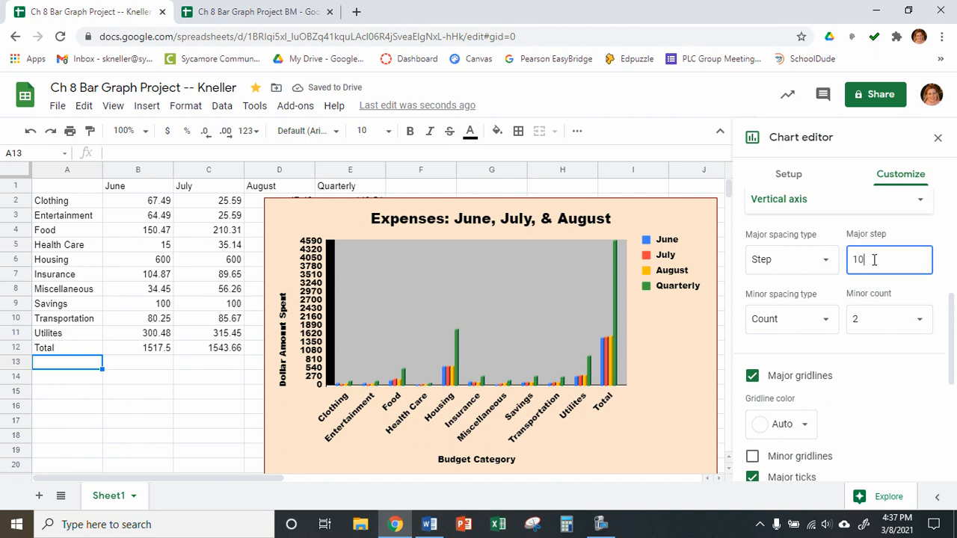
click(31, 135)
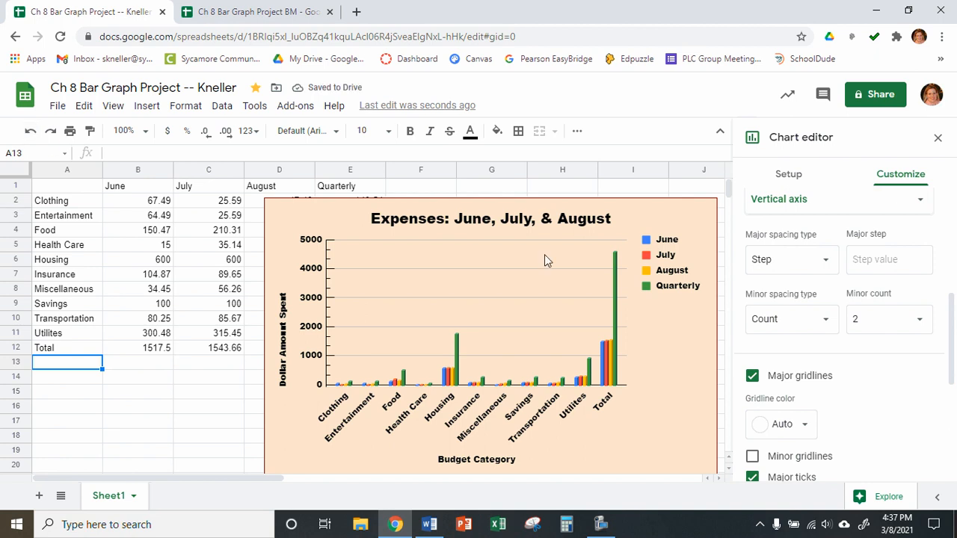
Step: Try a minor count of None for the vertical axis and turn the minor ticks back on
click(918, 318)
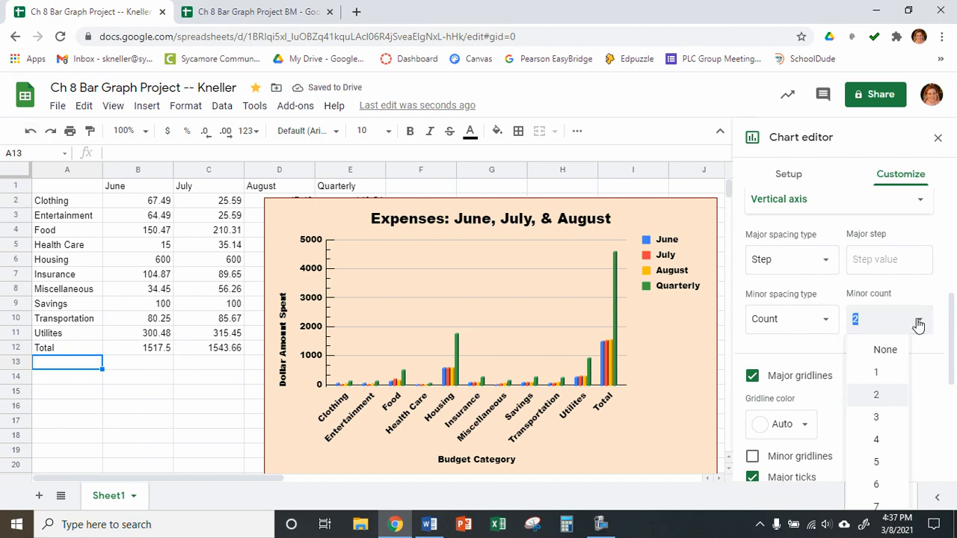
click(885, 351)
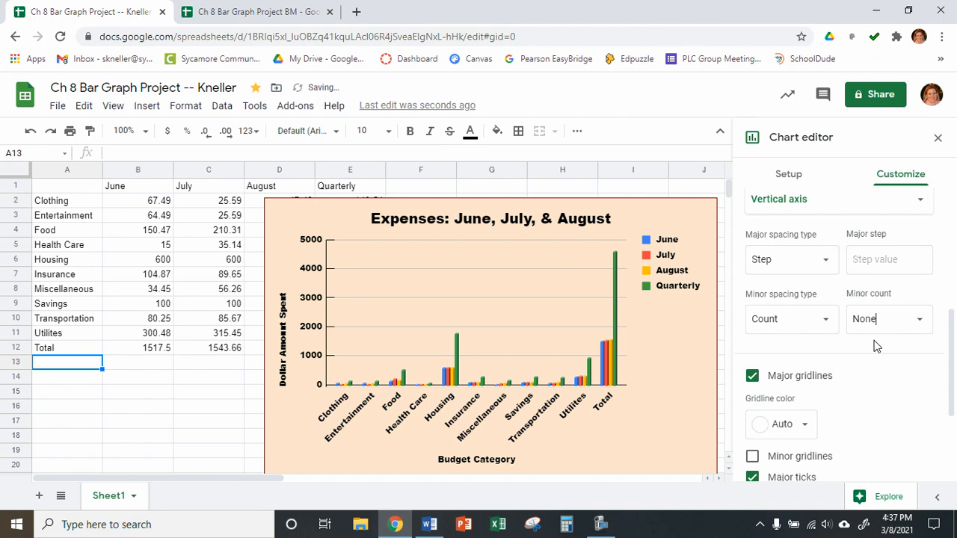
scroll(876, 346, down, 3)
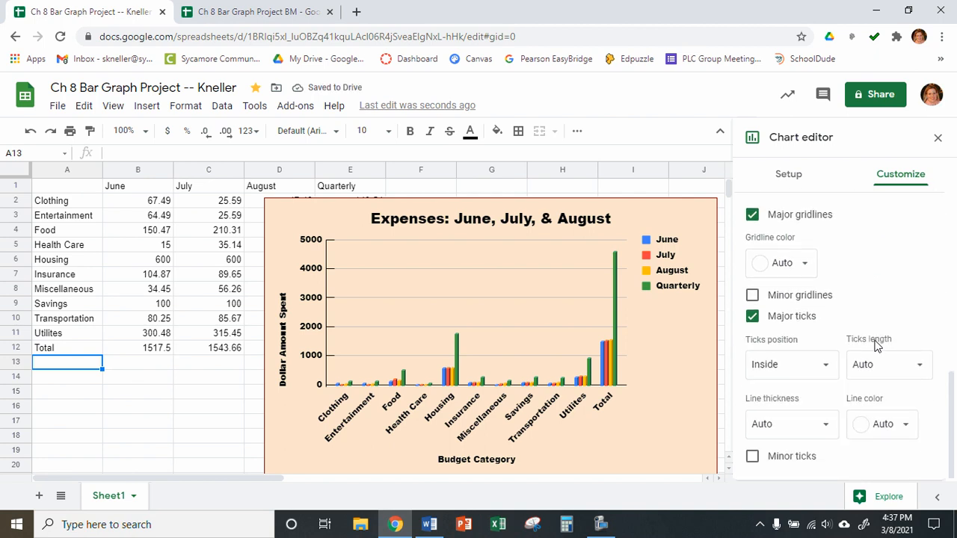
click(752, 457)
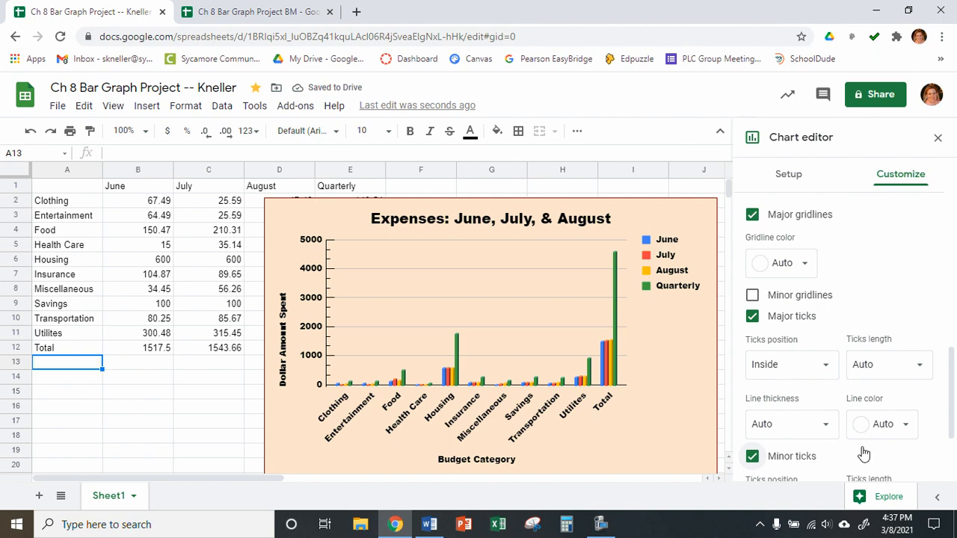
scroll(860, 433, down, 3)
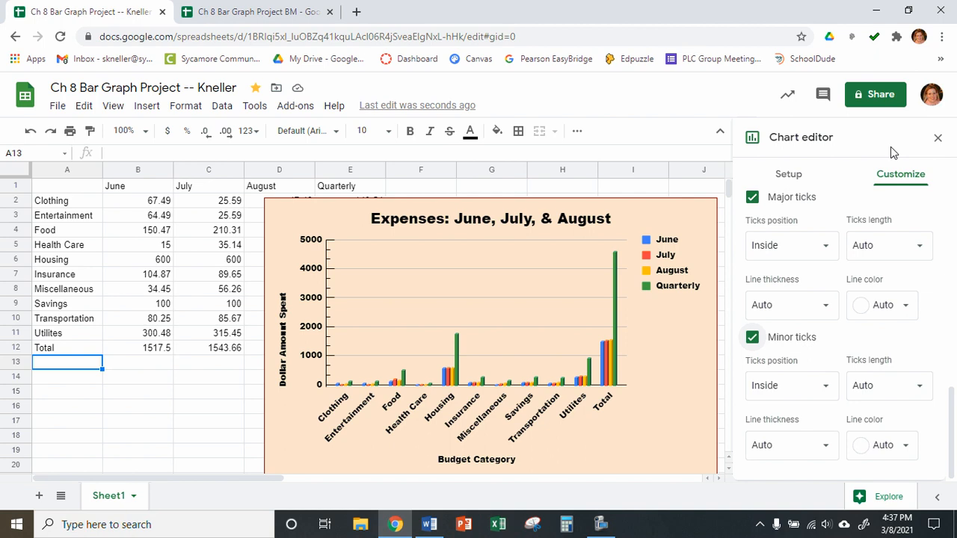
Step: With the chart editor closed, move the chart off the data to begin at column F and enlarge it to reach column M
click(938, 139)
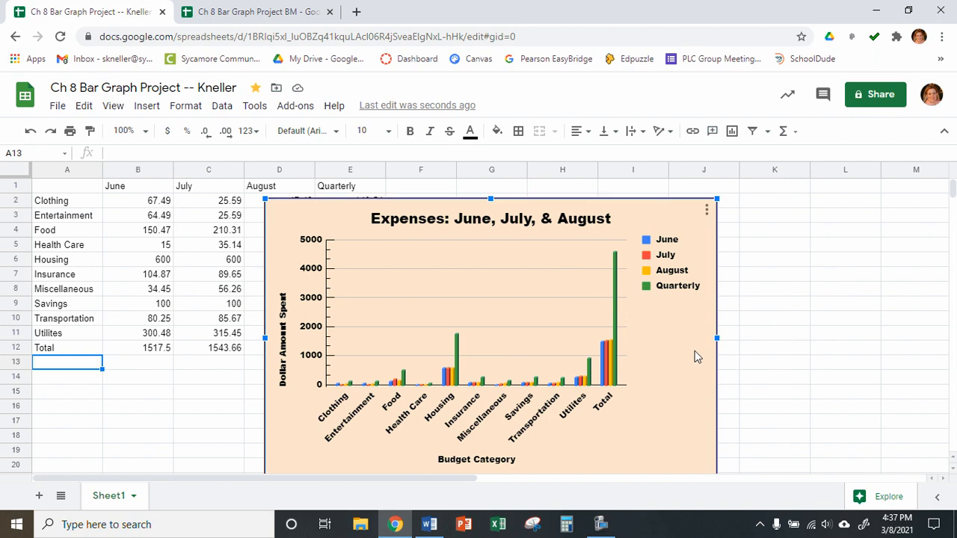
drag(675, 344, 818, 336)
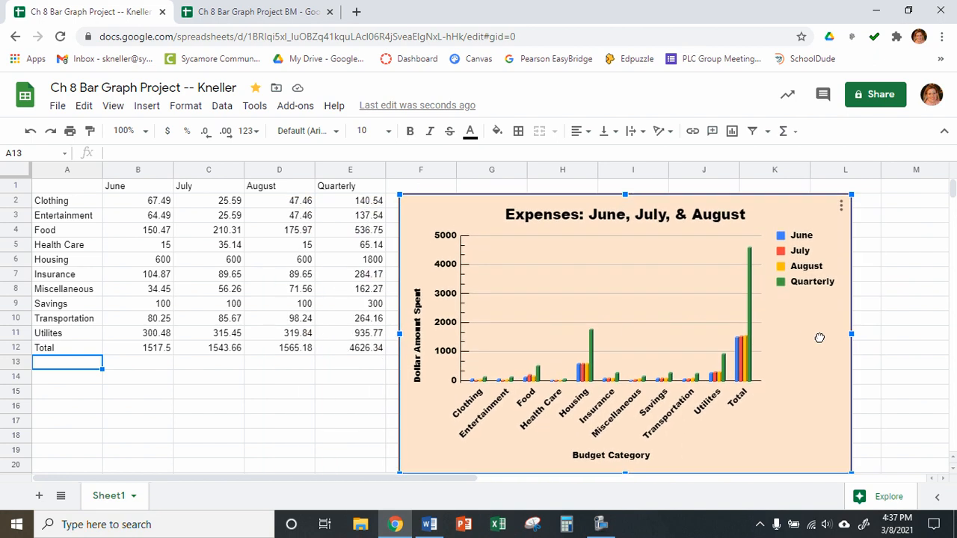
scroll(818, 336, down, 1)
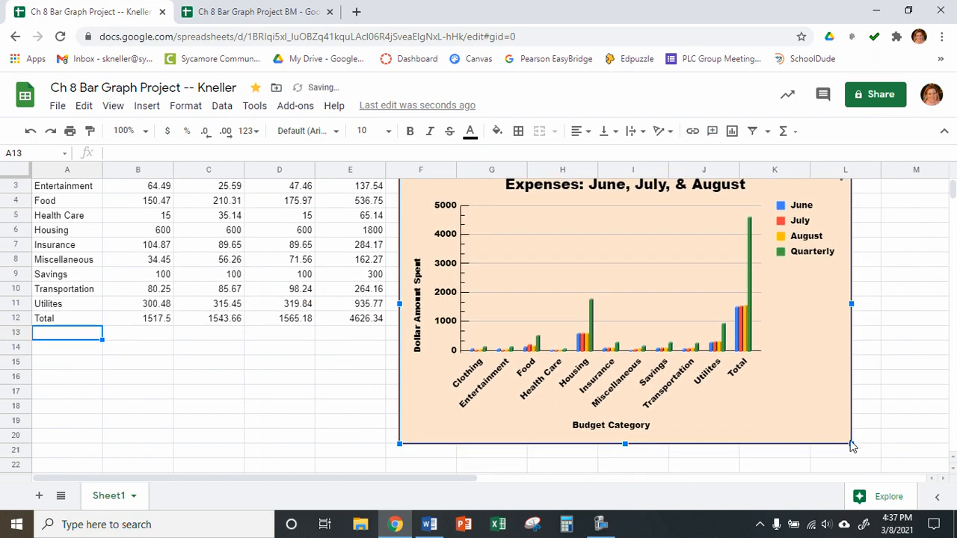
drag(851, 444, 920, 487)
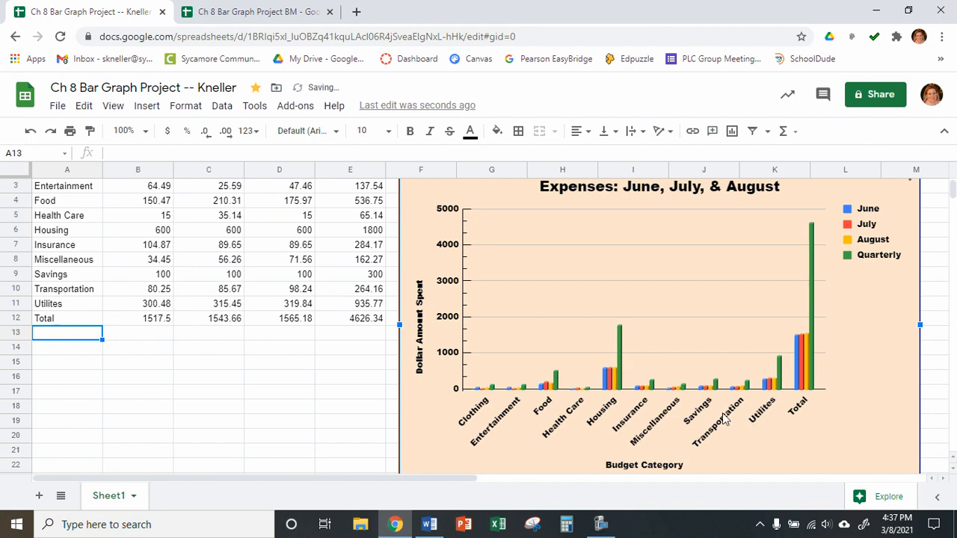
Step: Look over the whole bar graph, and open the chart for editing and close its editor again
scroll(681, 380, up, 1)
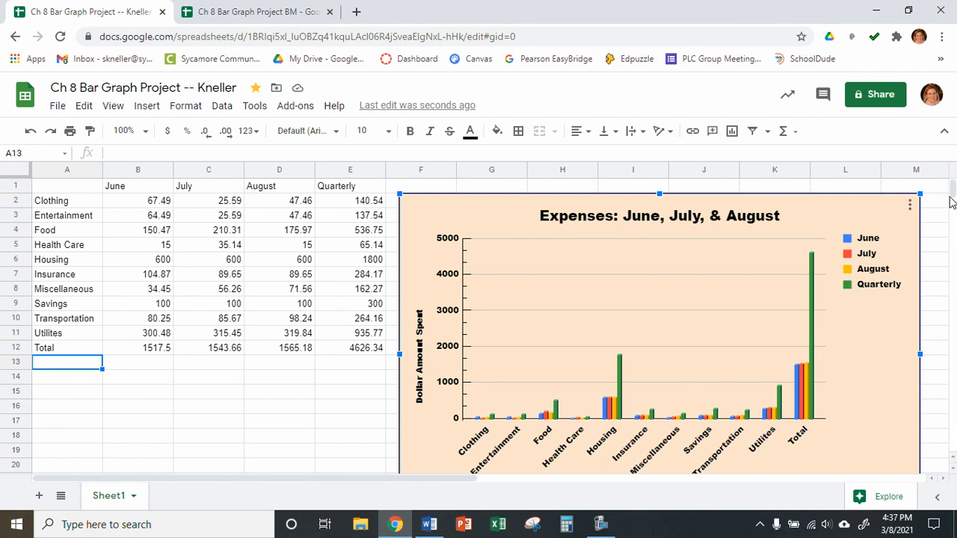
scroll(952, 196, down, 2)
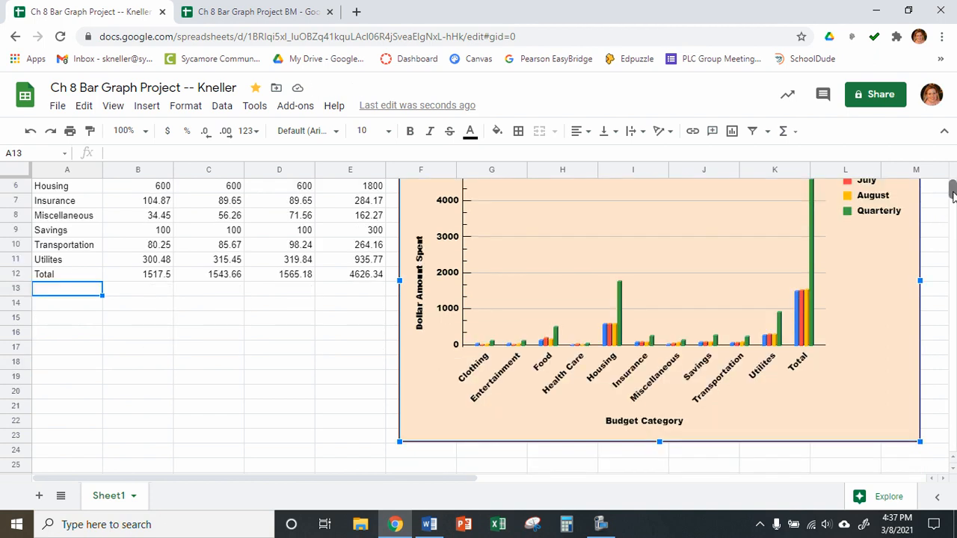
scroll(952, 196, up, 2)
scroll(953, 196, down, 2)
scroll(952, 195, up, 2)
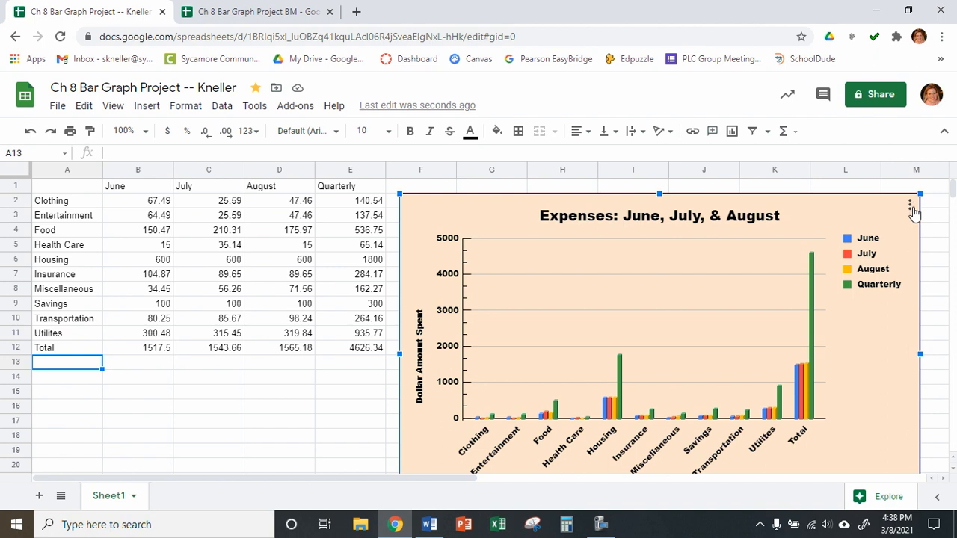
click(910, 206)
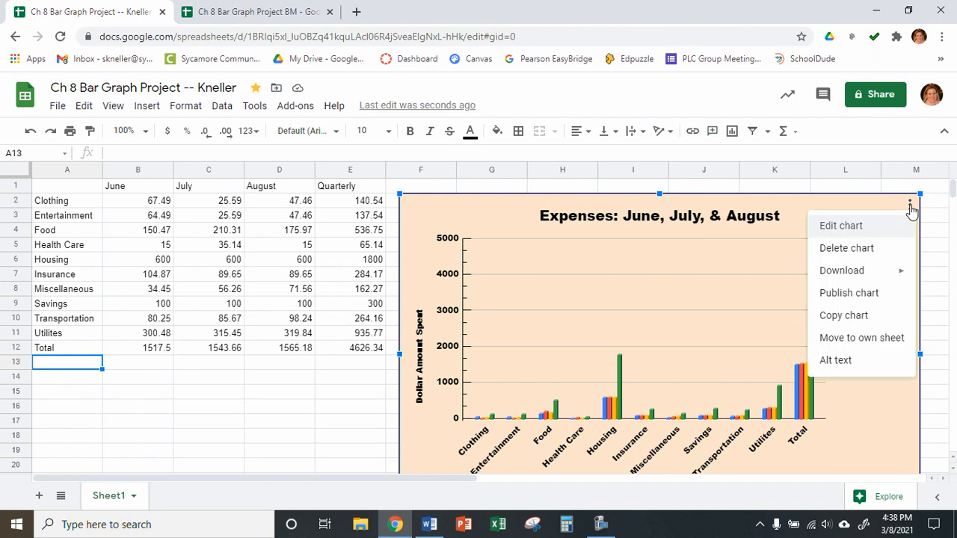
click(866, 228)
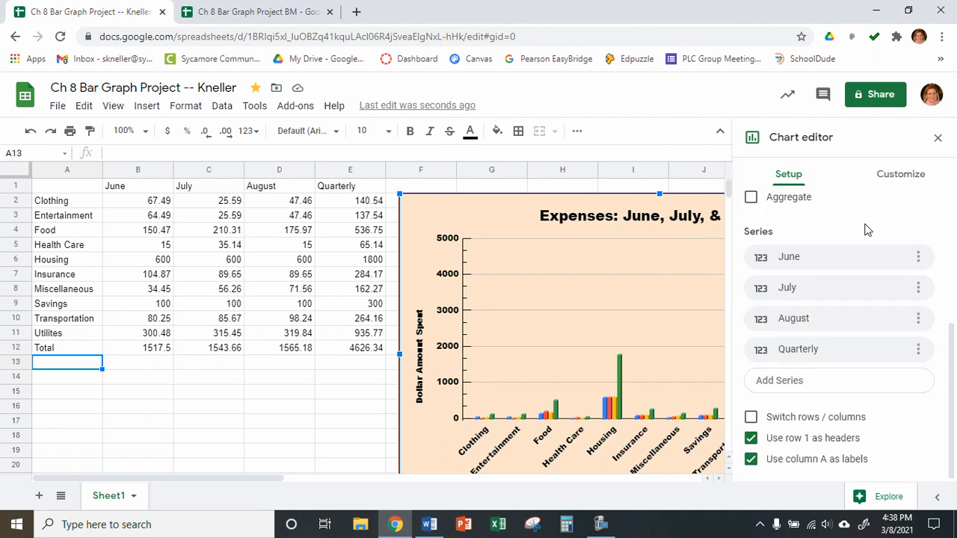
click(937, 140)
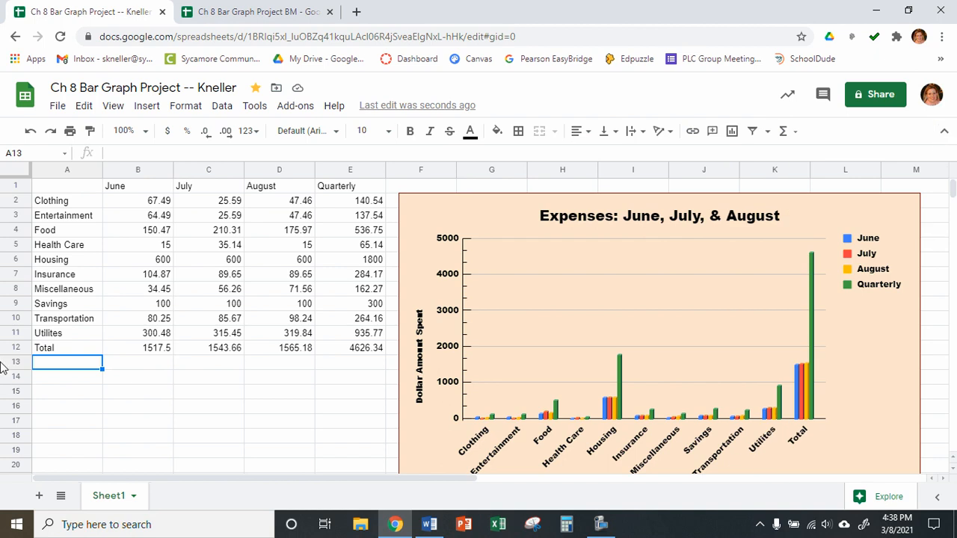
Step: Move the chart slightly away from the data table, leaving a small gap beside column E
scroll(2, 366, down, 1)
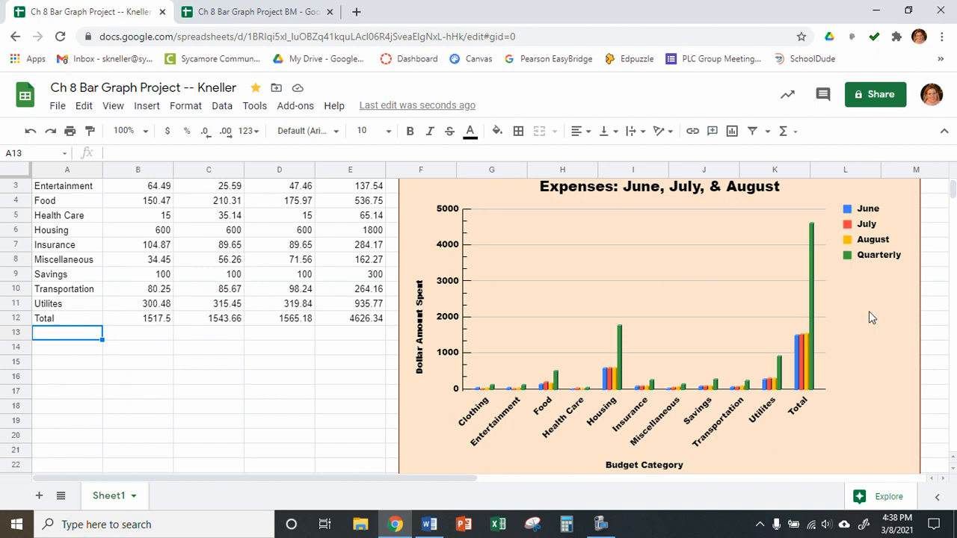
drag(868, 311, 887, 316)
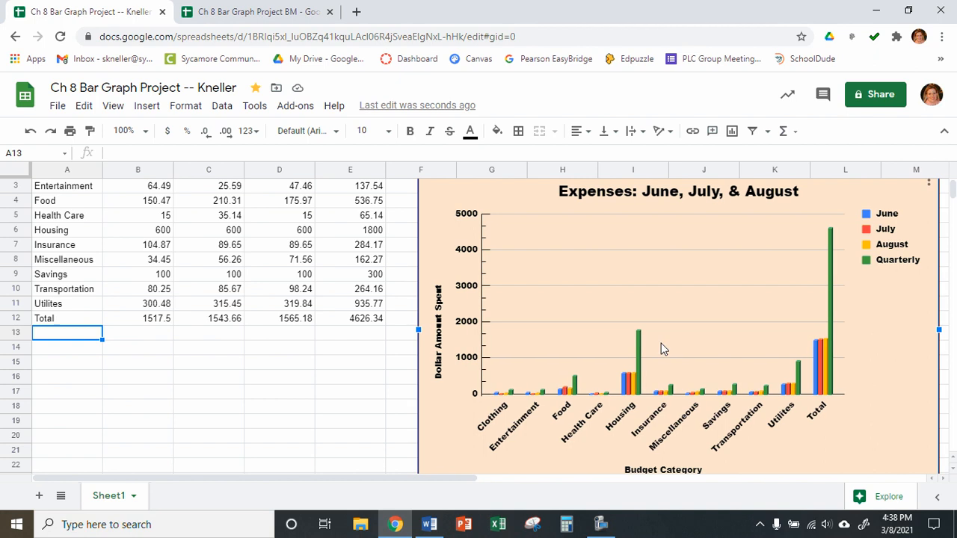
Step: Enter the note "3 sentences with your conclusions about this graph" in cell B15, below the expense table
click(115, 368)
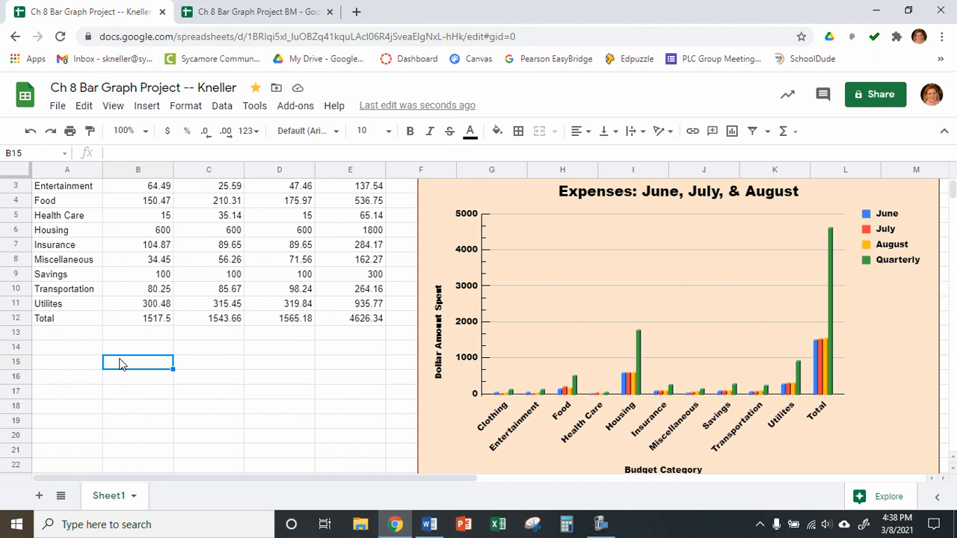
text(3 sentences with hy)
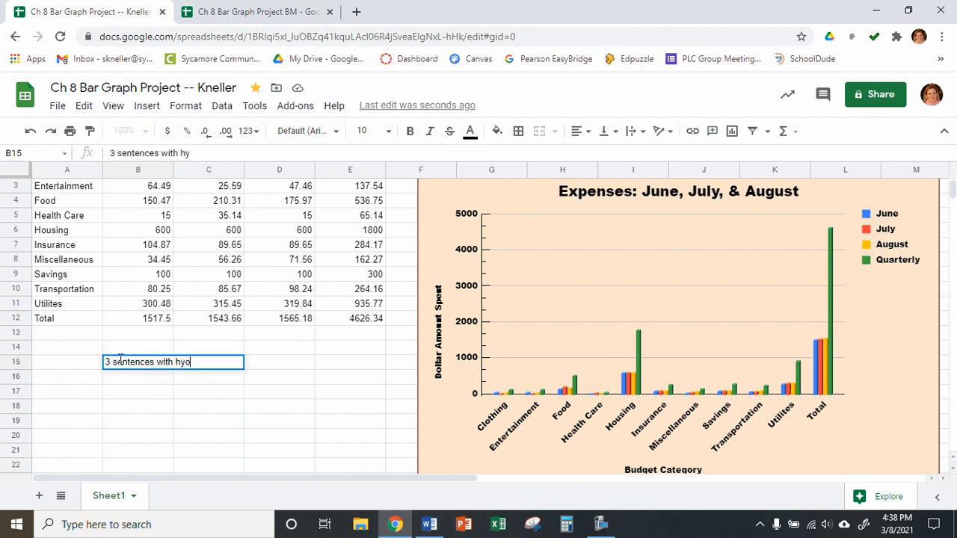
key(BackSpace)
key(BackSpace)
text(your)
text(conclusions a)
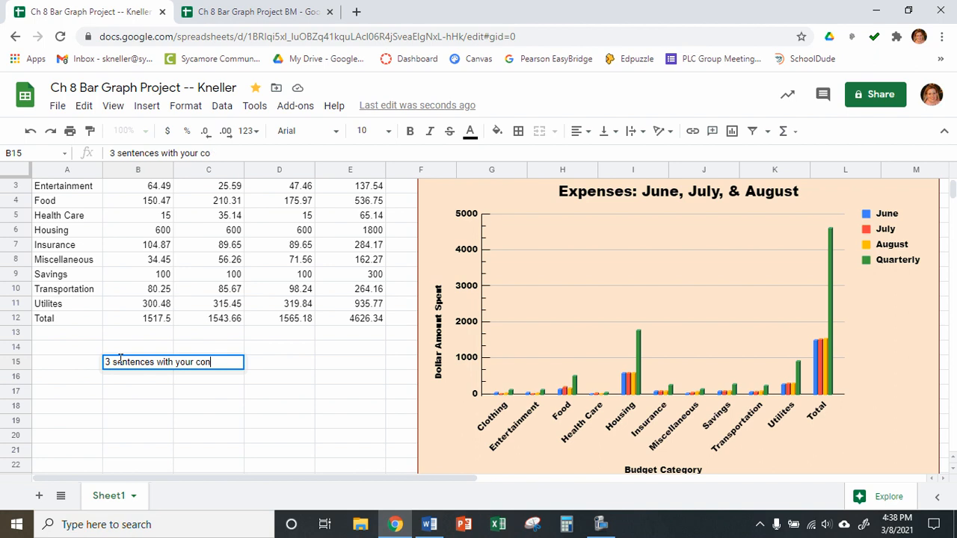
text(bout)
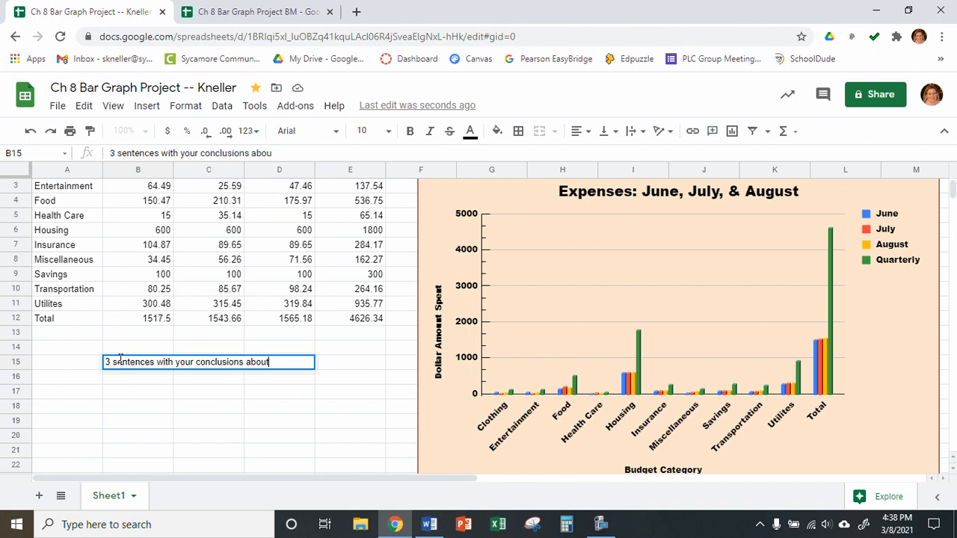
text( this graph)
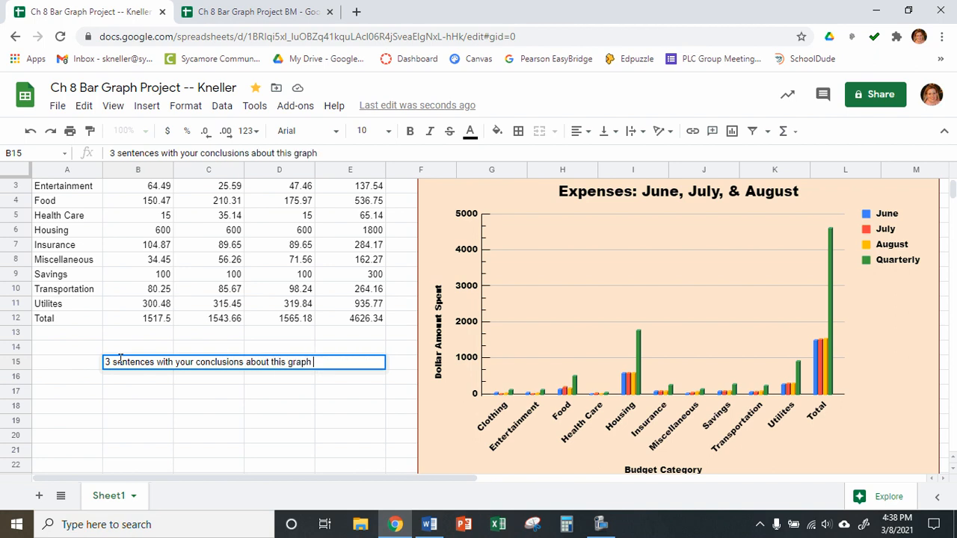
key(Return)
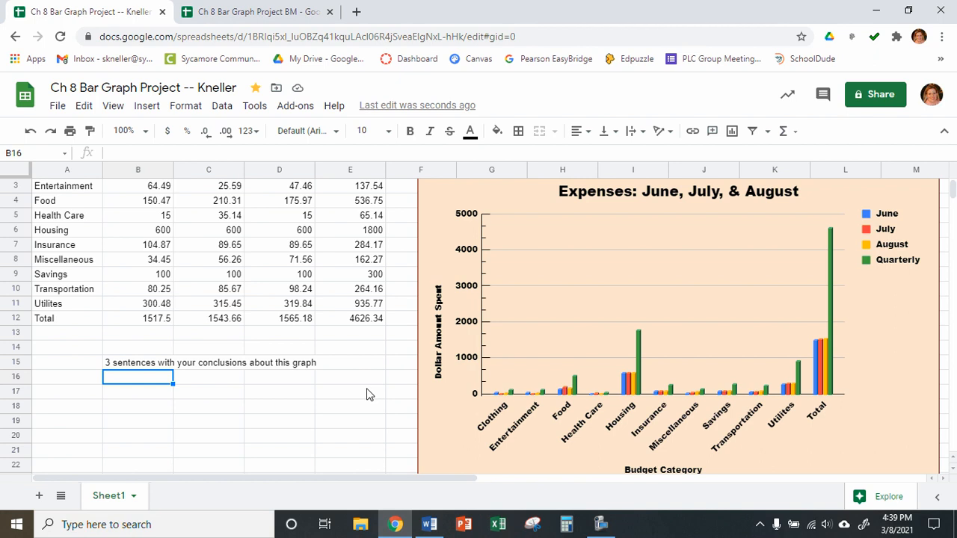
scroll(462, 400, down, 1)
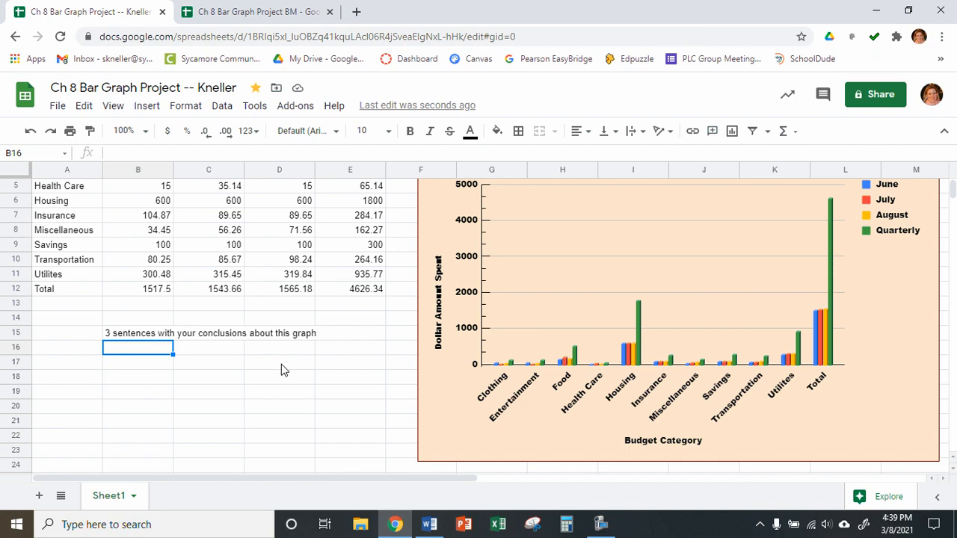
scroll(282, 367, up, 1)
scroll(291, 372, up, 1)
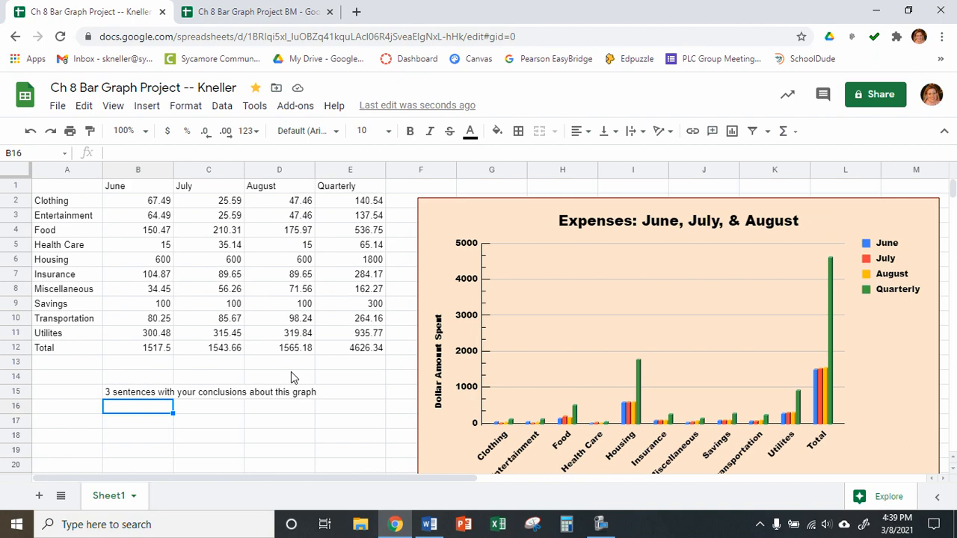